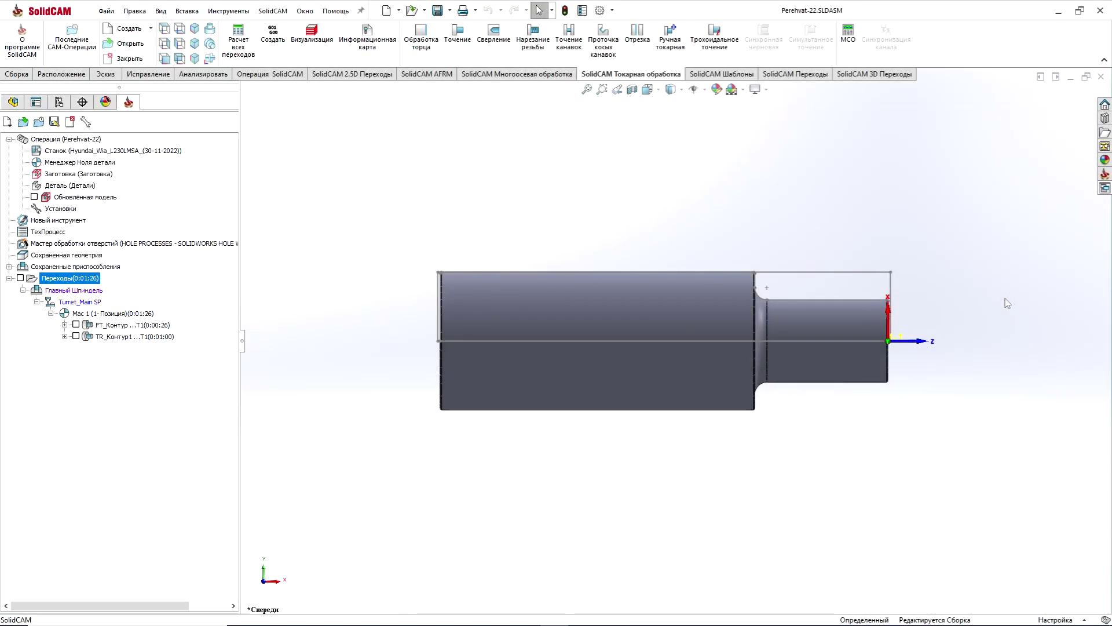
Orbit the stepped shaft from the front view to an oblique view showing its end face
mouse_move(1009, 248)
middle_mouse_down()
mouse_move(985, 299)
mouse_move(960, 250)
middle_mouse_up()
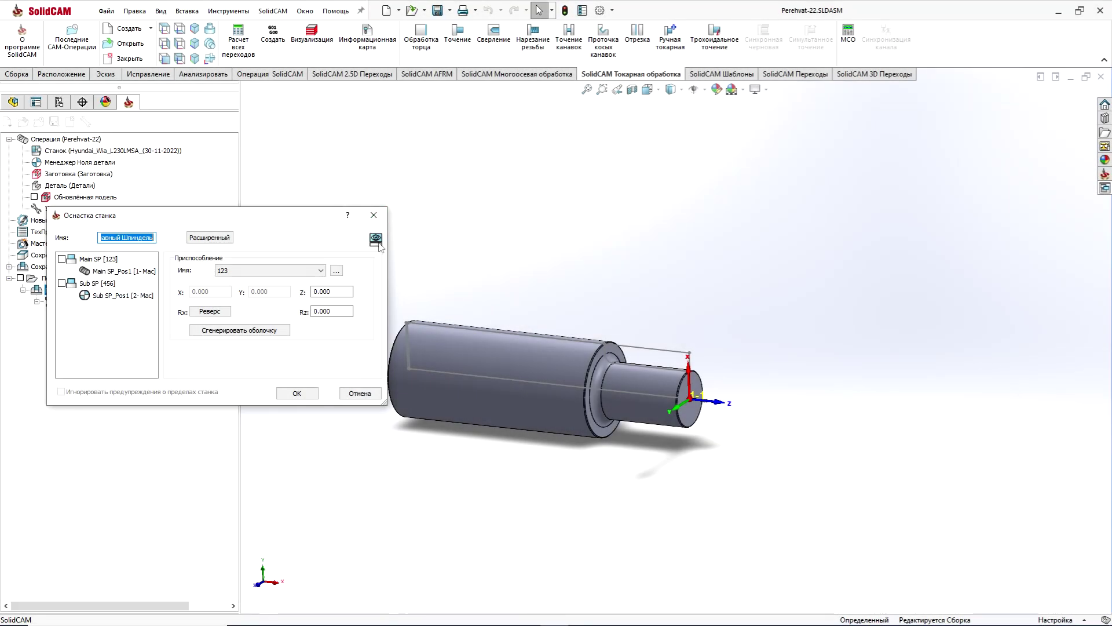
Preview the machine fixture setup in 3D, zoomed onto the main and sub spindle chucks, then close it
left_click(377, 240)
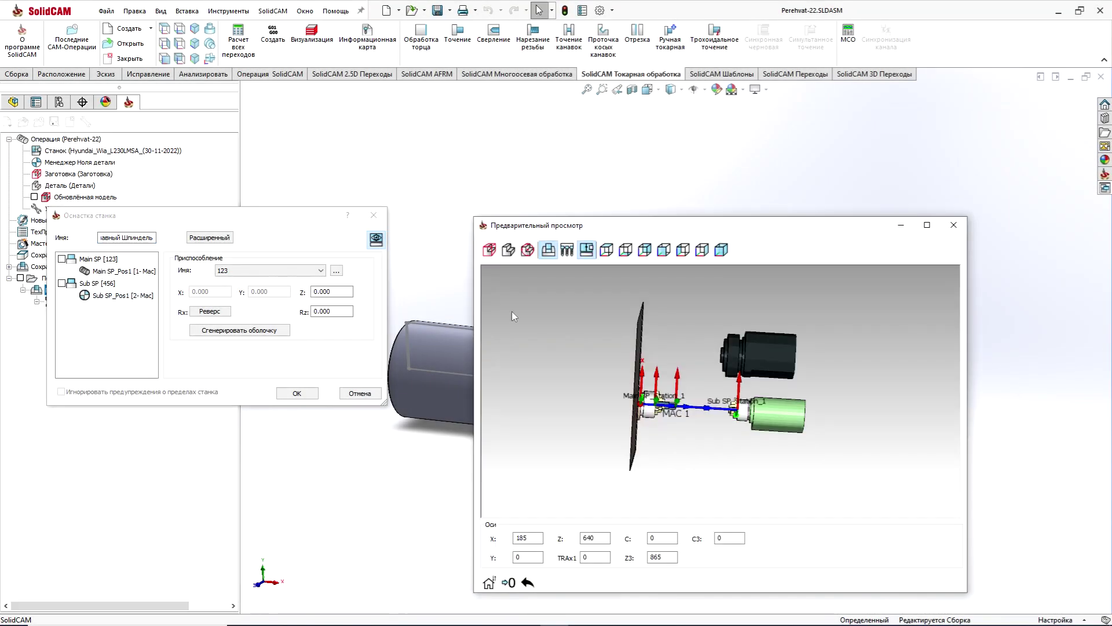
scroll(701, 347, "up", 3)
mouse_move(676, 399)
middle_mouse_down()
mouse_move(656, 357)
mouse_move(648, 371)
middle_mouse_up()
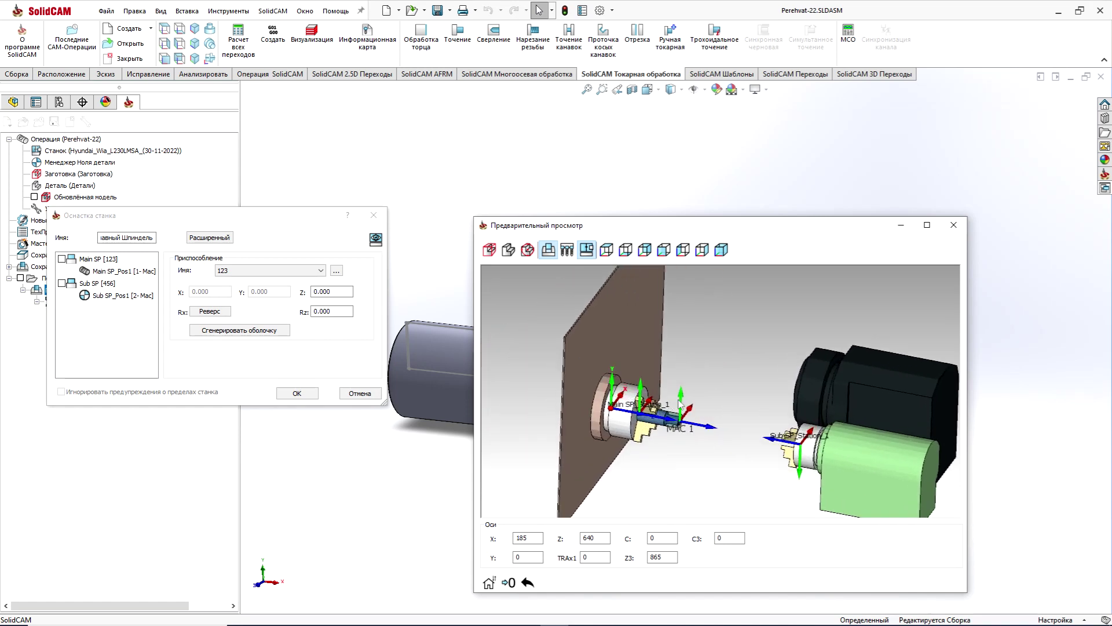
scroll(649, 382, "up", 2)
scroll(643, 388, "up", 2)
scroll(643, 399, "up", 2)
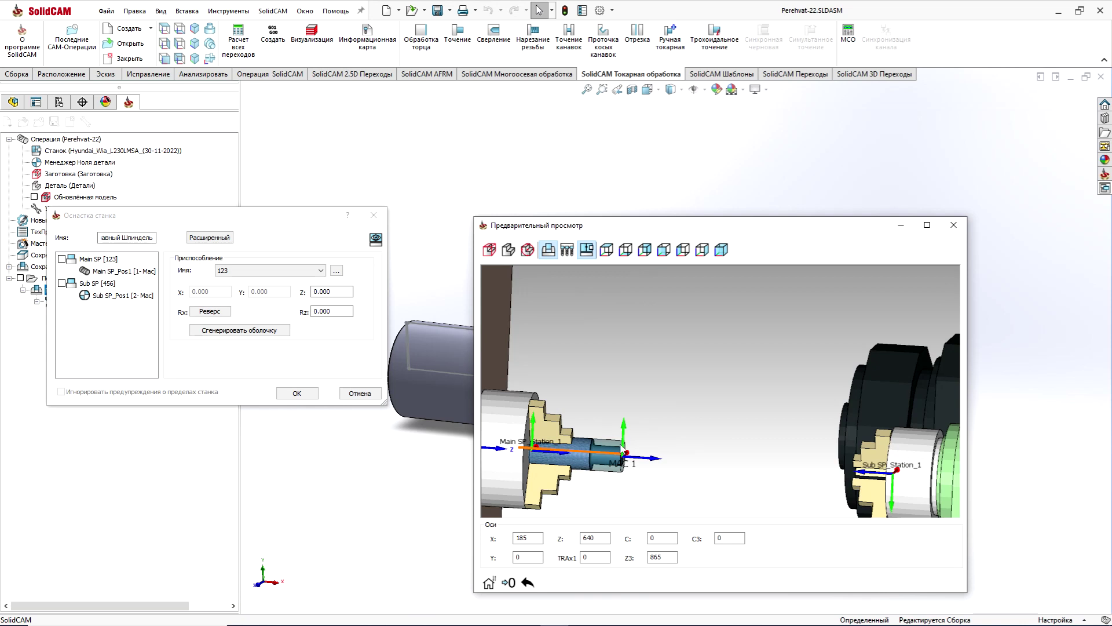
mouse_move(623, 450)
middle_mouse_down()
mouse_move(665, 463)
mouse_move(723, 410)
mouse_move(805, 393)
middle_mouse_up()
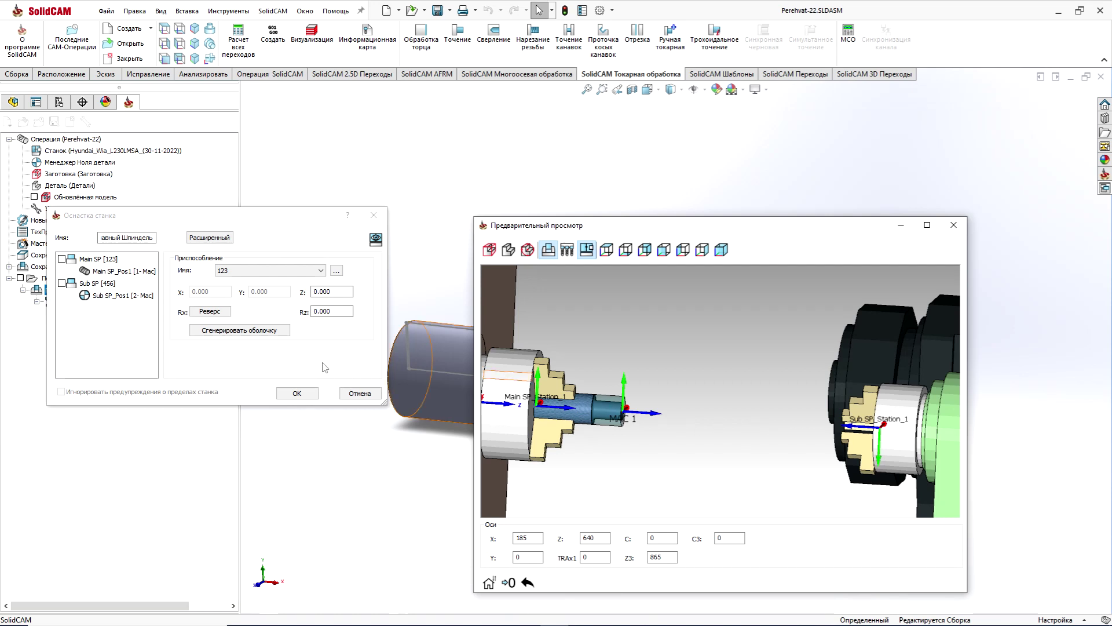
left_click(300, 396)
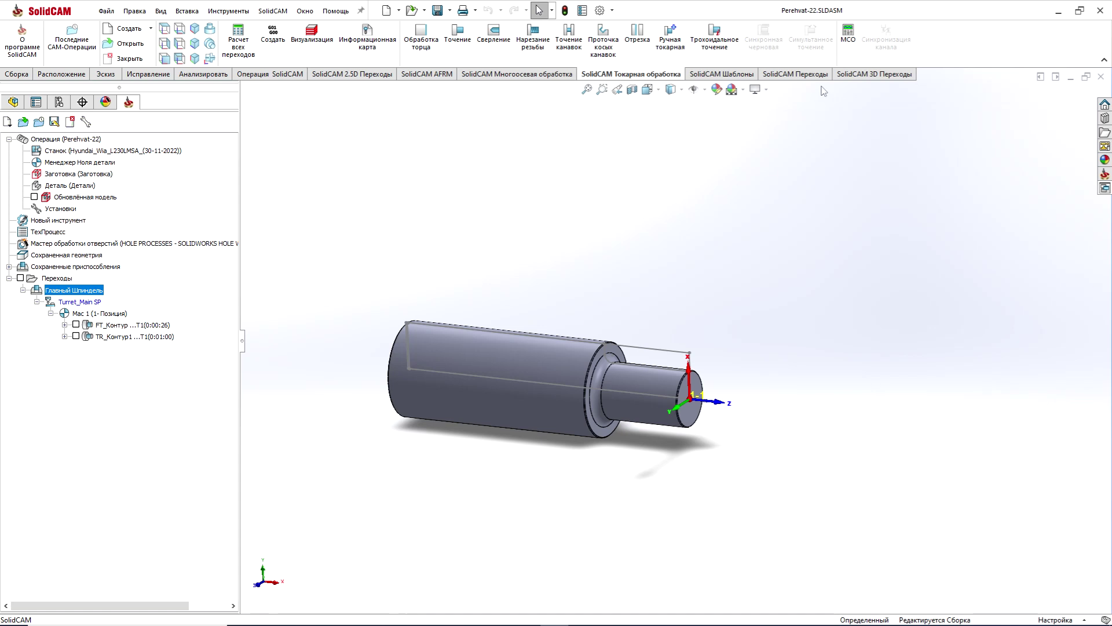
Start a new MACHINE_CTRL machine control operation
left_click(848, 34)
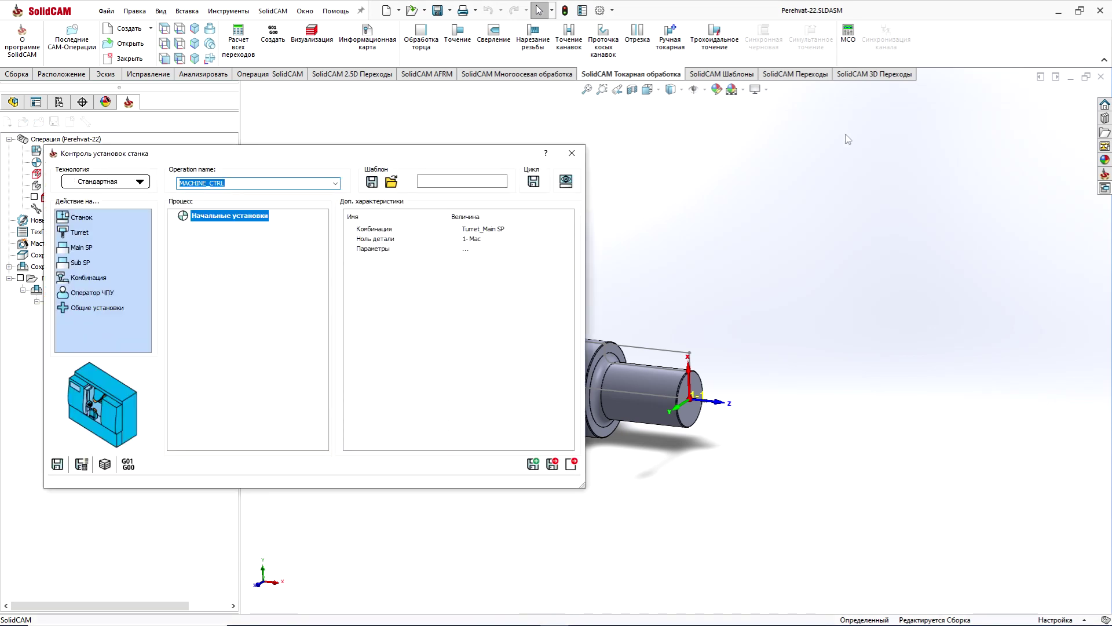
left_click_drag(476, 158, 707, 161)
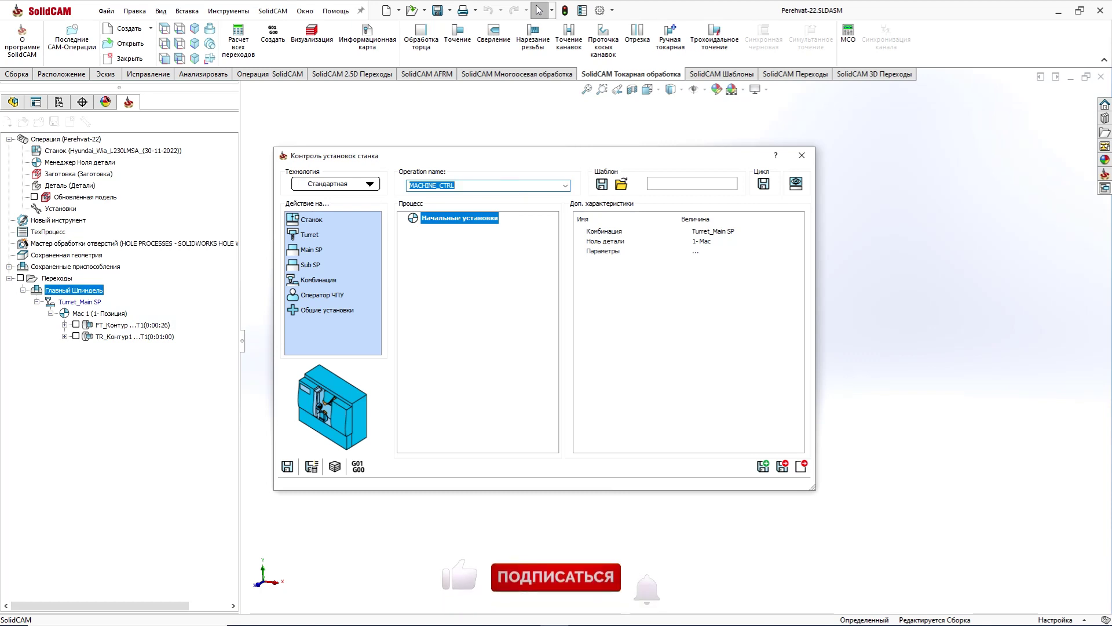
key("BackSpace")
type("Trans")
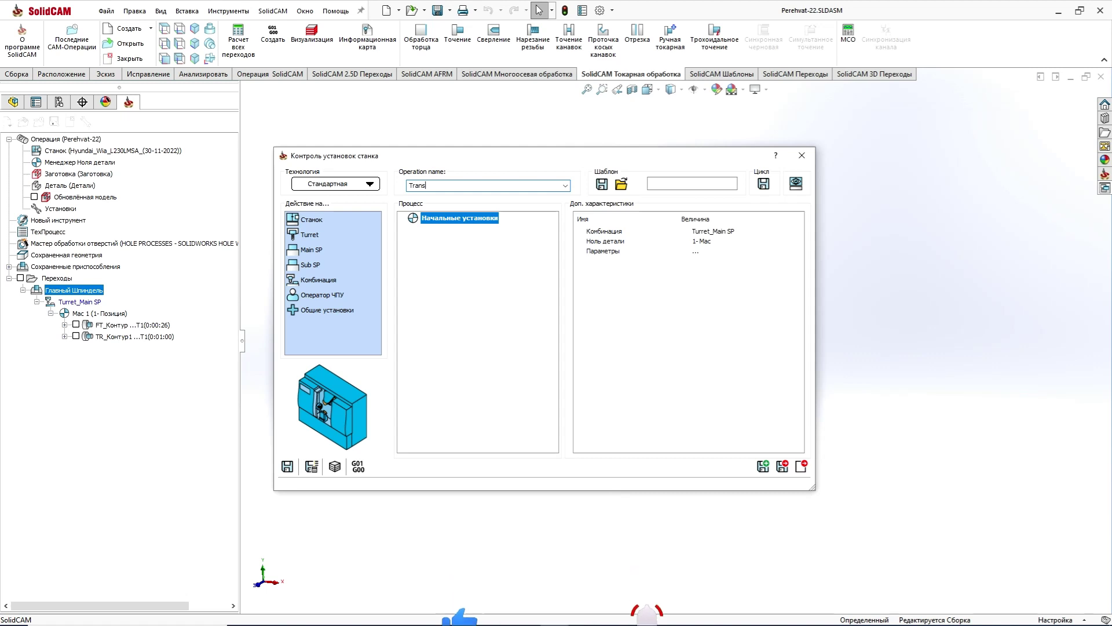
type("fer")
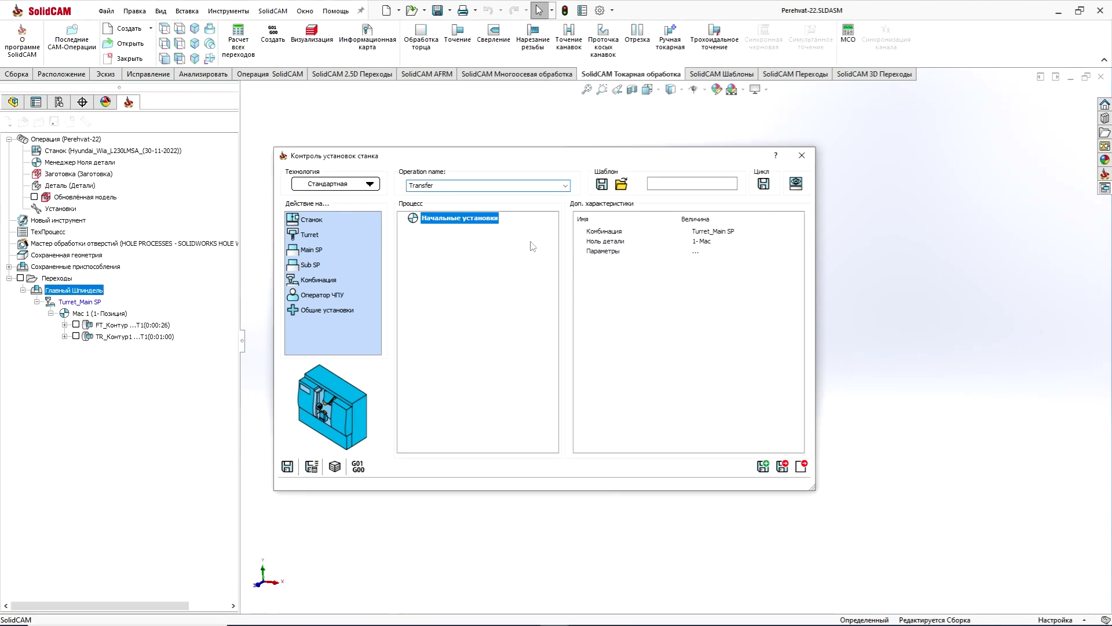
left_click_drag(581, 156, 384, 146)
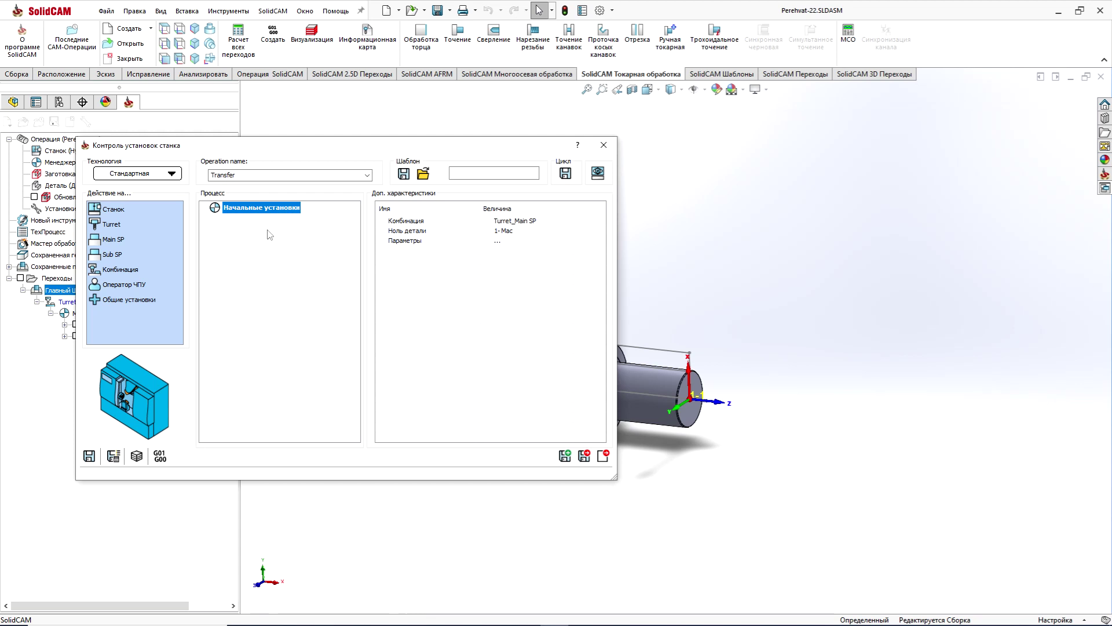
left_click_drag(437, 149, 416, 172)
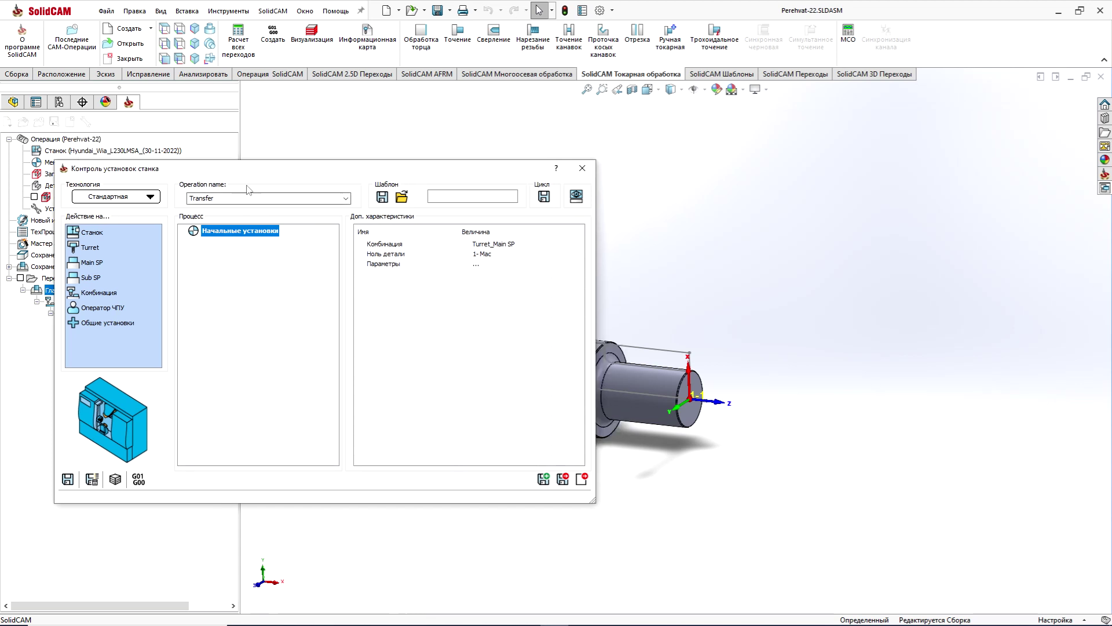
left_click(582, 169)
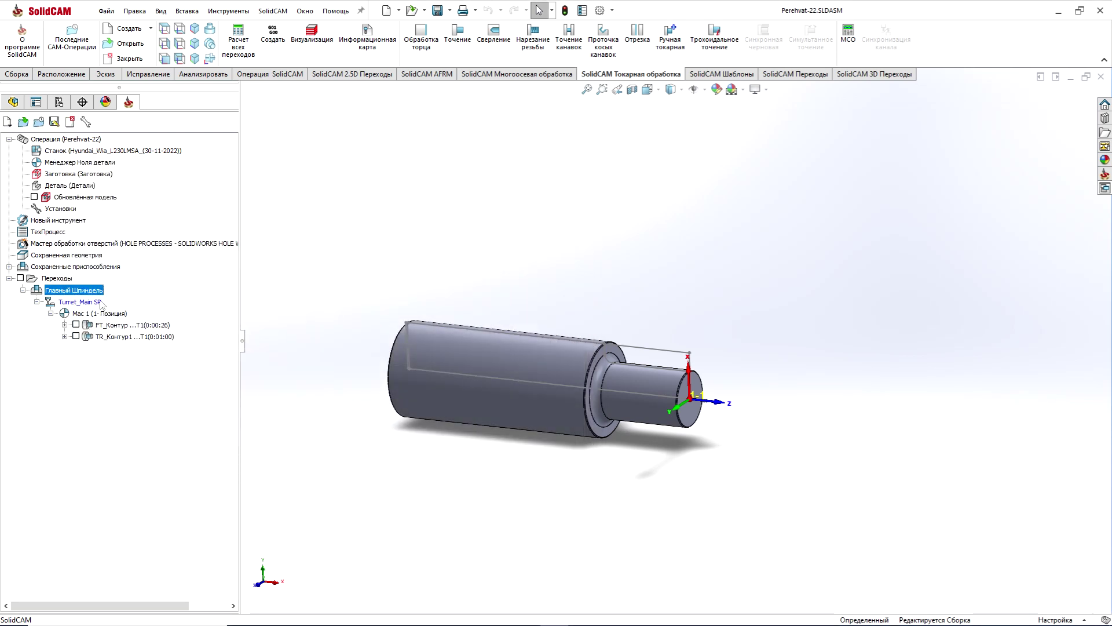
right_click(65, 279)
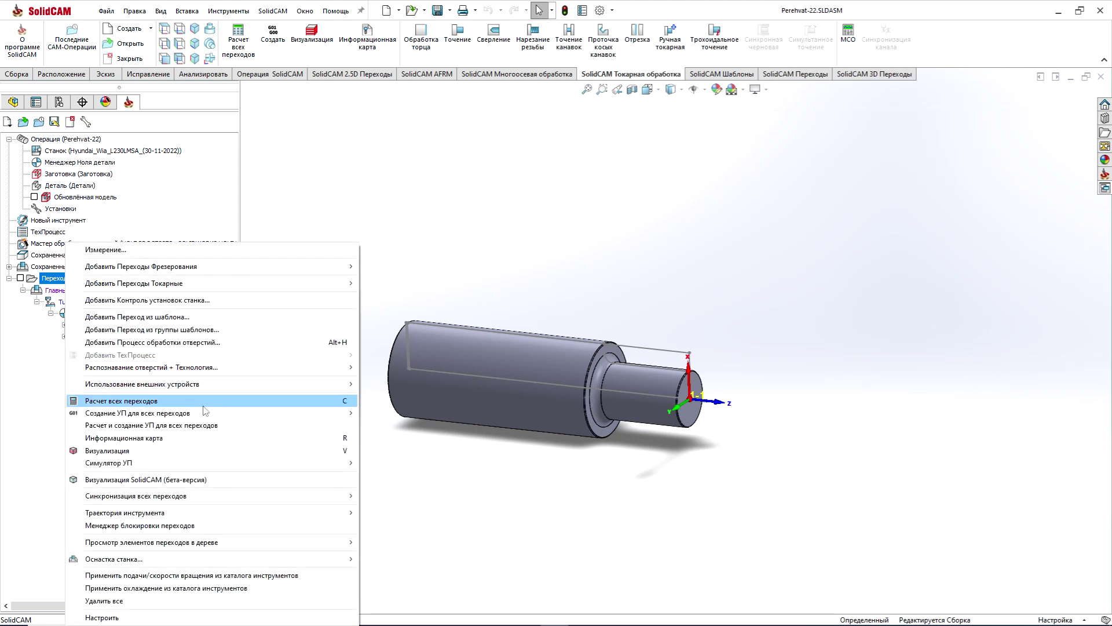
left_click(172, 450)
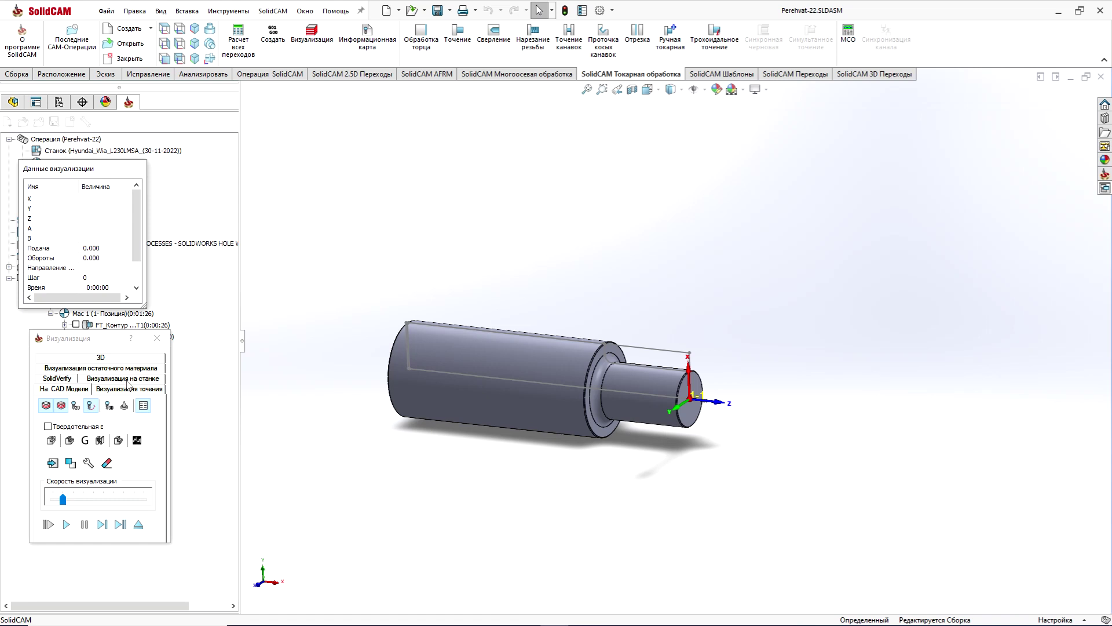
left_click(129, 379)
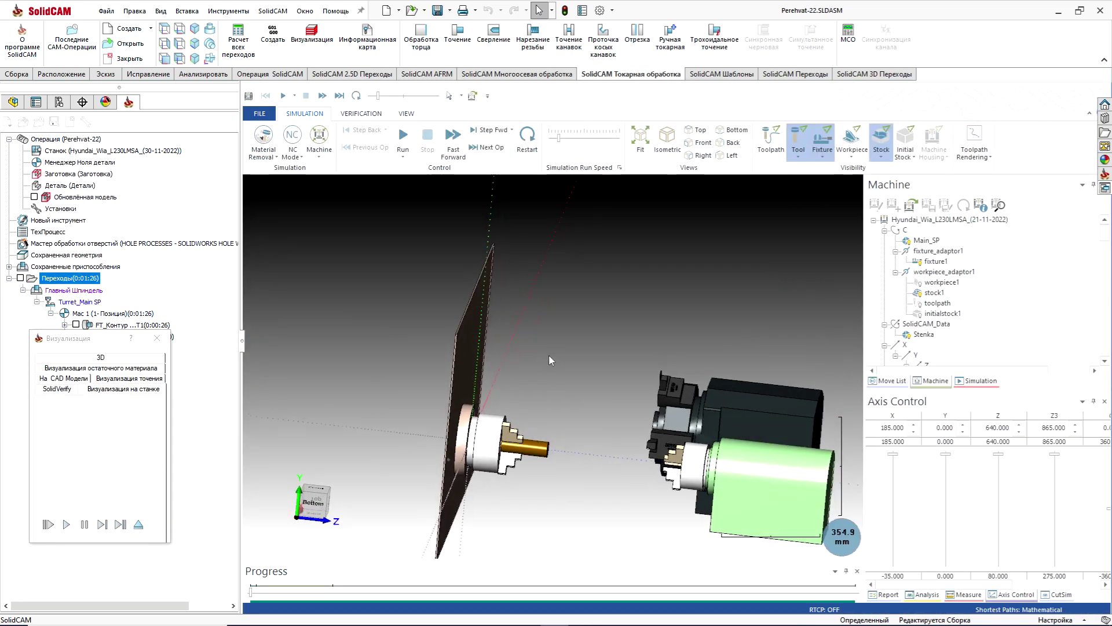
scroll(526, 385, "up", 1)
scroll(509, 385, "up", 1)
scroll(480, 387, "up", 1)
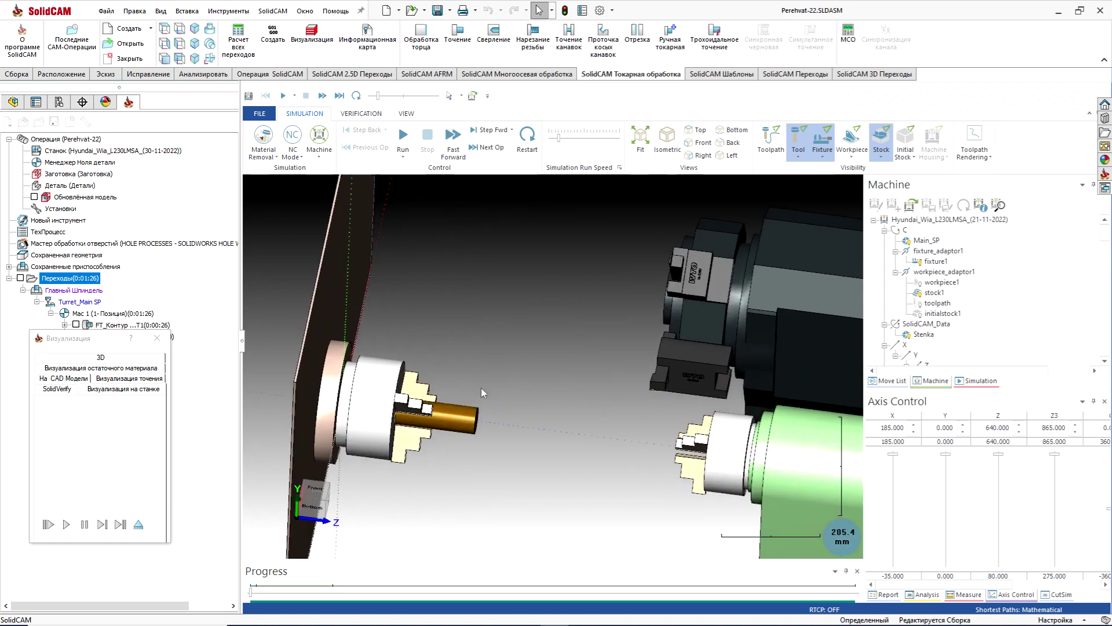
scroll(481, 382, "up", 1)
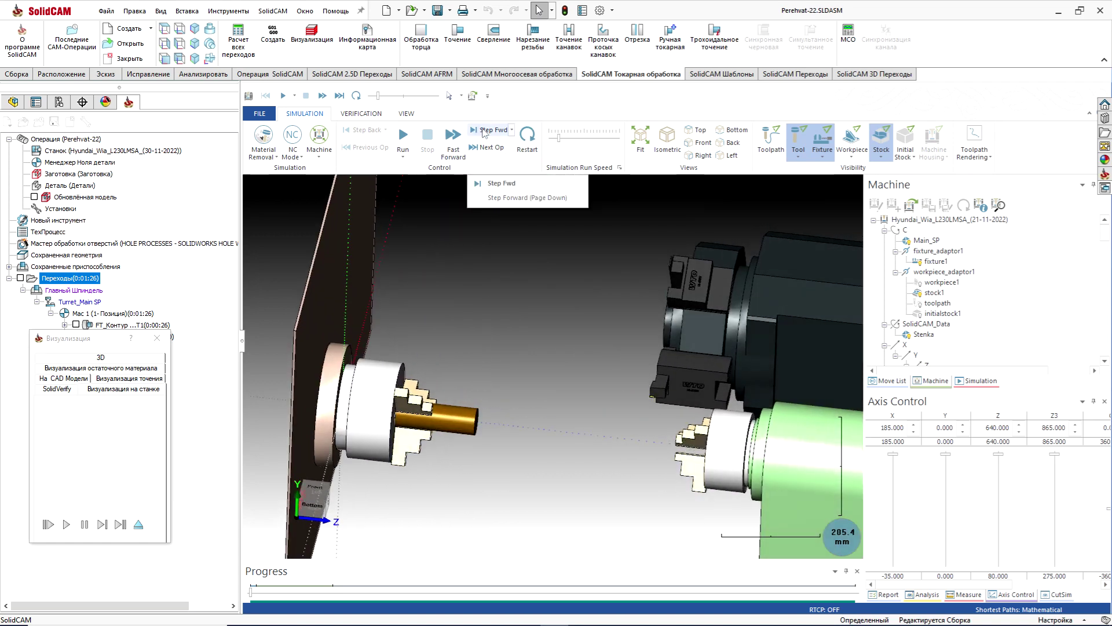
left_click(403, 136)
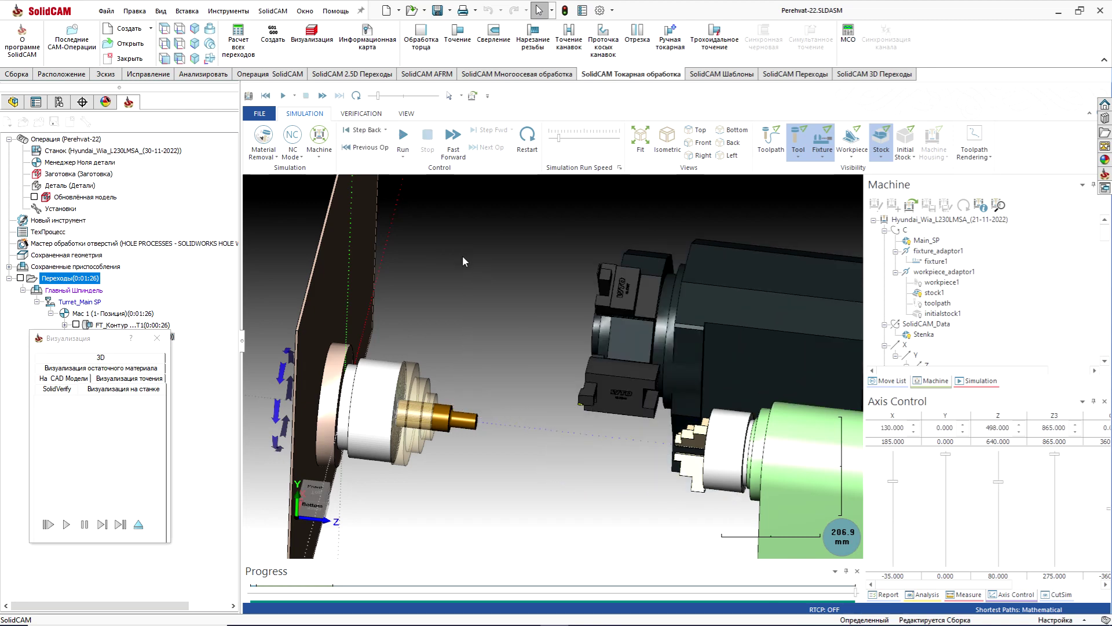
scroll(452, 255, "down", 2)
scroll(637, 379, "up", 3)
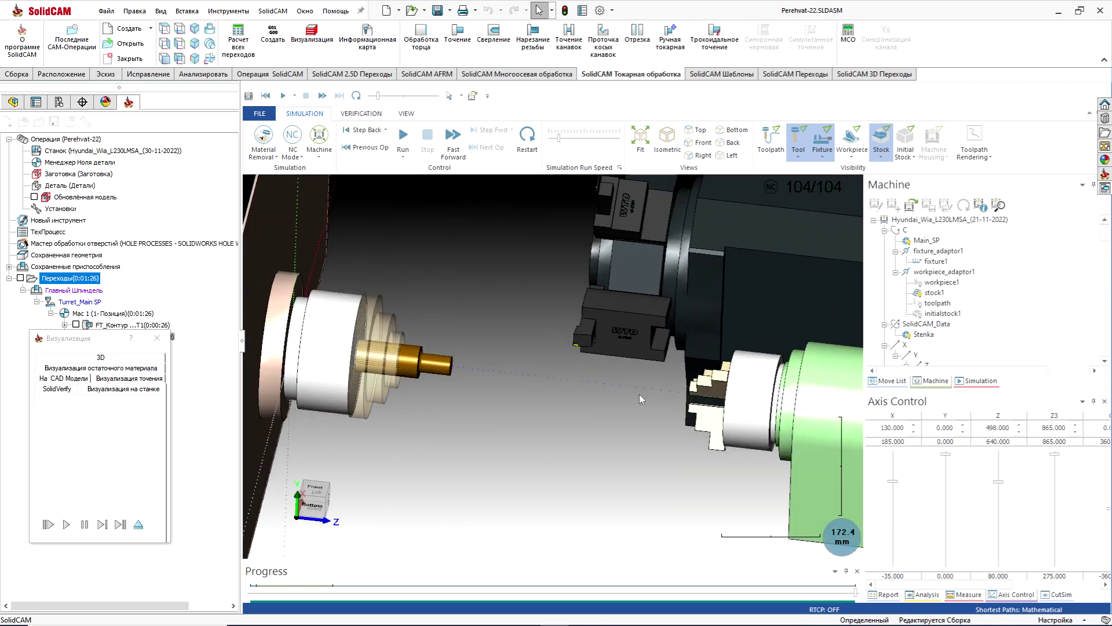
scroll(451, 366, "up", 3)
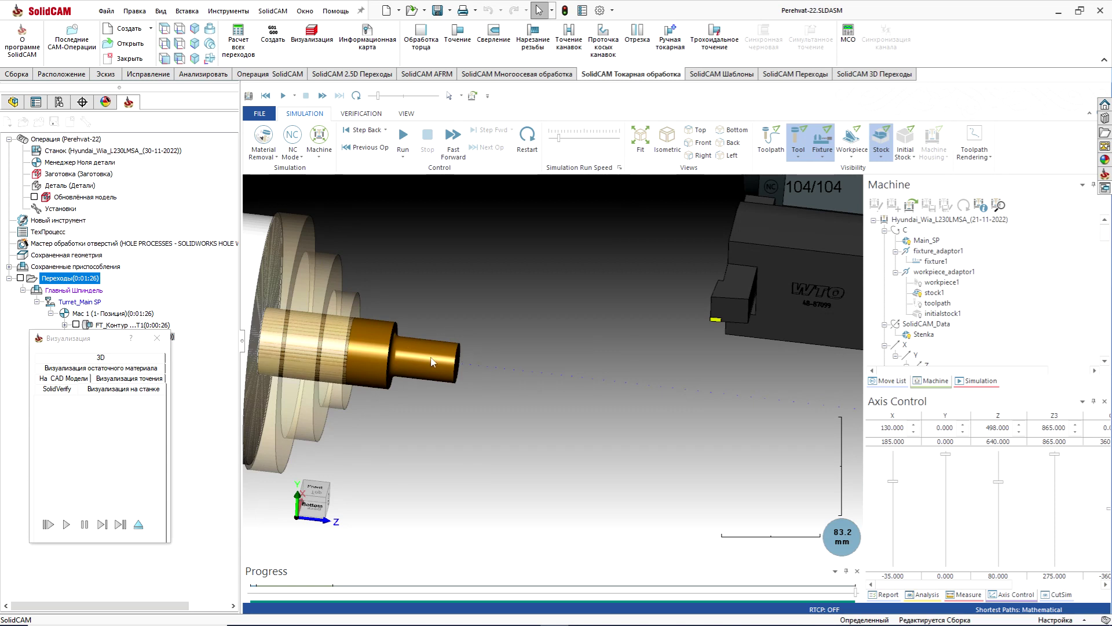
scroll(423, 360, "down", 3)
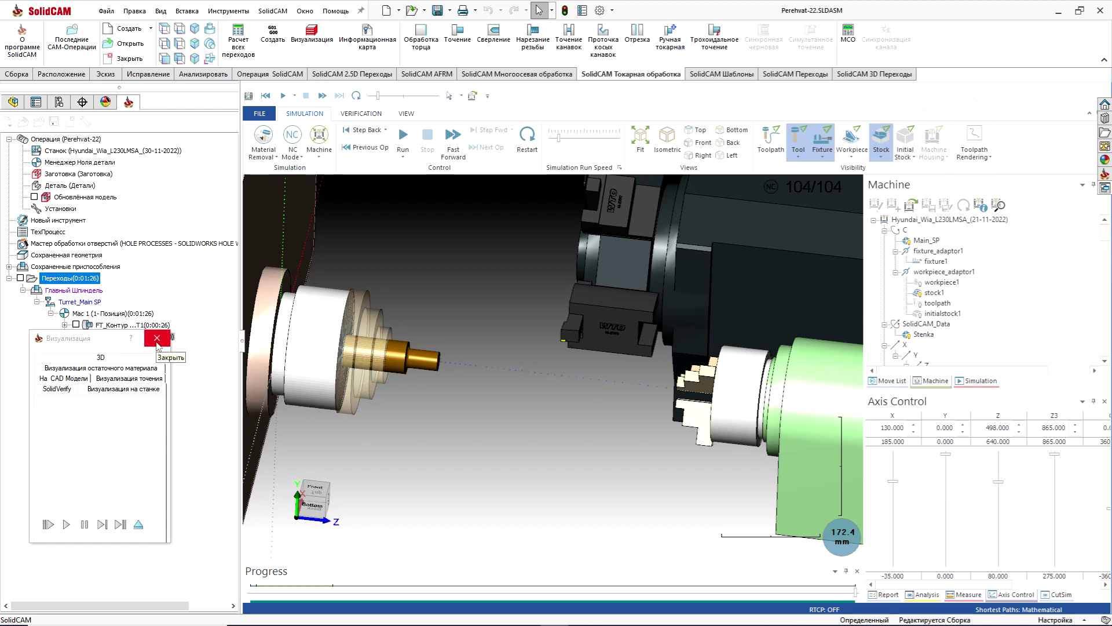
left_click(157, 342)
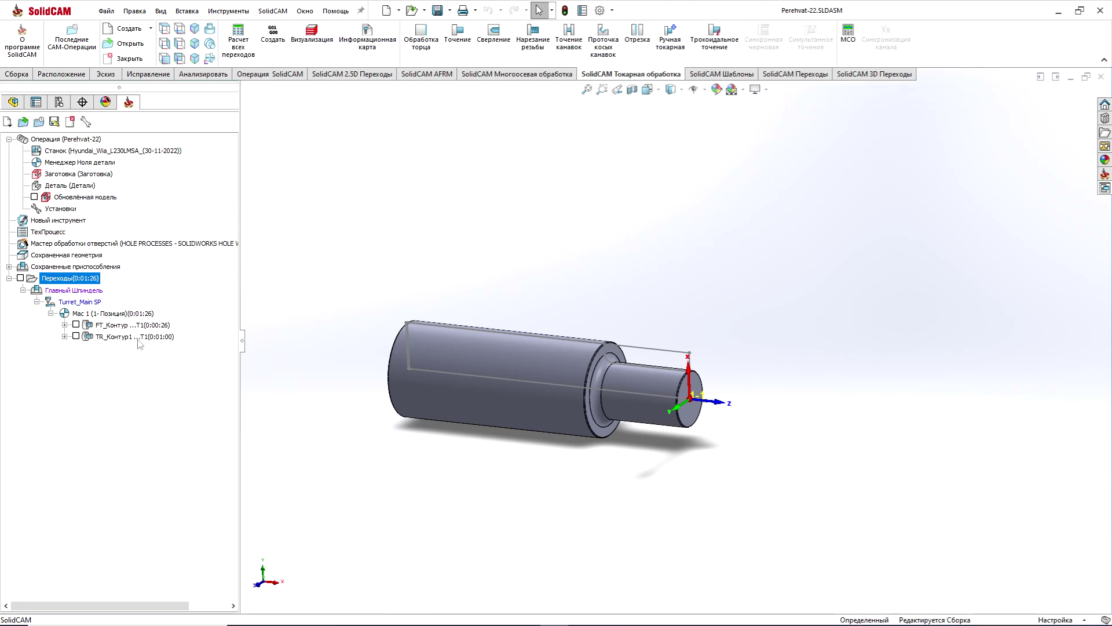
Create a machine control operation after TR_Контур1 with a Turret action and a 3D preview
left_click(138, 339)
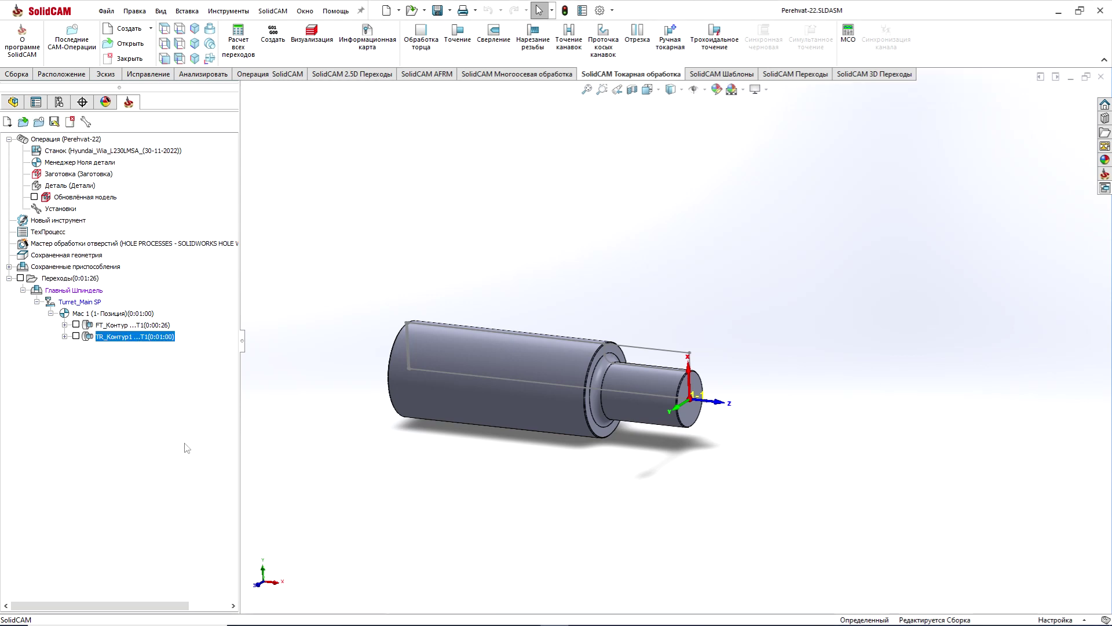
left_click(848, 36)
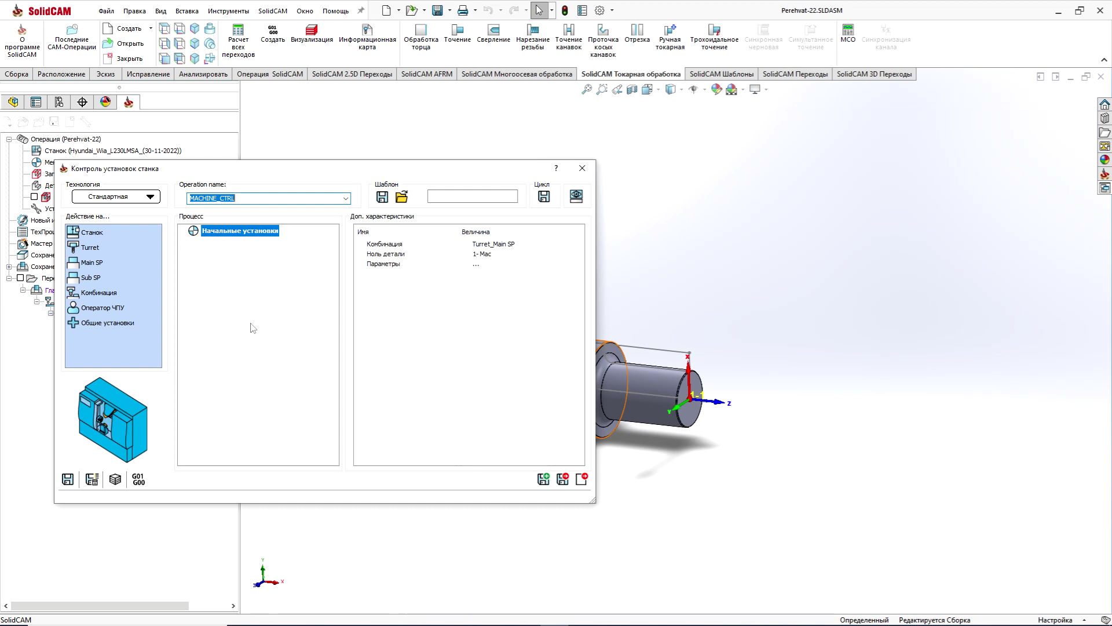
left_click(90, 247)
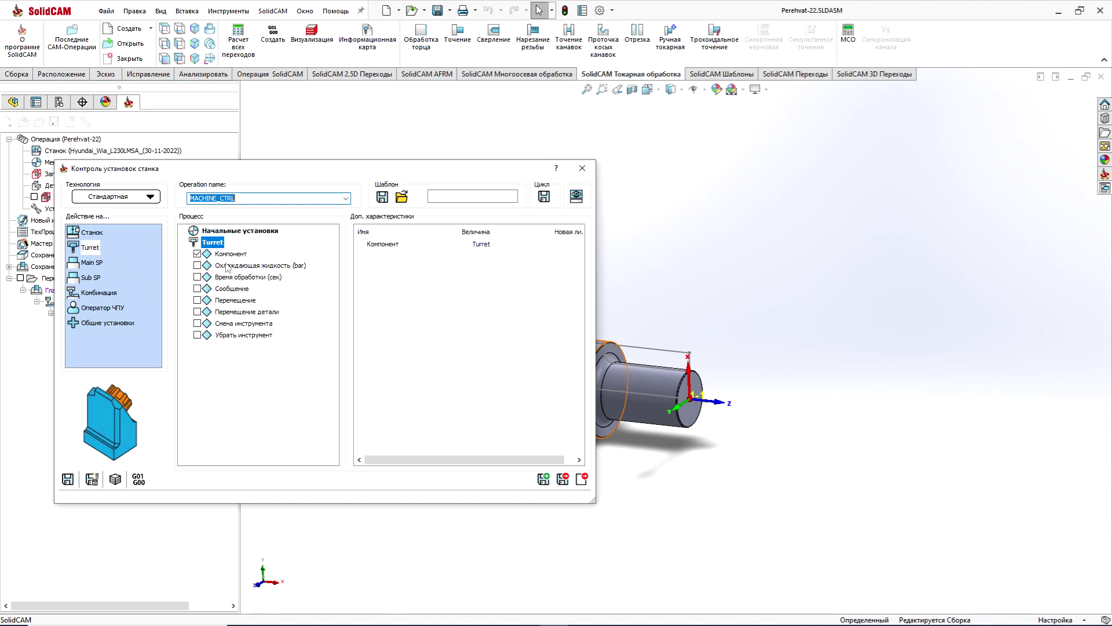
left_click(576, 197)
Zoom and orbit the machine preview, then enable Перемещение for the Turret step
scroll(837, 329, "up", 2)
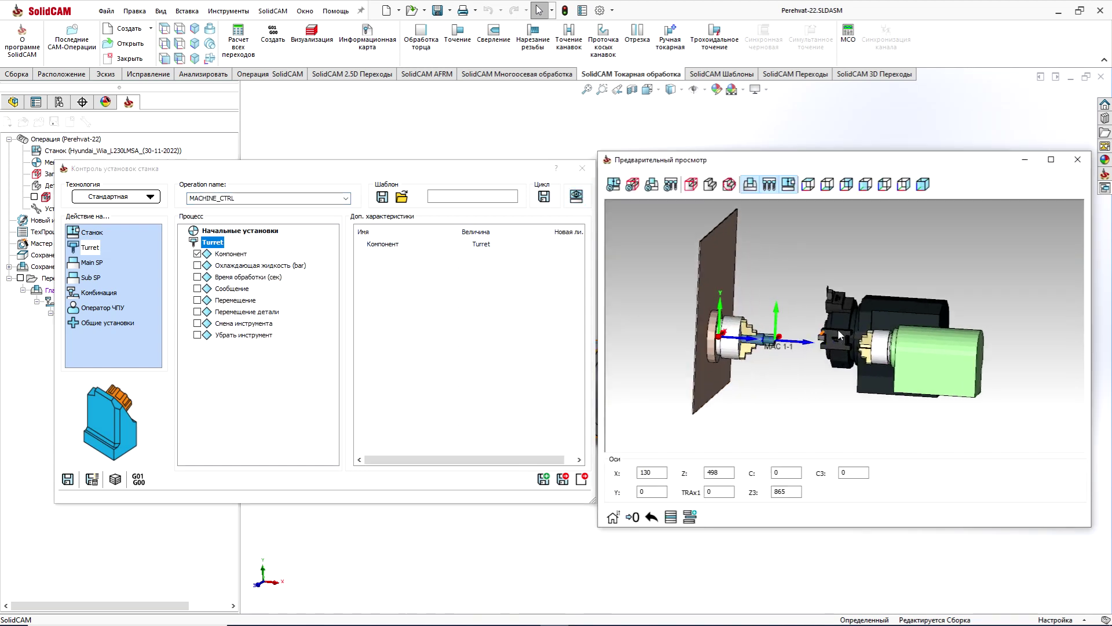
scroll(828, 327, "up", 3)
scroll(784, 312, "up", 2)
scroll(779, 341, "up", 2)
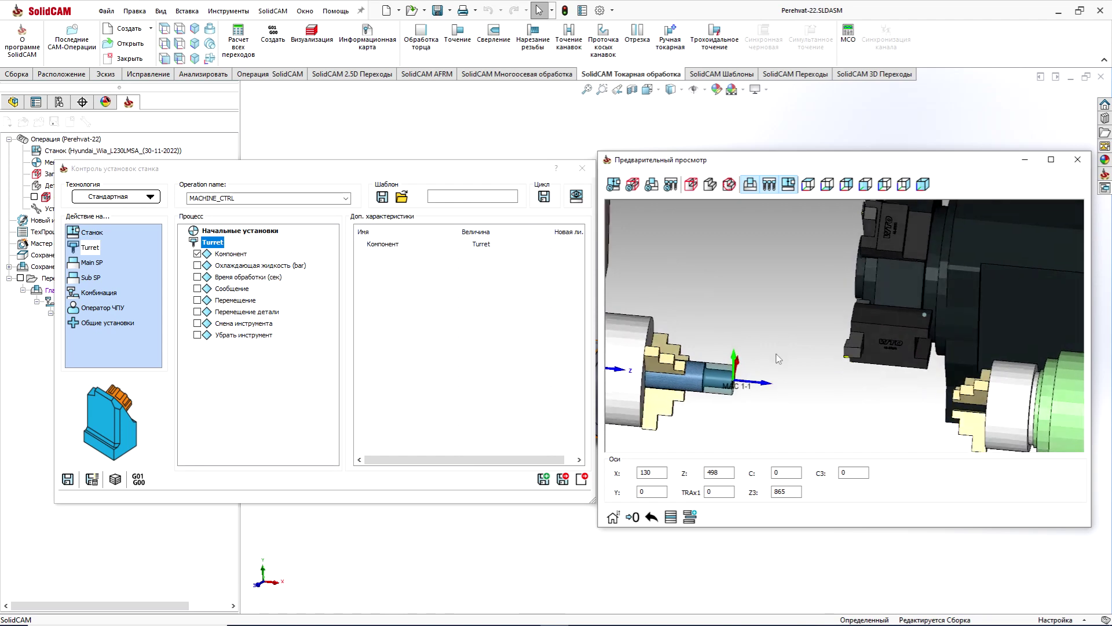
scroll(776, 362, "down", 2)
scroll(915, 298, "down", 2)
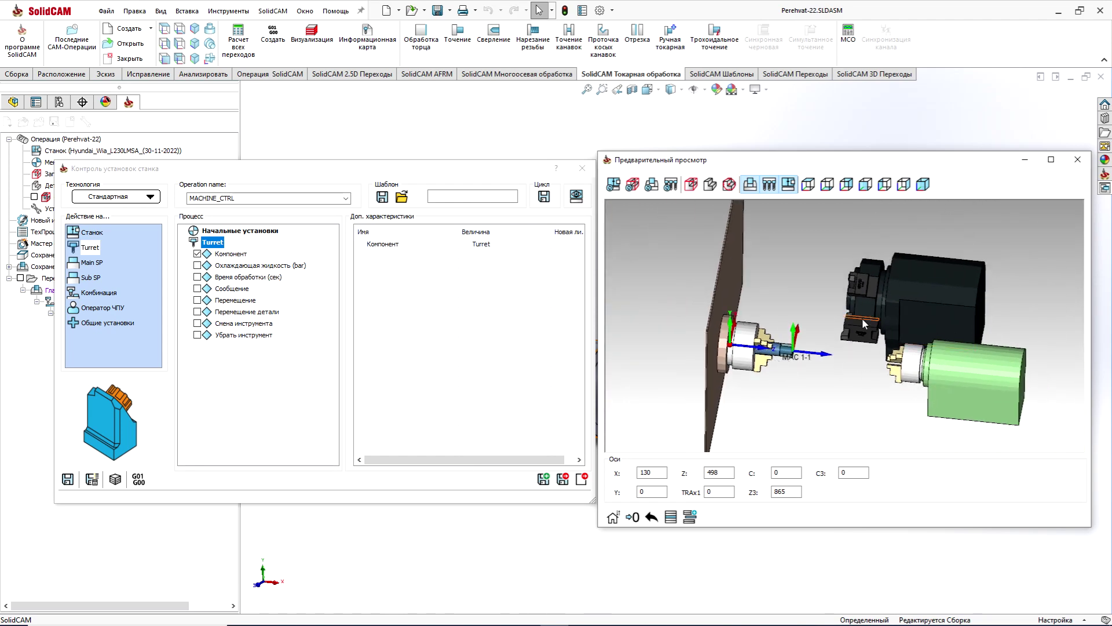
scroll(899, 316, "up", 1)
scroll(899, 322, "up", 1)
scroll(851, 330, "up", 1)
scroll(800, 341, "down", 2)
scroll(753, 350, "up", 1)
middle_click_drag(753, 351, 761, 350)
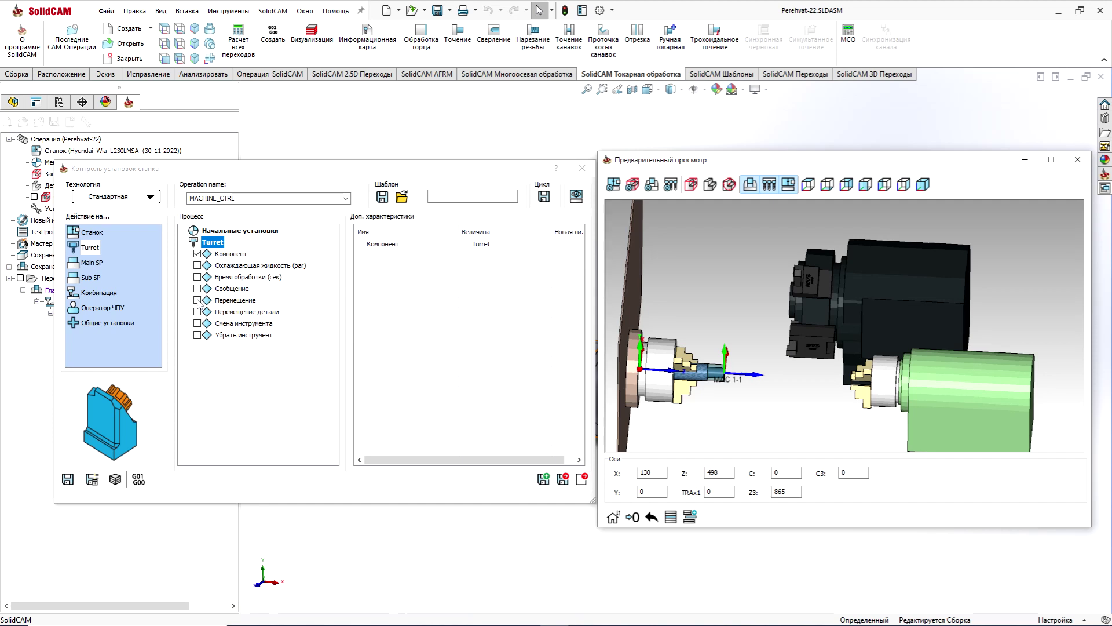
left_click(198, 301)
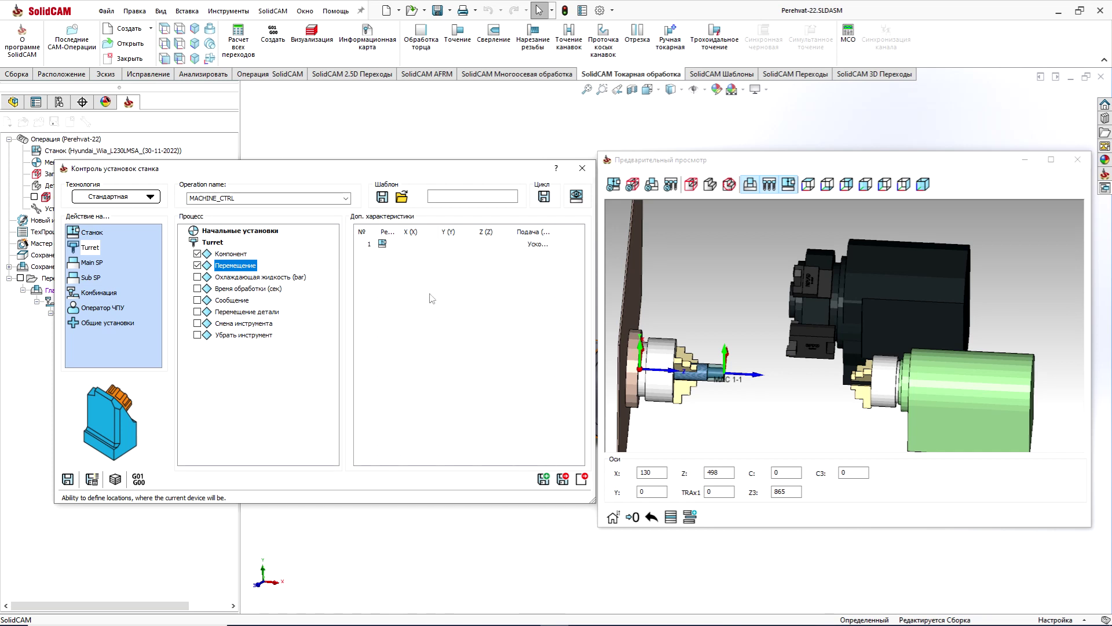
Set the first turret move to X 185 and view it side-on in the preview
left_click_drag(460, 176, 415, 182)
left_click(374, 252)
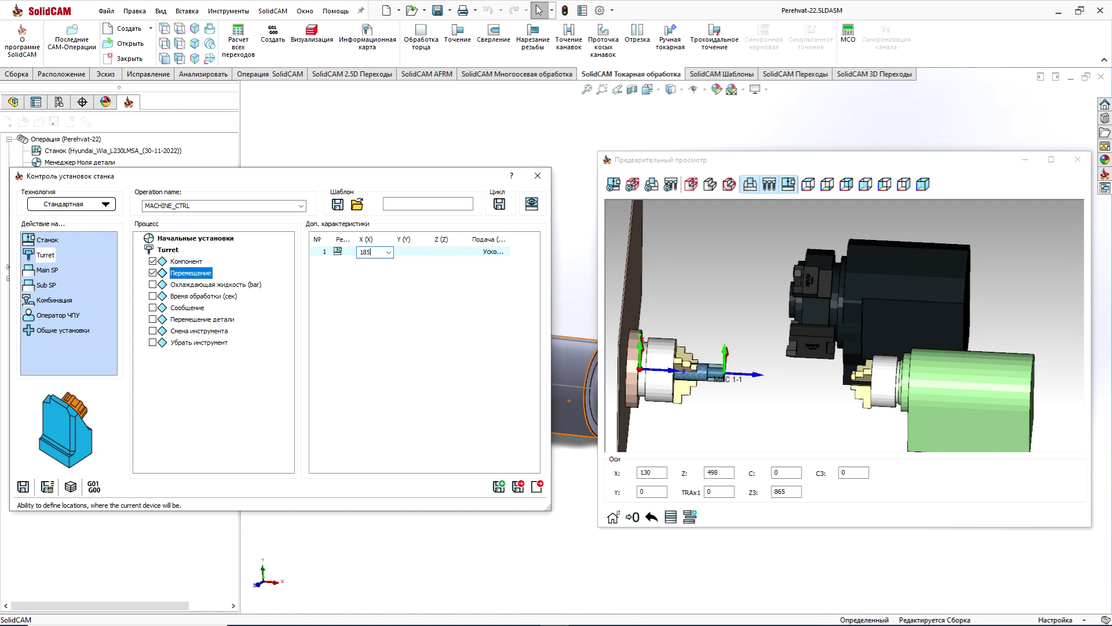
key("Return")
left_click(912, 332)
scroll(823, 339, "up", 1)
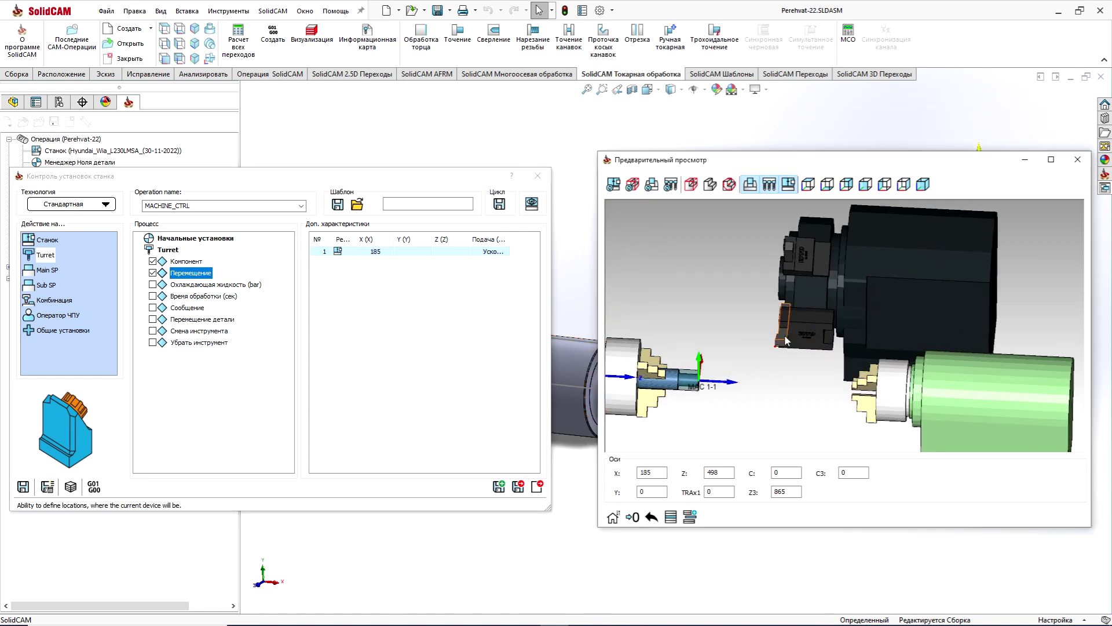
middle_click_drag(784, 339, 784, 351)
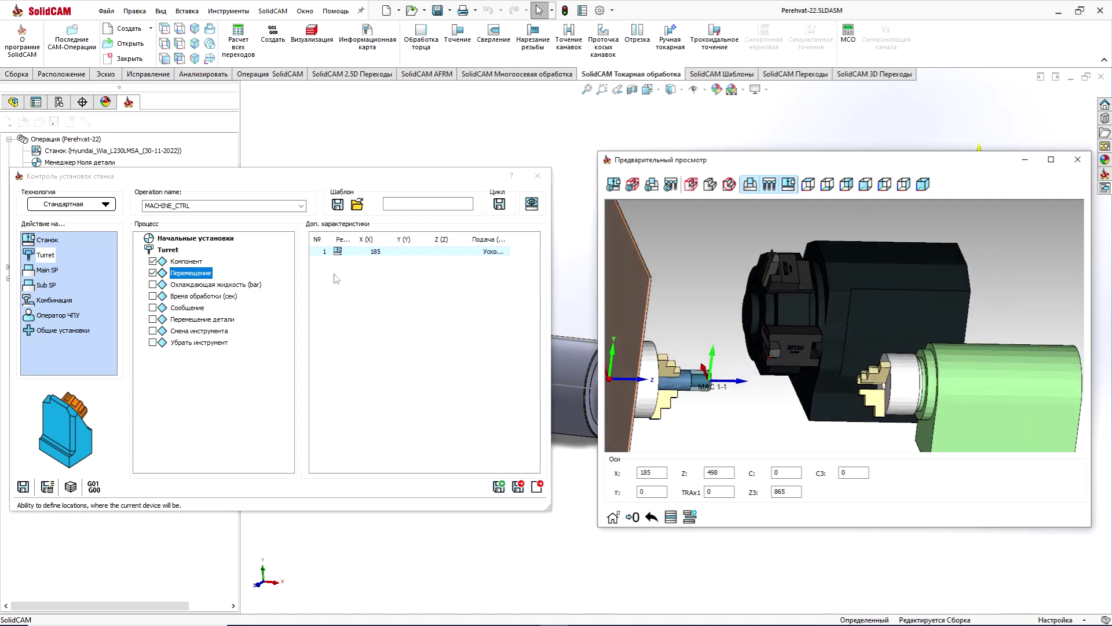
middle_click_drag(795, 355, 796, 381)
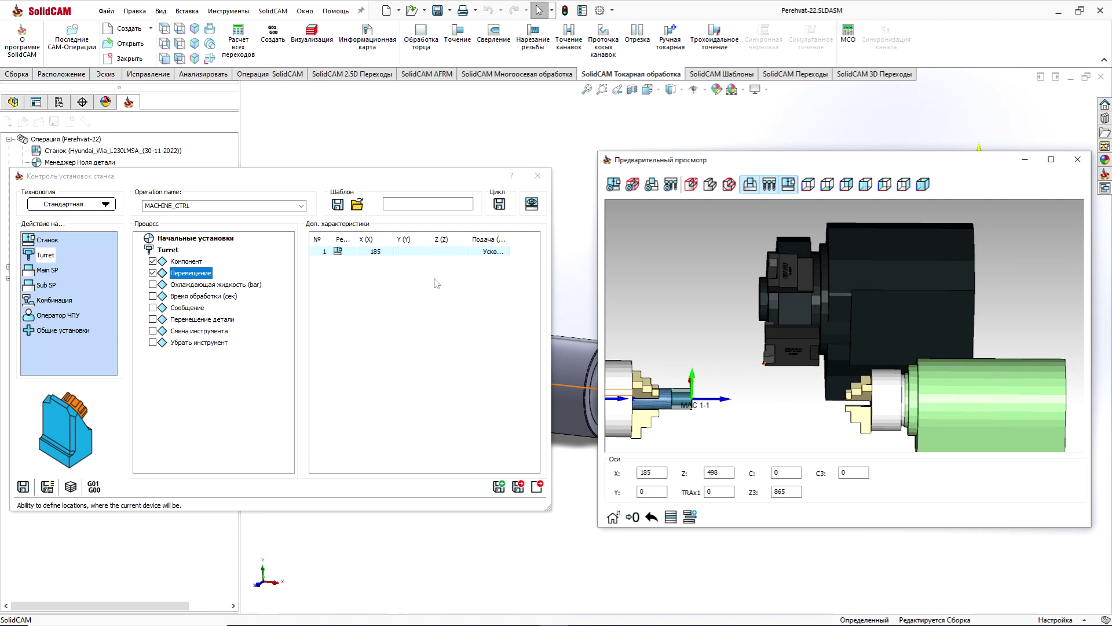
Add a second move row with Z 370 and check the turret position in the preview
left_click(441, 261)
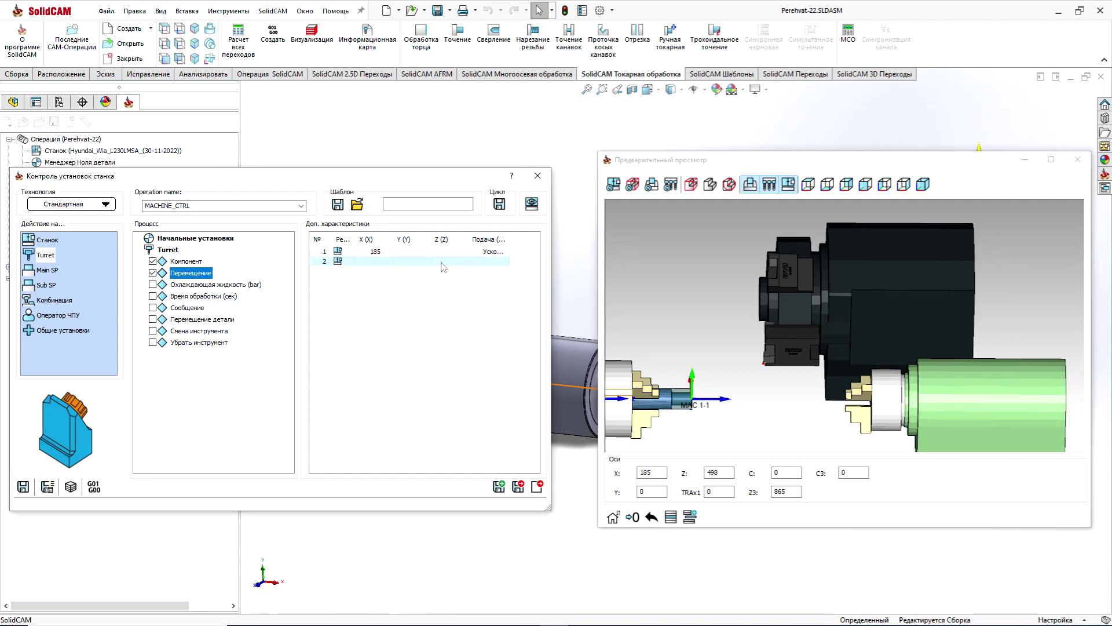
left_click(442, 261)
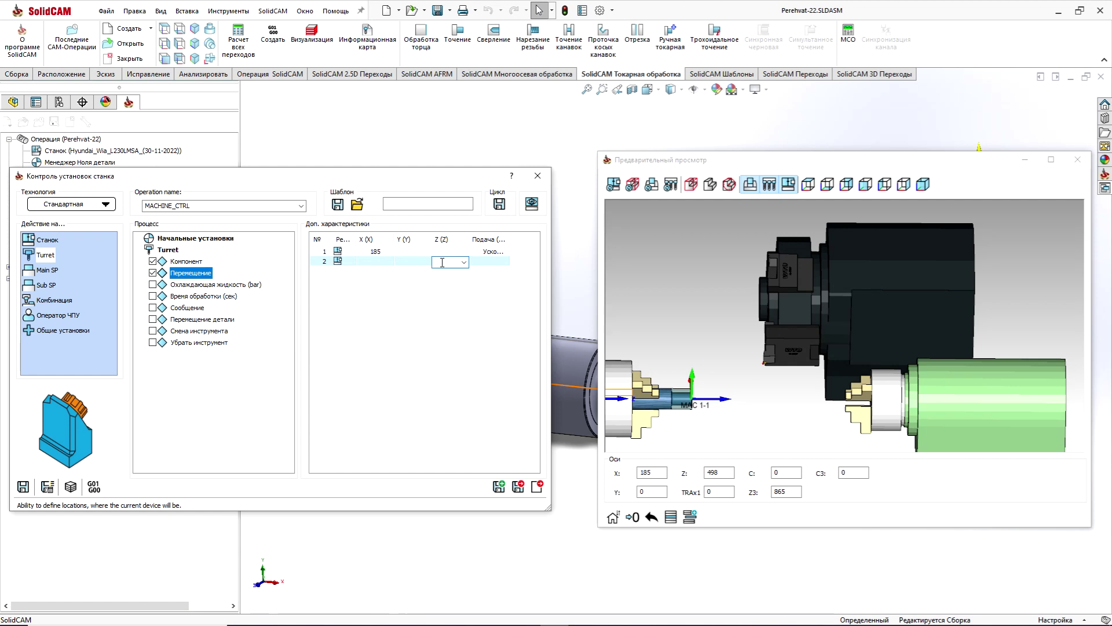
type("200")
key("Return")
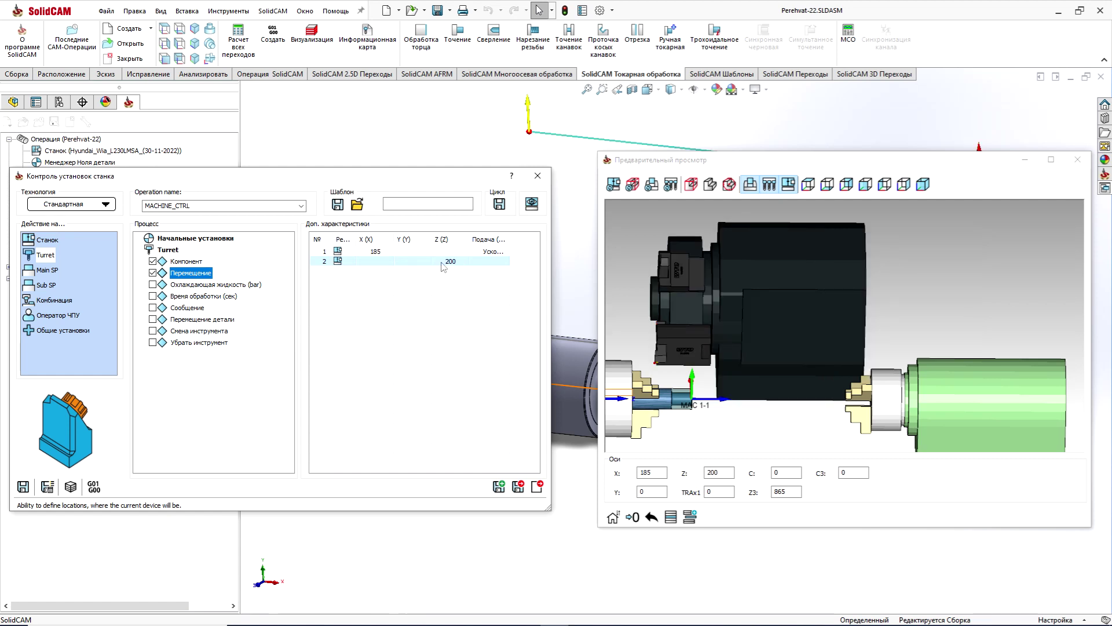
left_click(443, 263)
type("3")
key("BackSpace")
key("Return")
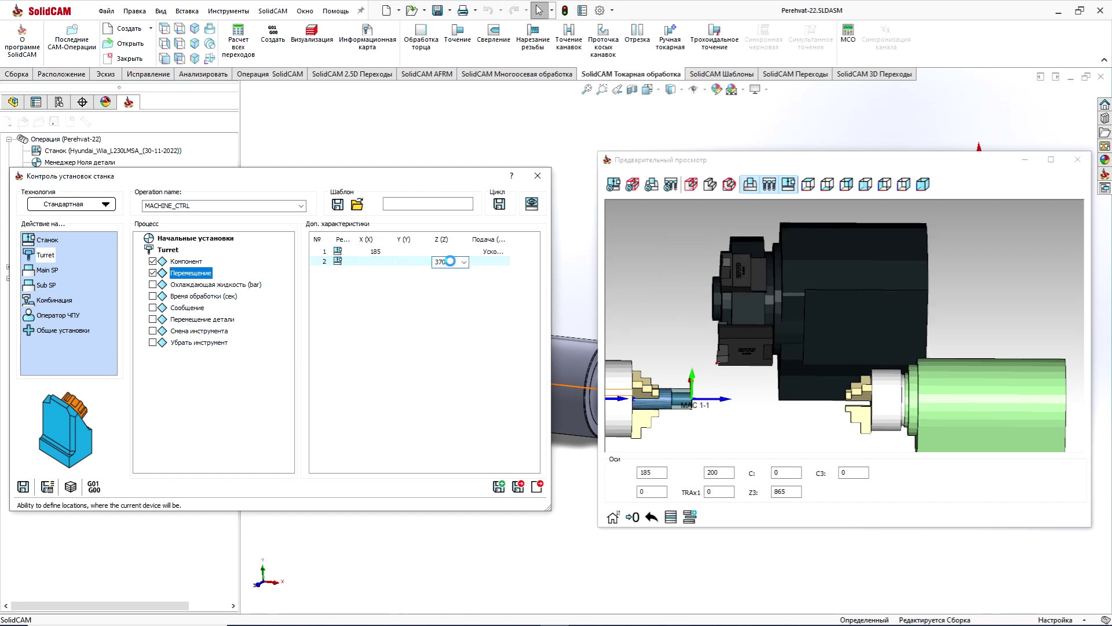
mouse_move(736, 405)
left_mouse_down()
mouse_move(742, 342)
mouse_move(737, 410)
left_mouse_up()
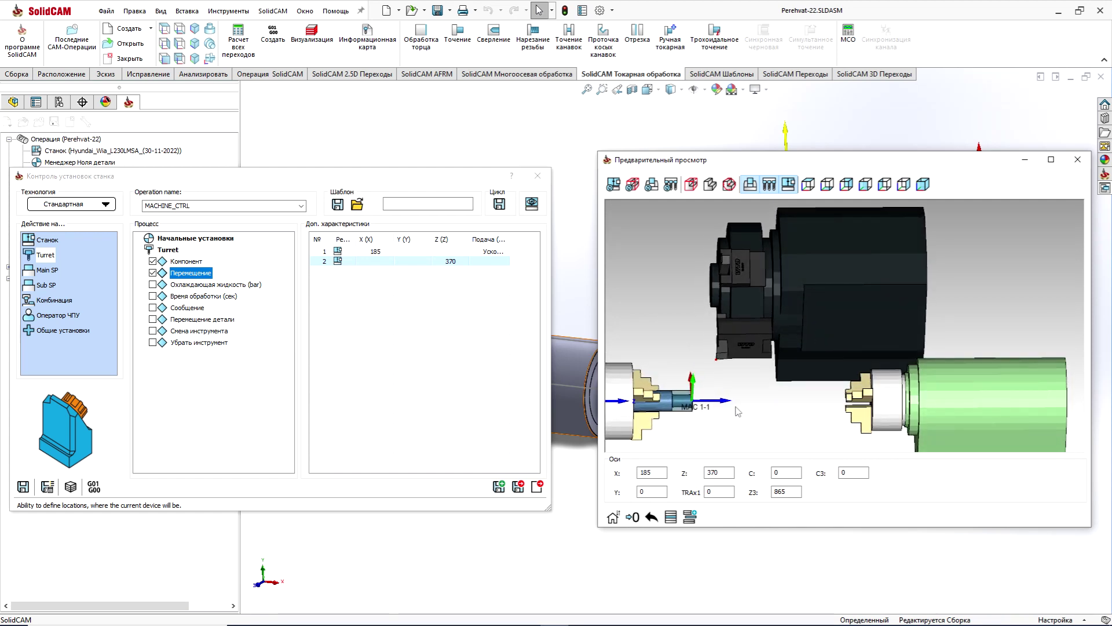
left_click_drag(737, 410, 733, 421)
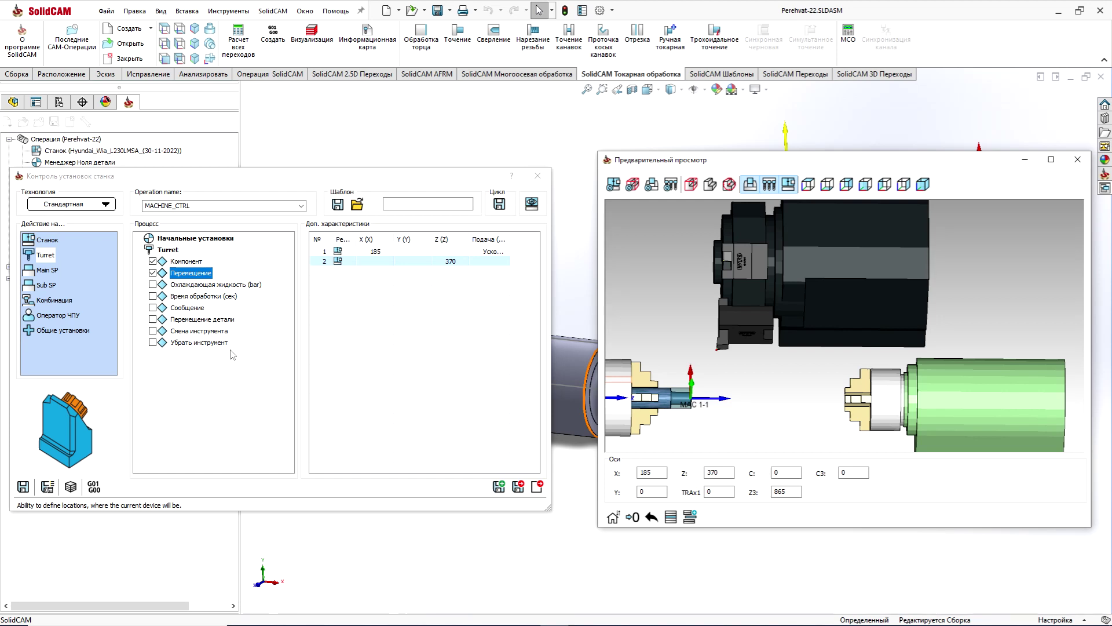
Add a tool change loading turning tool 3, Nar tochenie 48-87097
left_click(152, 331)
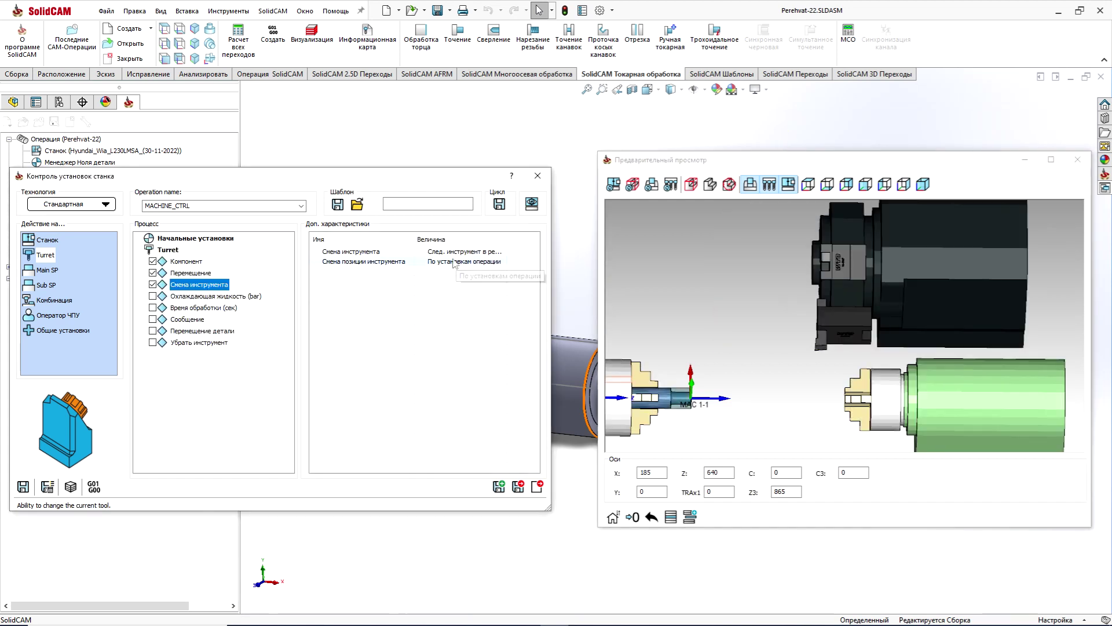
left_click(460, 252)
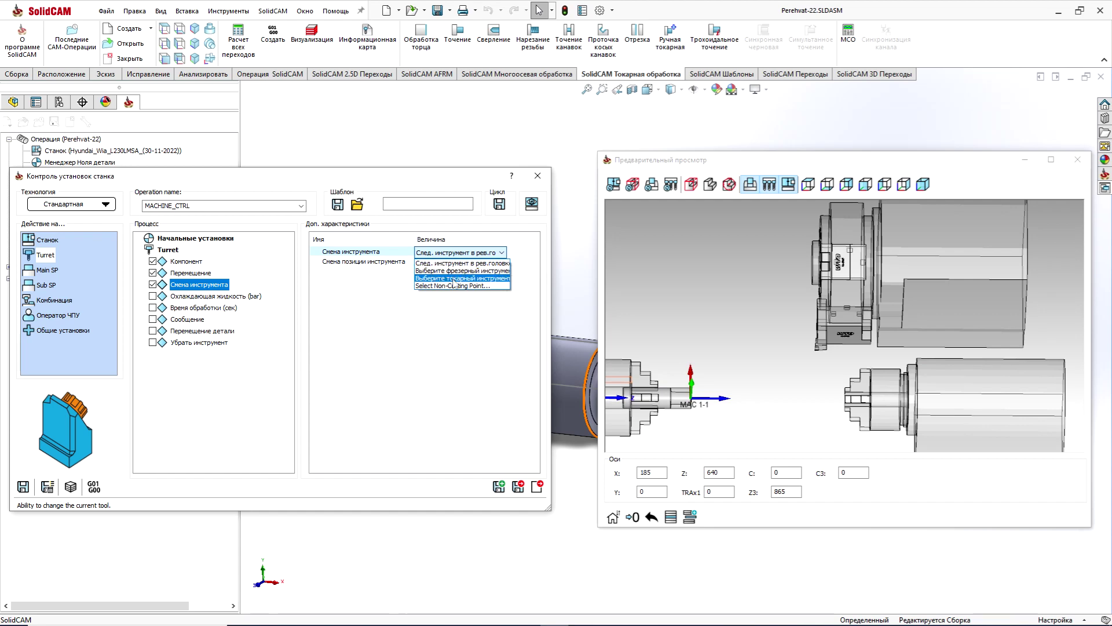
left_click(455, 278)
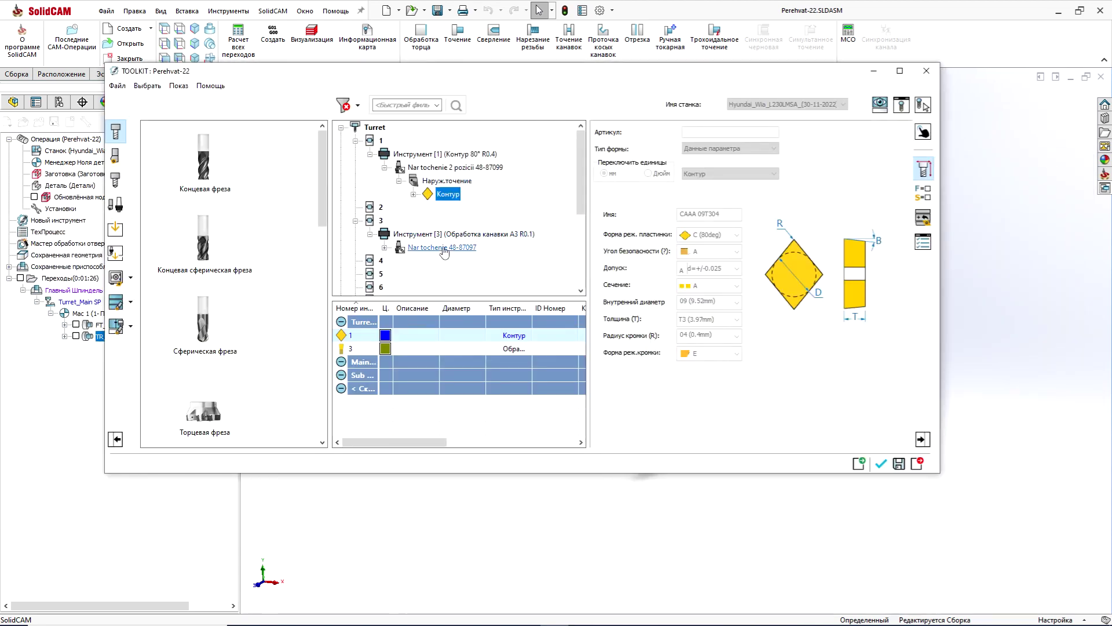
left_click(443, 248)
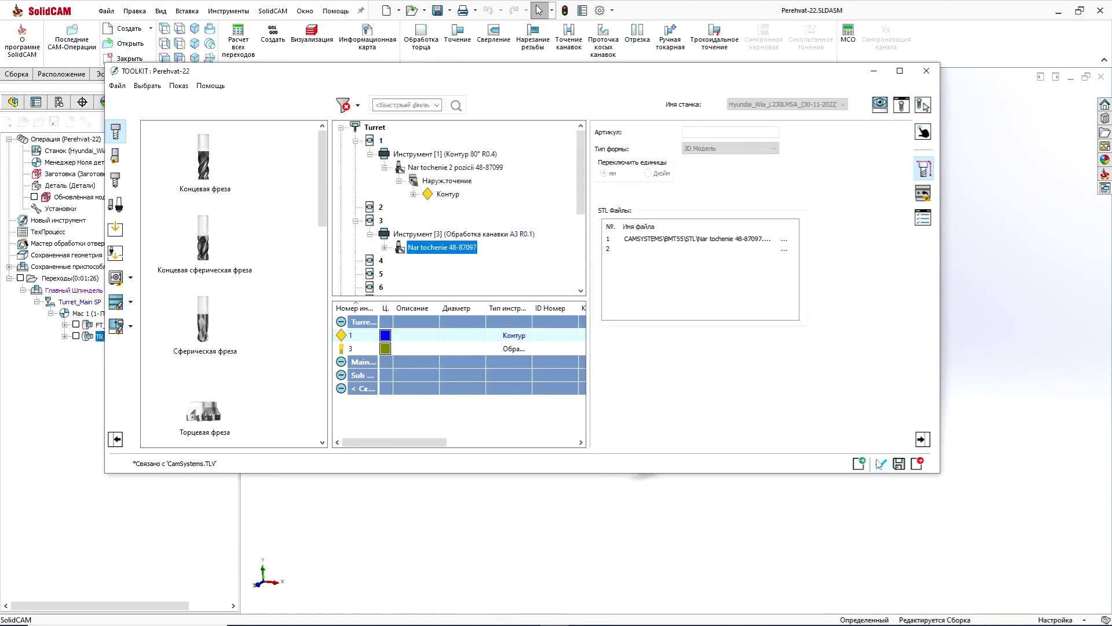
left_click(880, 465)
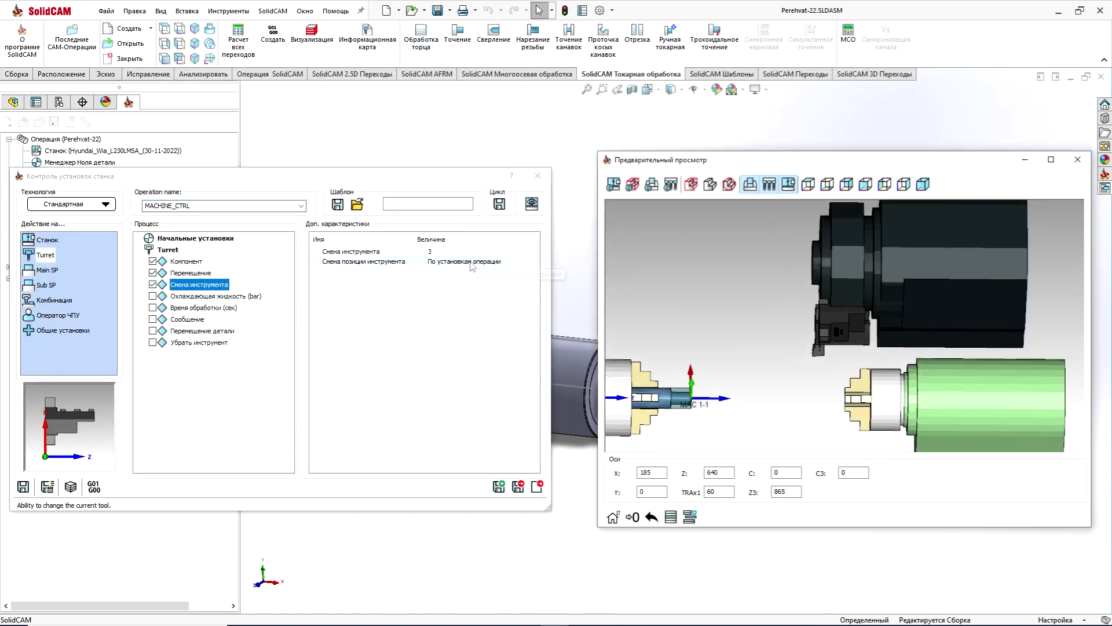
Make the tool change happen at the current position and check the preview
left_click(472, 264)
left_click(467, 288)
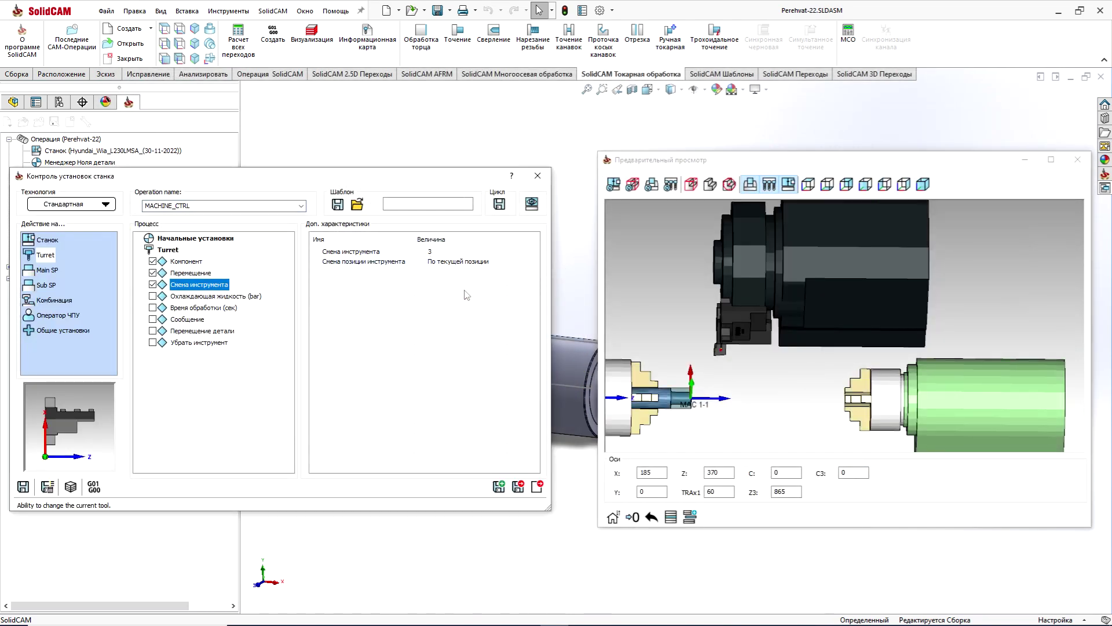
left_click_drag(793, 355, 716, 344)
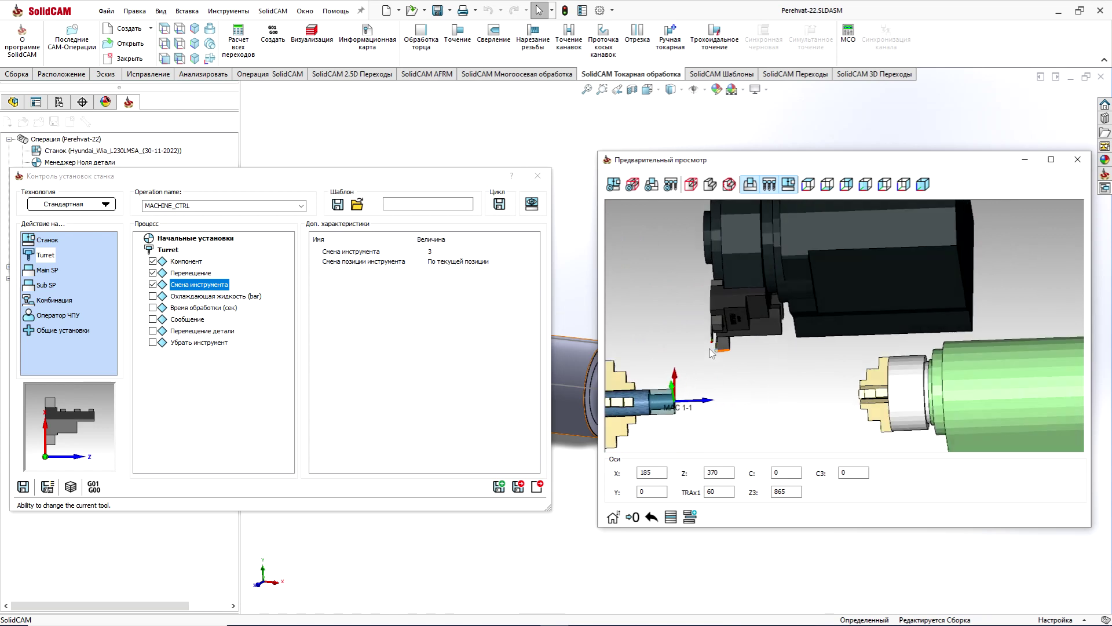
left_click(209, 371)
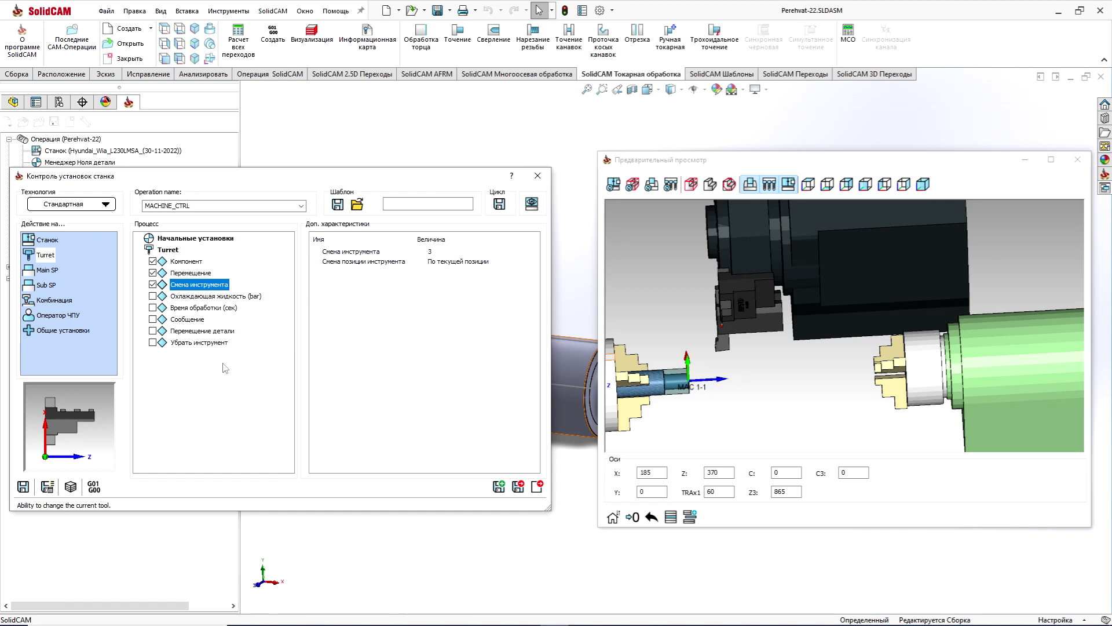
left_click(776, 375)
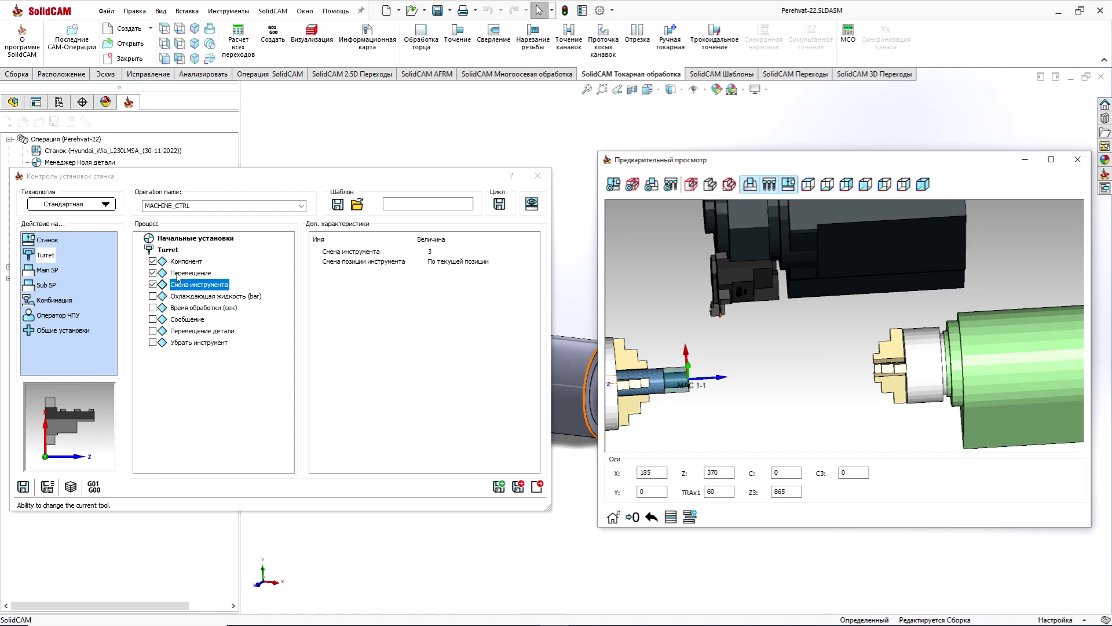
left_click(199, 373)
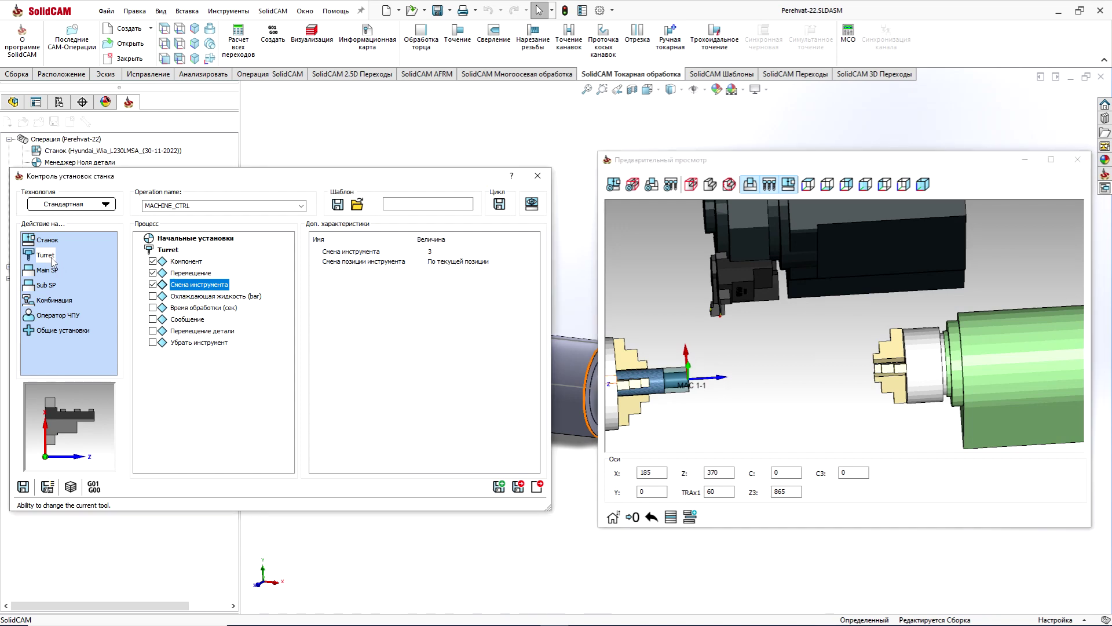
Add a second Turret step with a movement and zoom the preview to a side view
left_click_drag(49, 259, 171, 262)
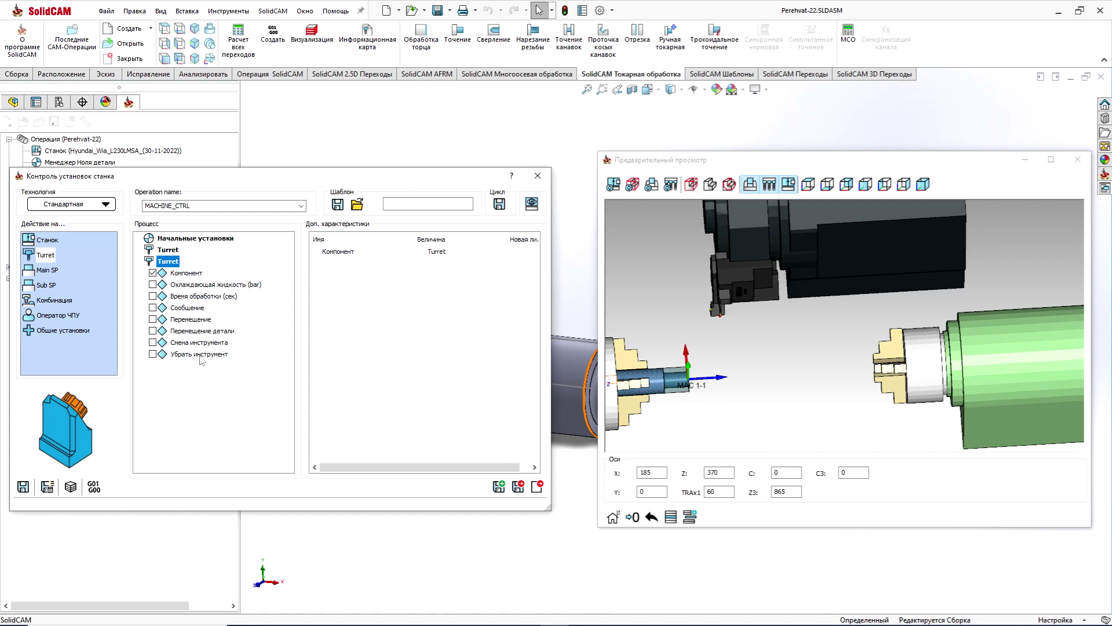
left_click(152, 319)
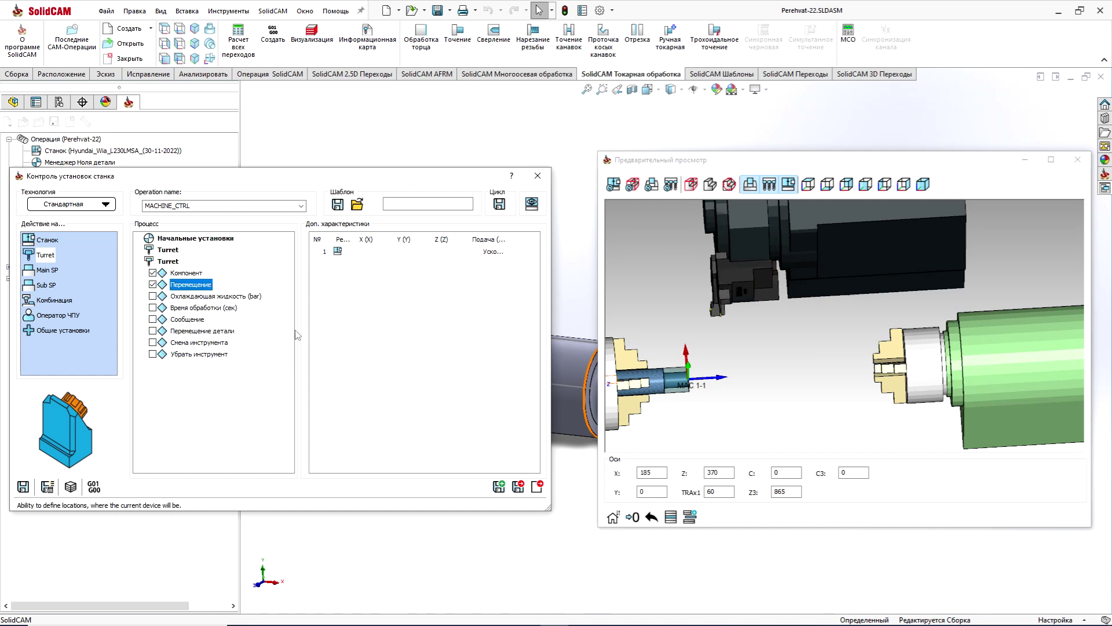
left_click(713, 358)
scroll(713, 357, "up", 2)
scroll(712, 357, "up", 2)
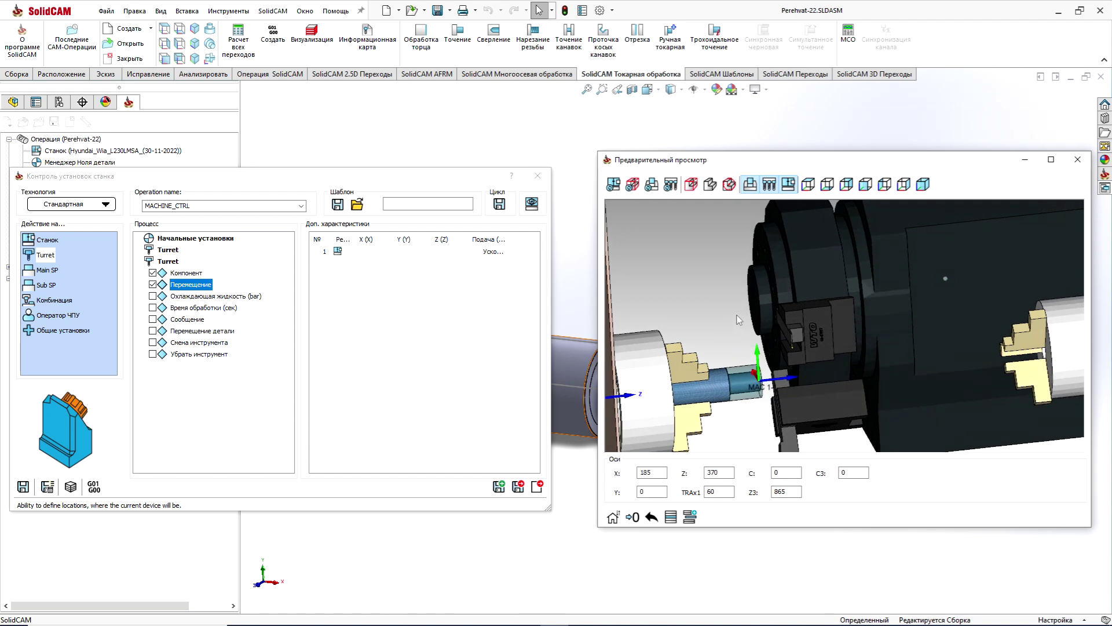
scroll(712, 357, "up", 2)
left_click_drag(713, 358, 729, 354)
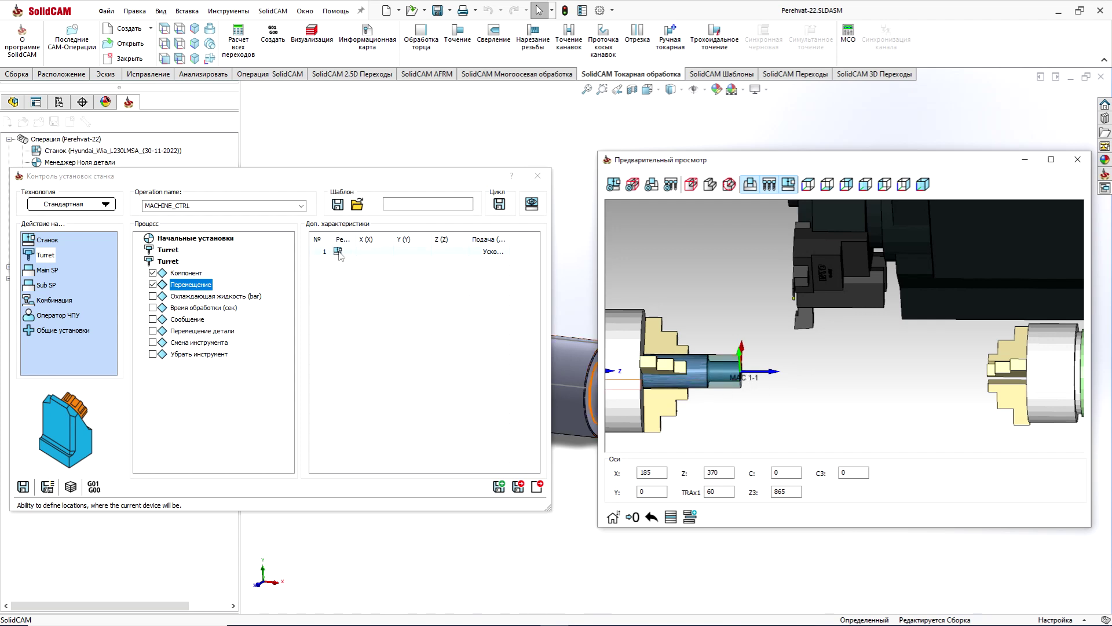
Set the rapid move to Z -50, inspect it in the preview, and collapse the step
left_click(339, 252)
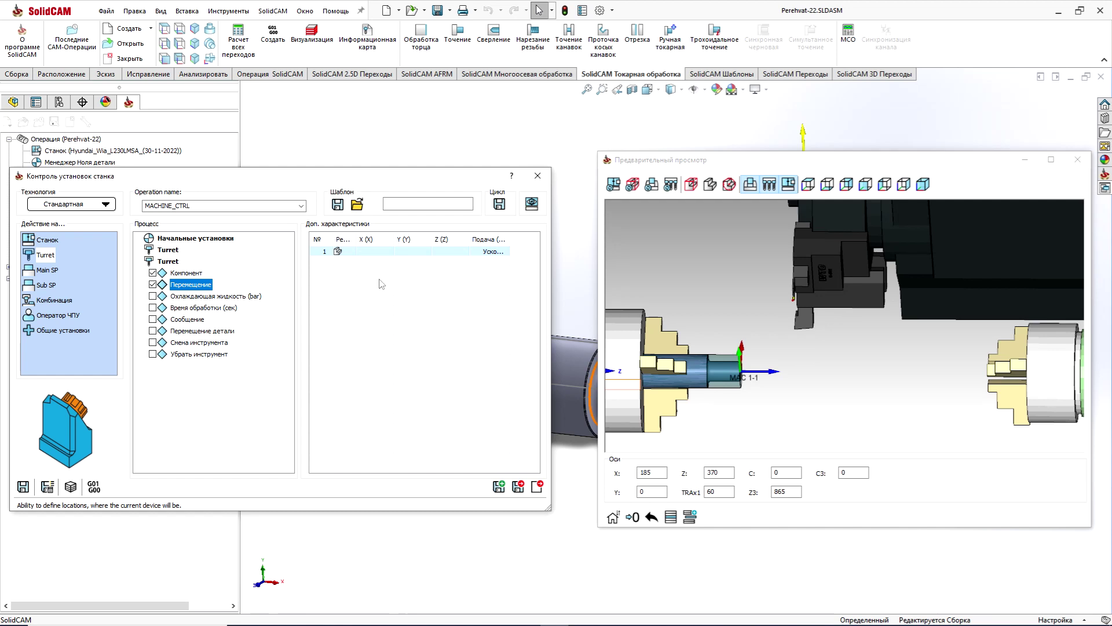
left_click(443, 252)
type("-")
type("50")
key("Return")
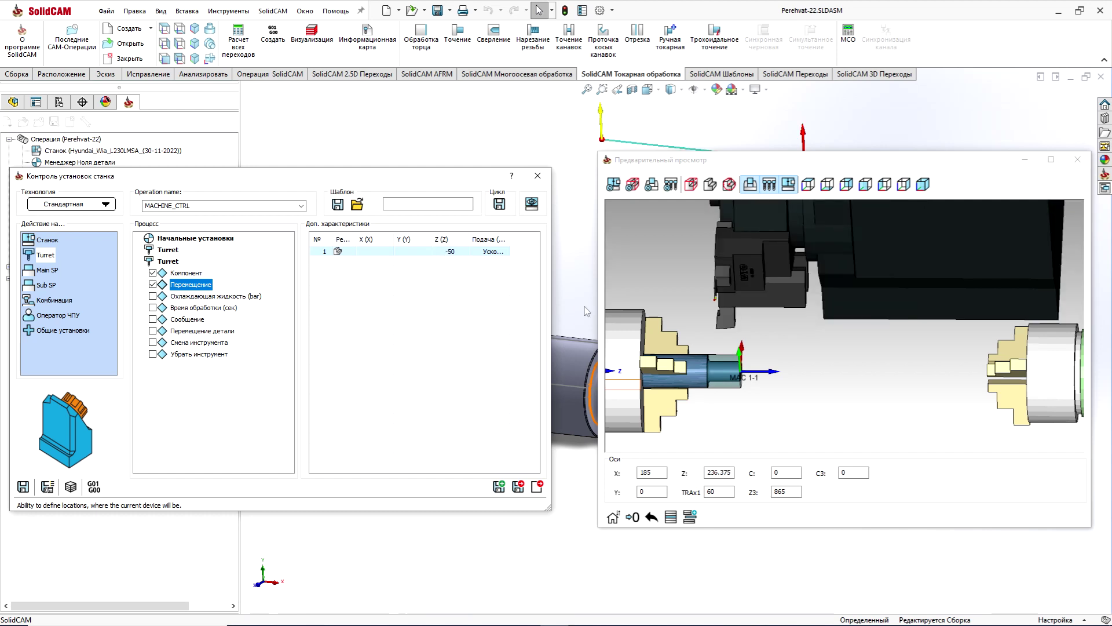
left_click_drag(711, 326, 714, 365)
scroll(715, 359, "up", 1)
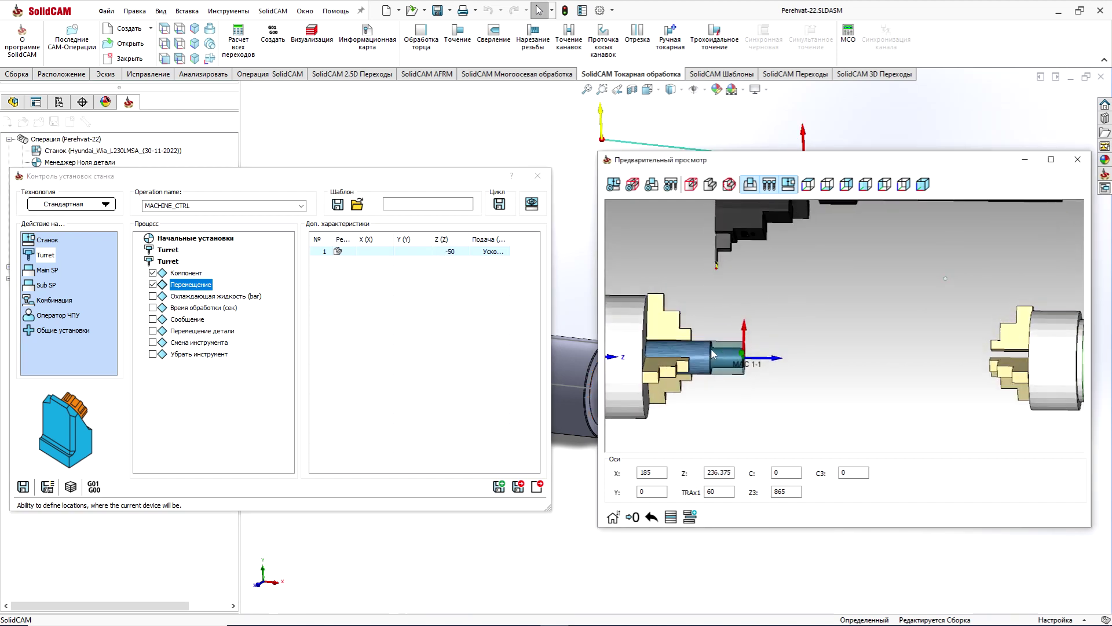
scroll(724, 344, "up", 2)
left_click_drag(728, 337, 721, 320)
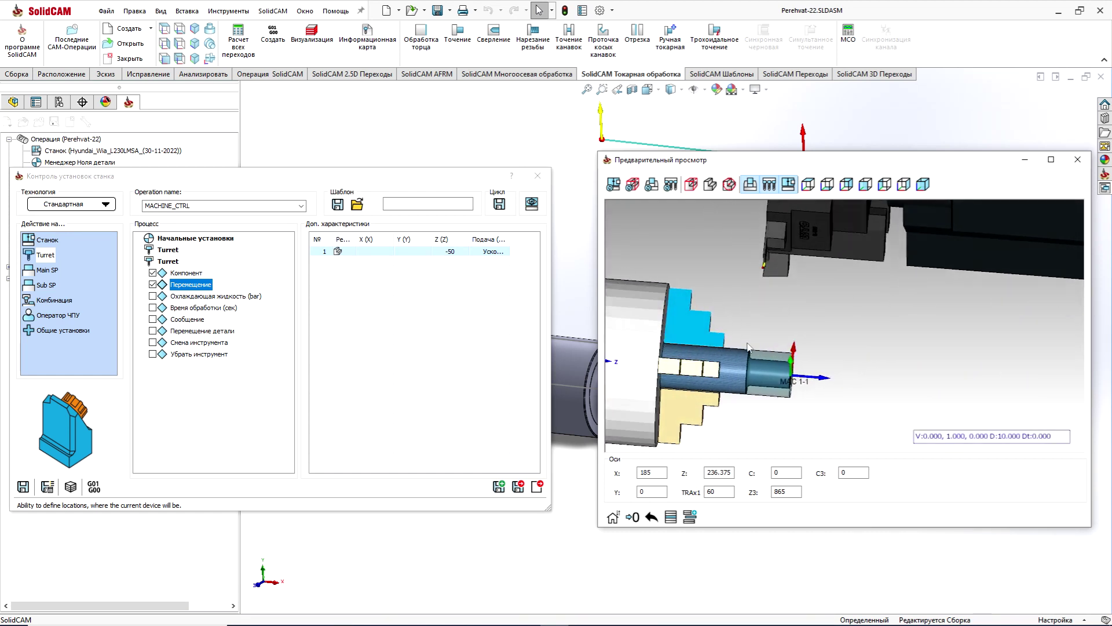
scroll(765, 356, "down", 2)
left_click_drag(741, 364, 743, 360)
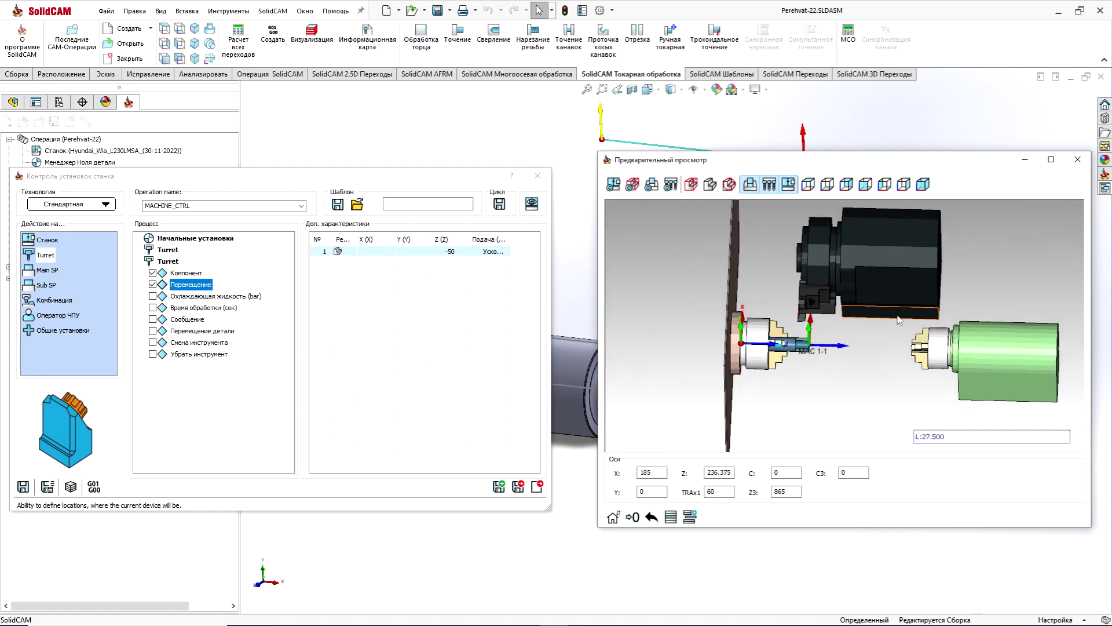
left_click_drag(743, 361, 1034, 375)
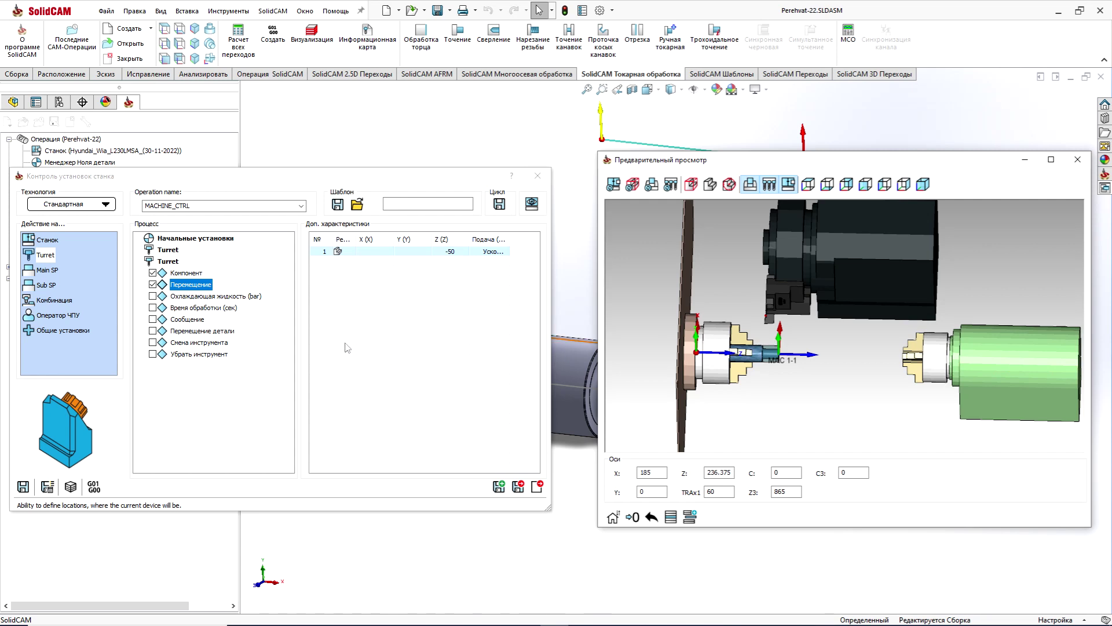
left_click(167, 262)
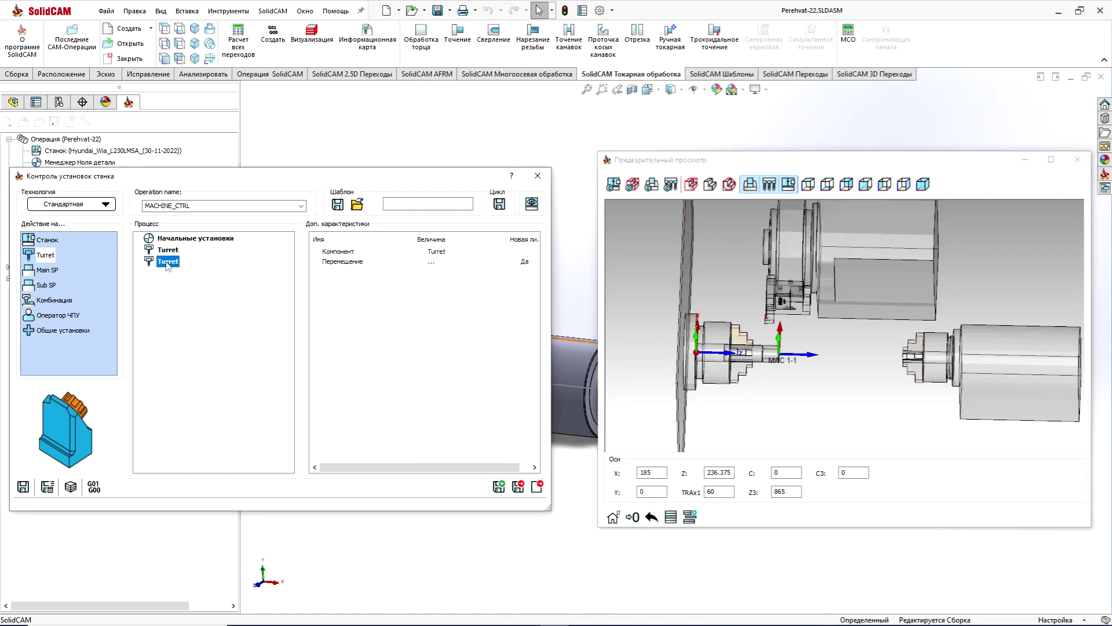
Reorient the preview and drag Main SP into the process tree as a new step
left_click(645, 436)
scroll(831, 363, "up", 1)
middle_click_drag(791, 386, 791, 358)
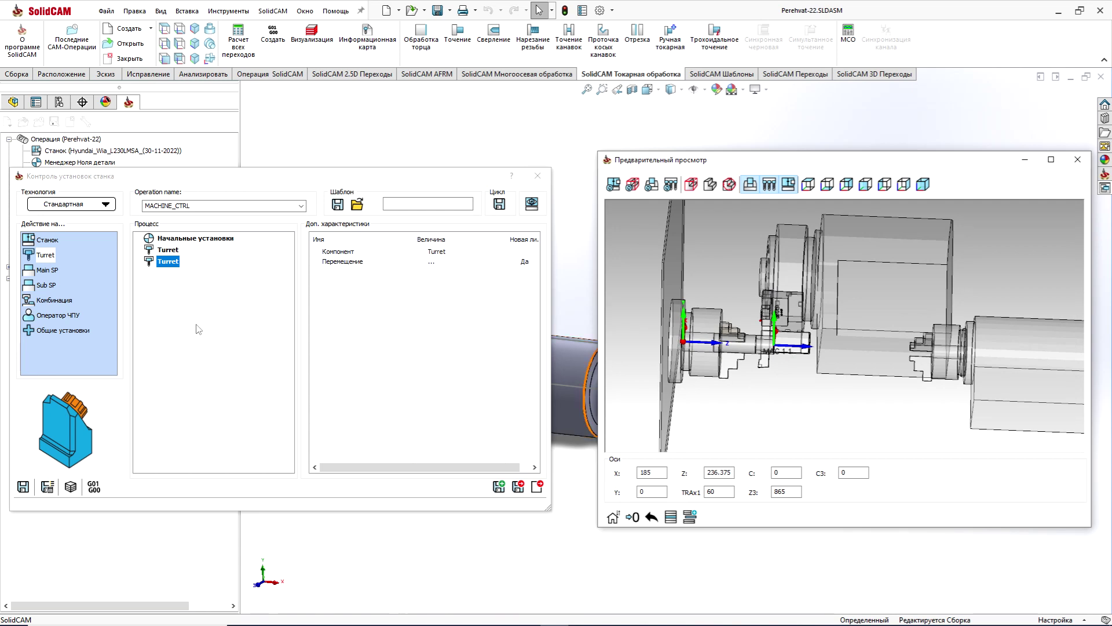
left_click(48, 271)
left_click_drag(49, 277, 177, 267)
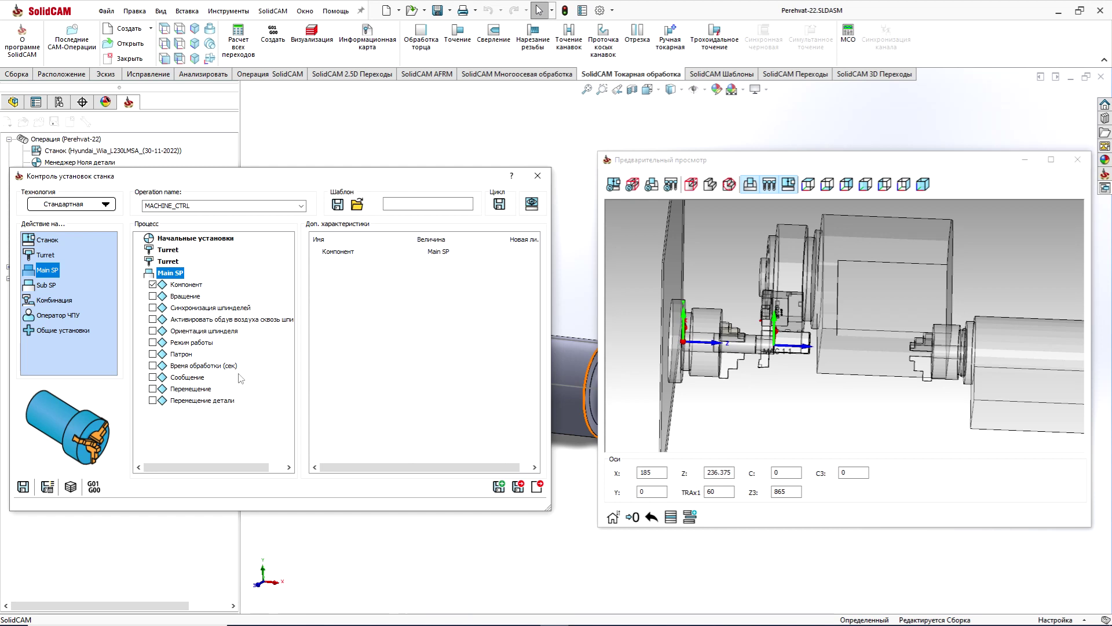
Enable Режим работы for Main SP and set it to Фрезерование
left_click(153, 342)
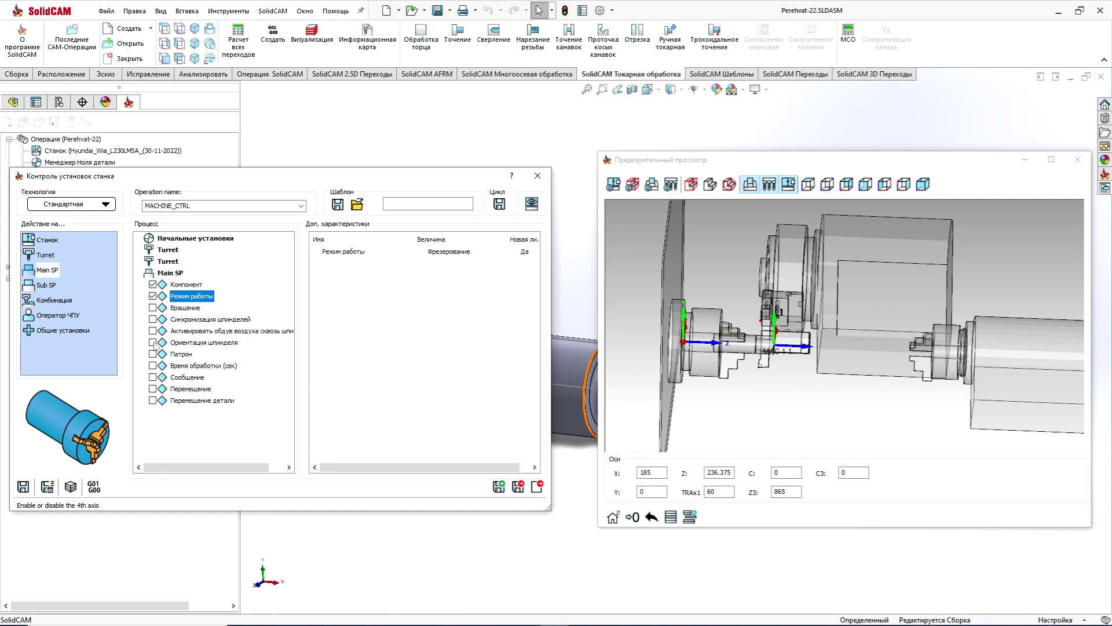
left_click(452, 252)
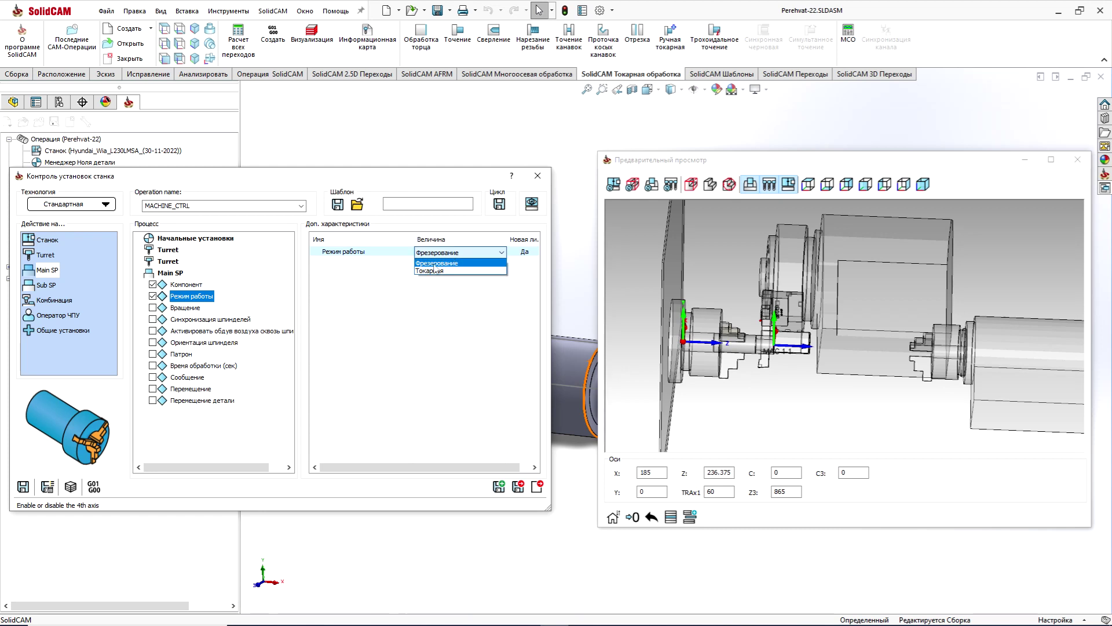
left_click(446, 262)
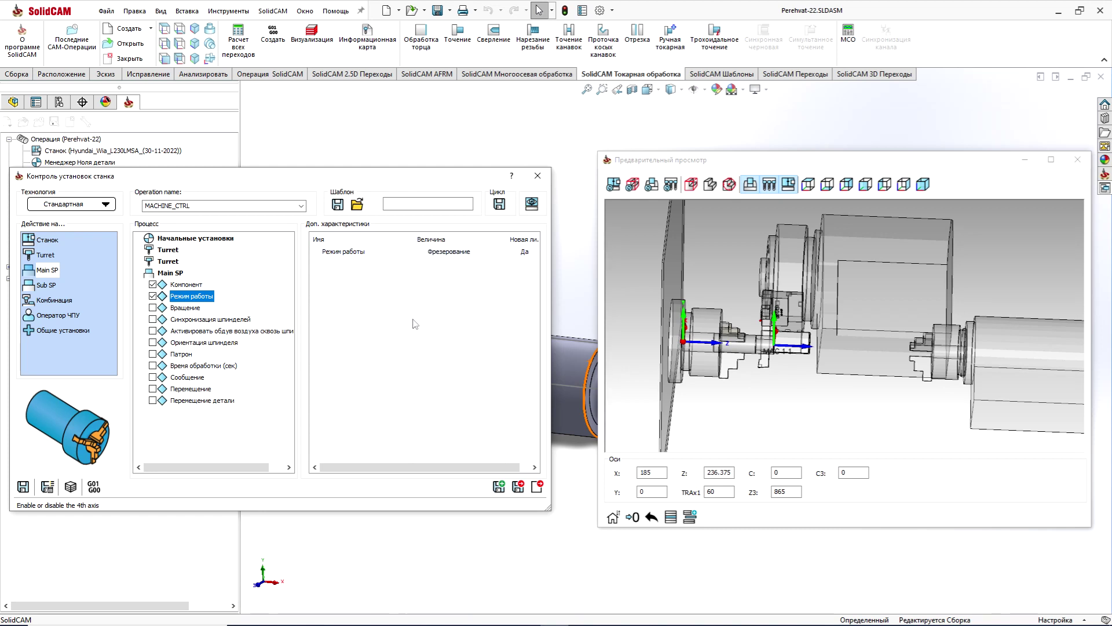
left_click_drag(833, 168, 803, 161)
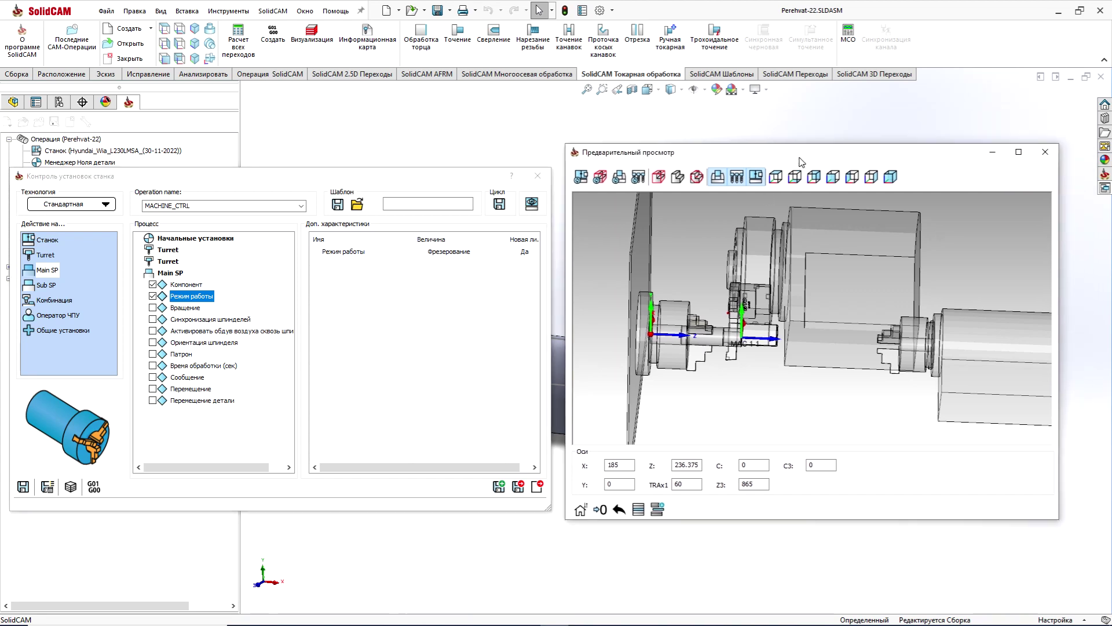
scroll(707, 297, "up", 1)
scroll(708, 298, "up", 1)
scroll(707, 298, "up", 1)
scroll(708, 297, "up", 1)
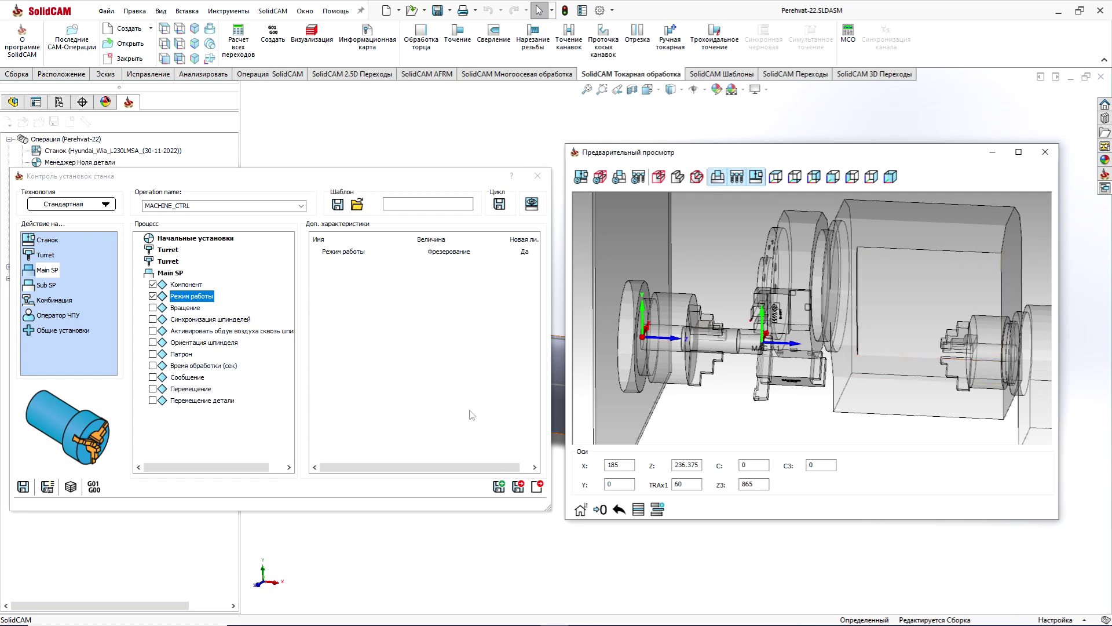
Replace Перемещение with Перемещение детали and set its C rotation to 0
left_click(153, 388)
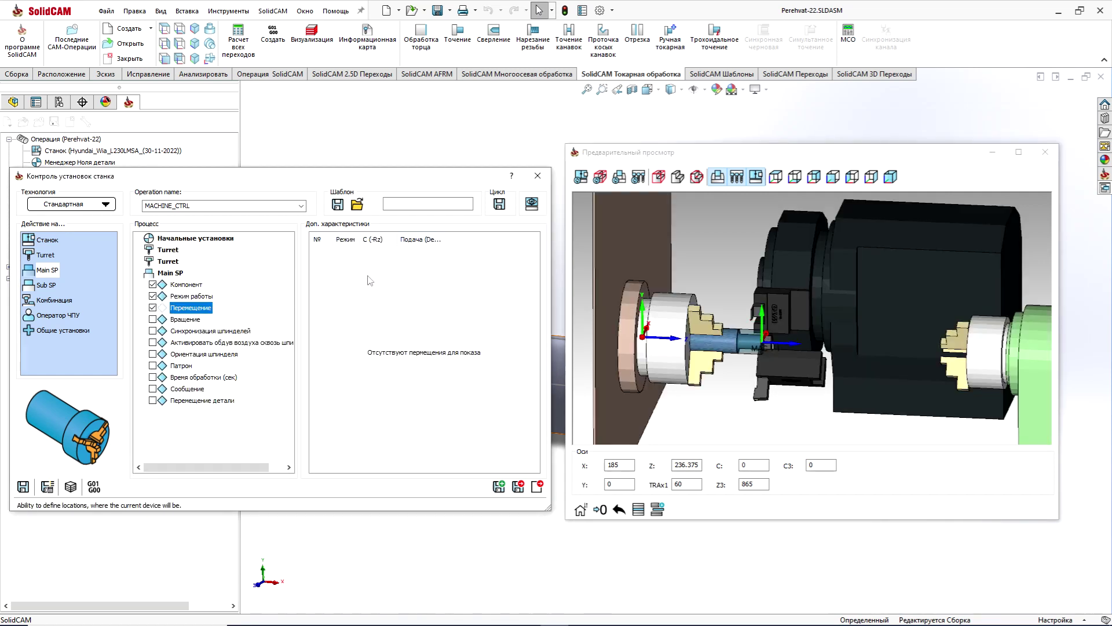
left_click(153, 316)
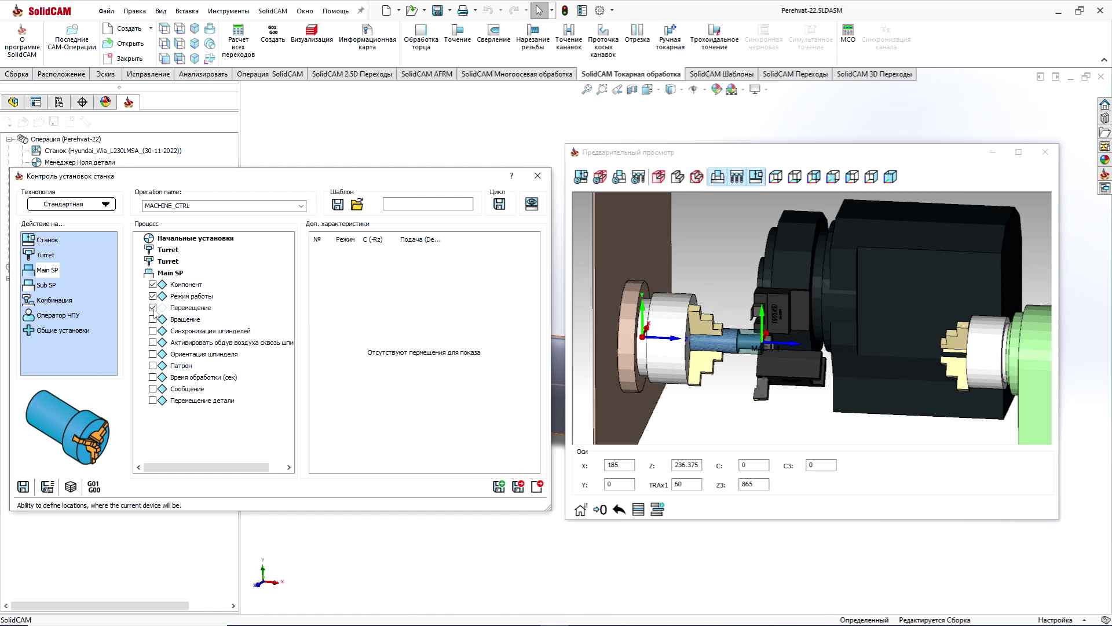
left_click(153, 308)
left_click(152, 400)
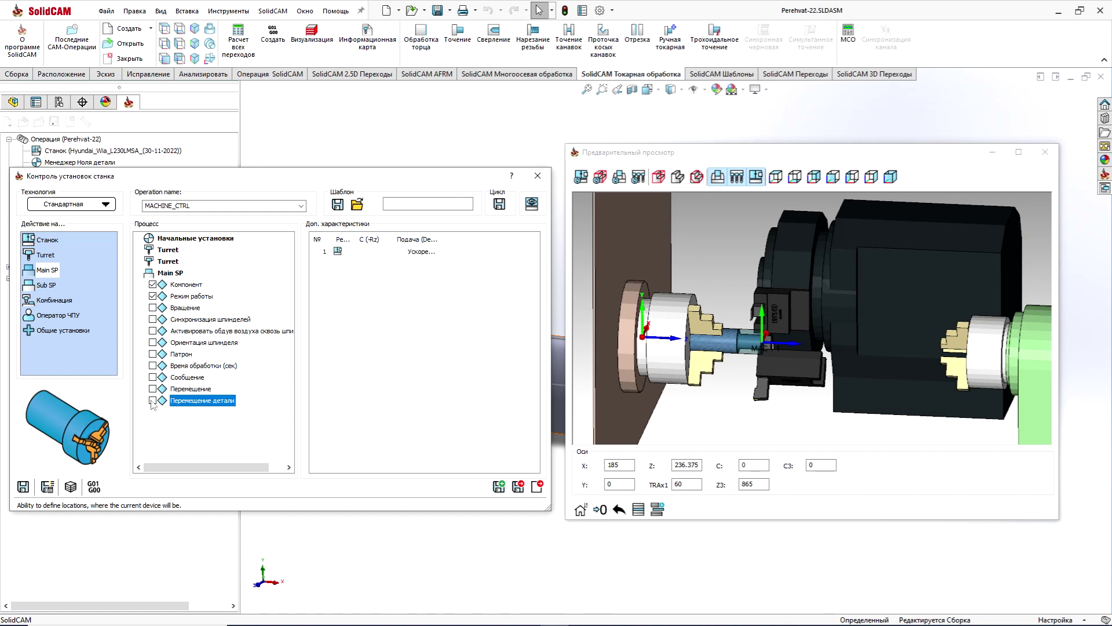
left_click(373, 252)
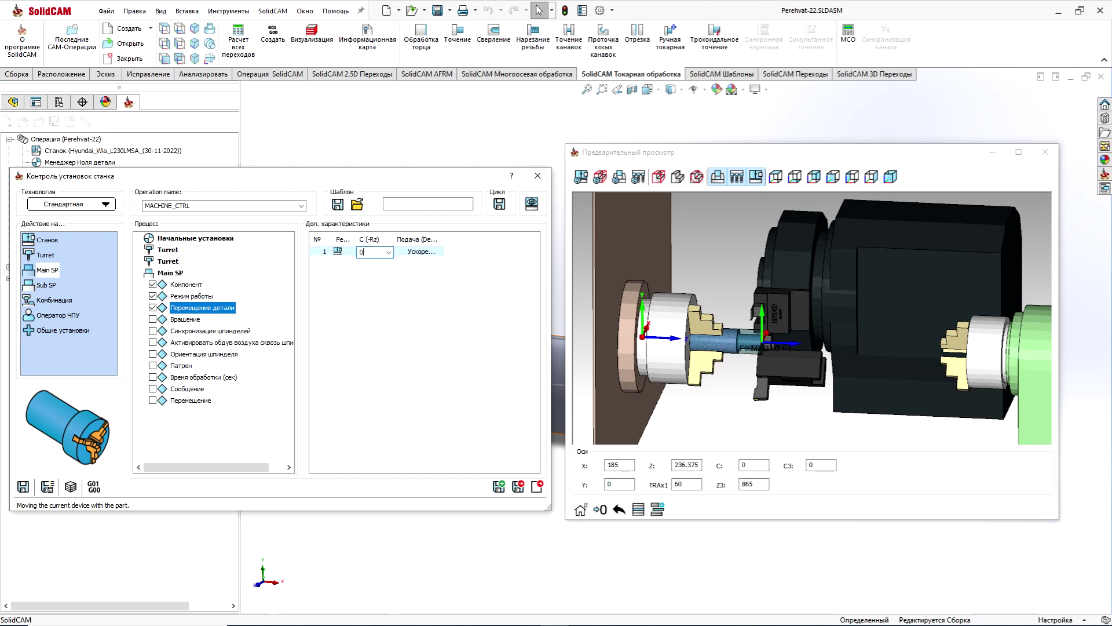
left_click(379, 283)
left_click(717, 362)
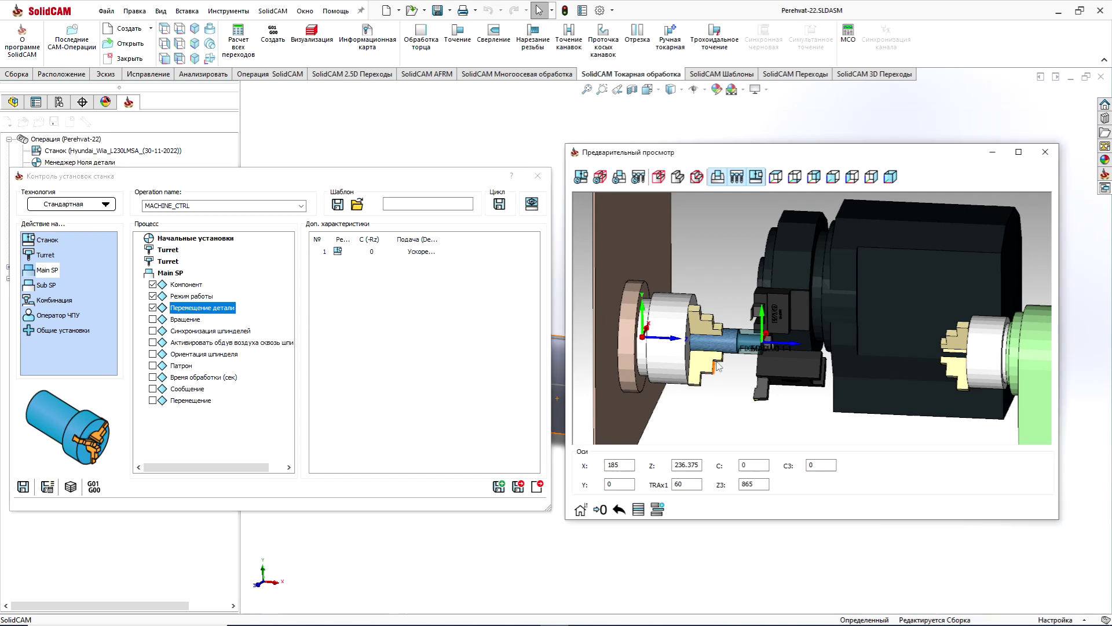
mouse_move(717, 366)
left_mouse_down()
mouse_move(790, 319)
mouse_move(718, 323)
mouse_move(720, 347)
left_mouse_up()
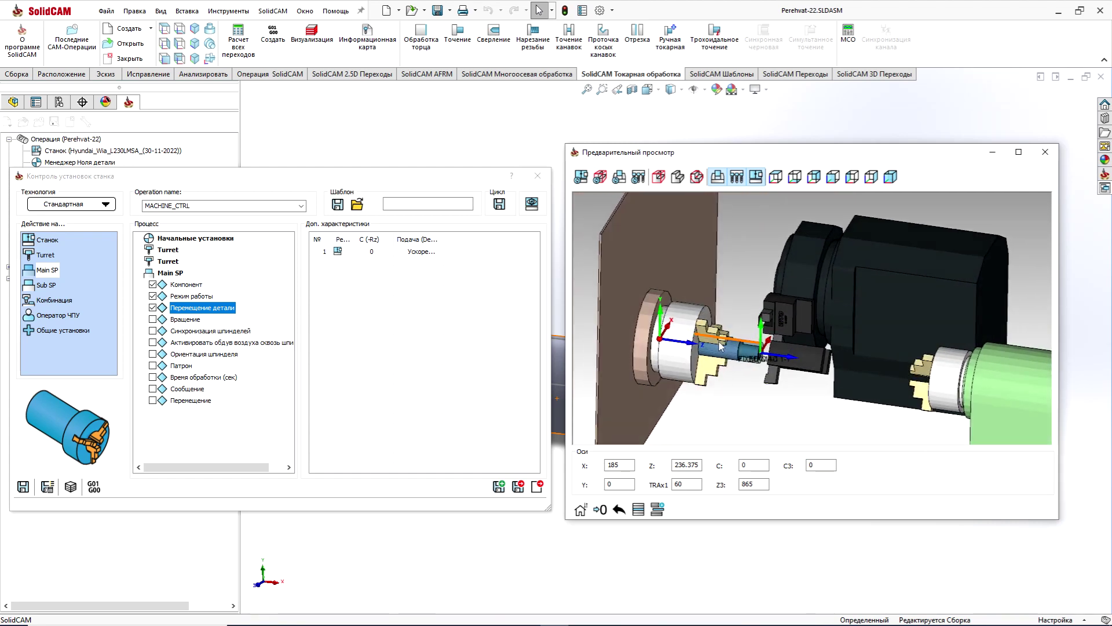
left_click(417, 343)
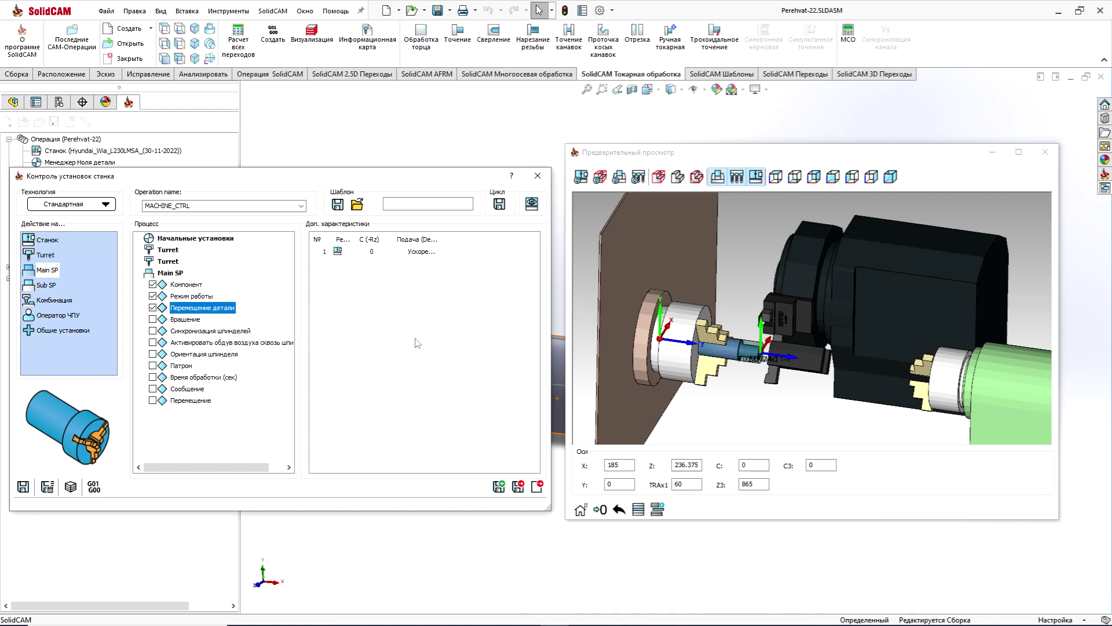
Add a Sub SP step with Режим работы and Перемещение enabled
left_click(44, 288)
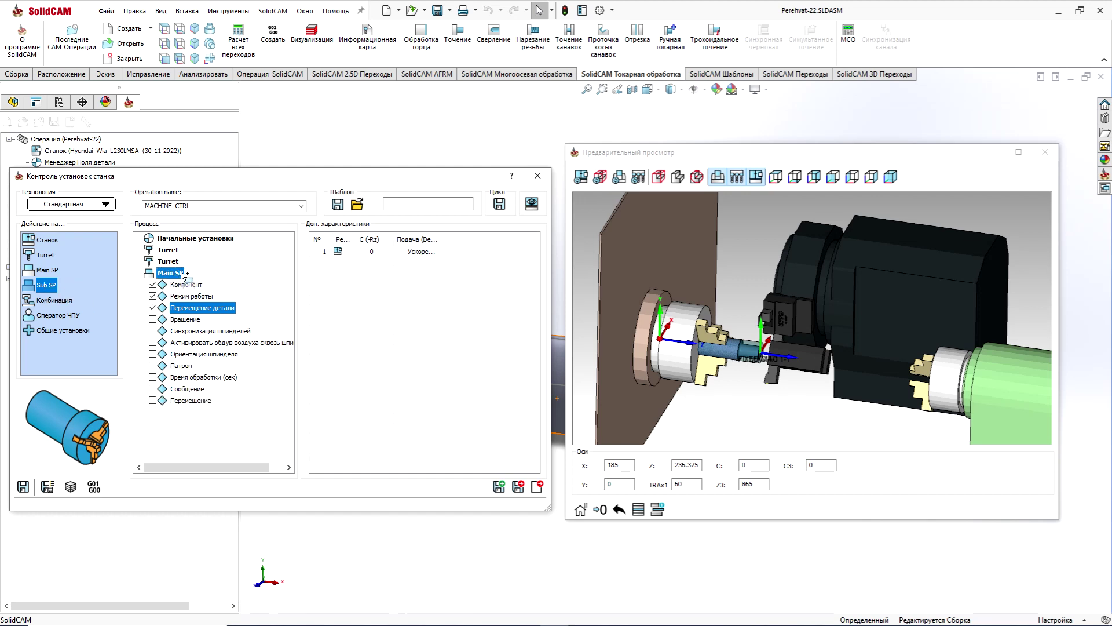
left_click_drag(44, 290, 183, 277)
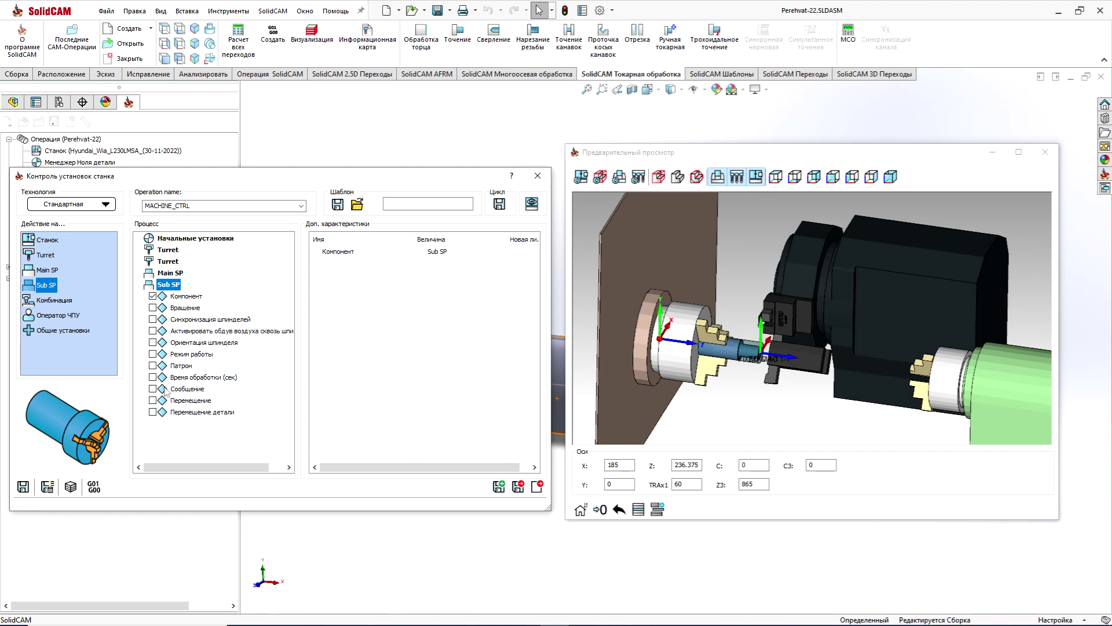
left_click(153, 354)
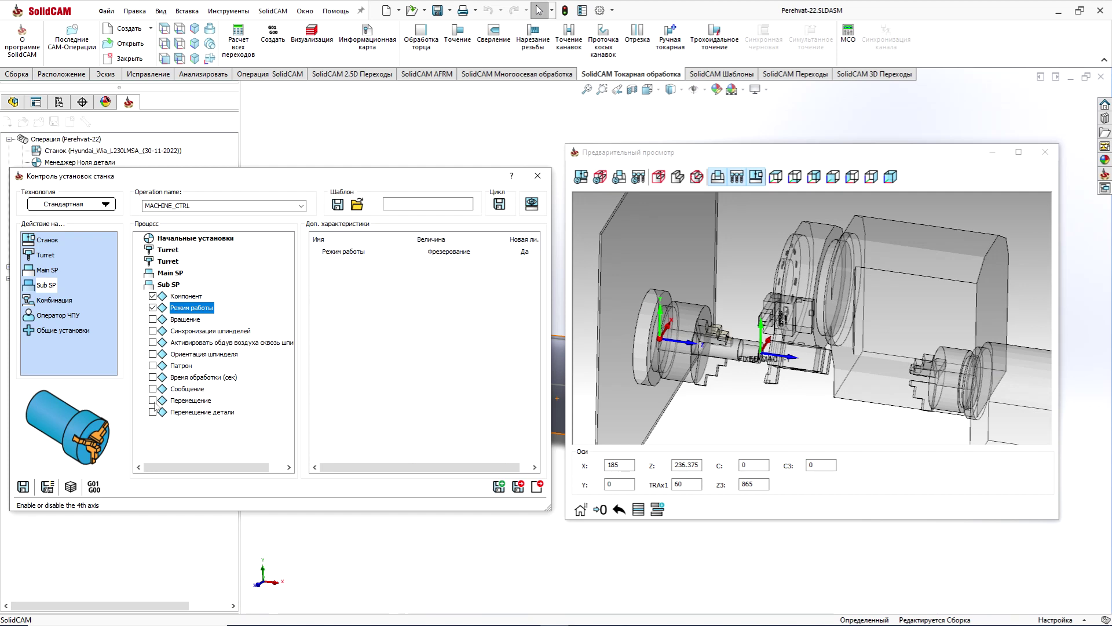
left_click(154, 402)
Set the sub-spindle movement's C3 (-Rz) rotation to 90
left_click(418, 252)
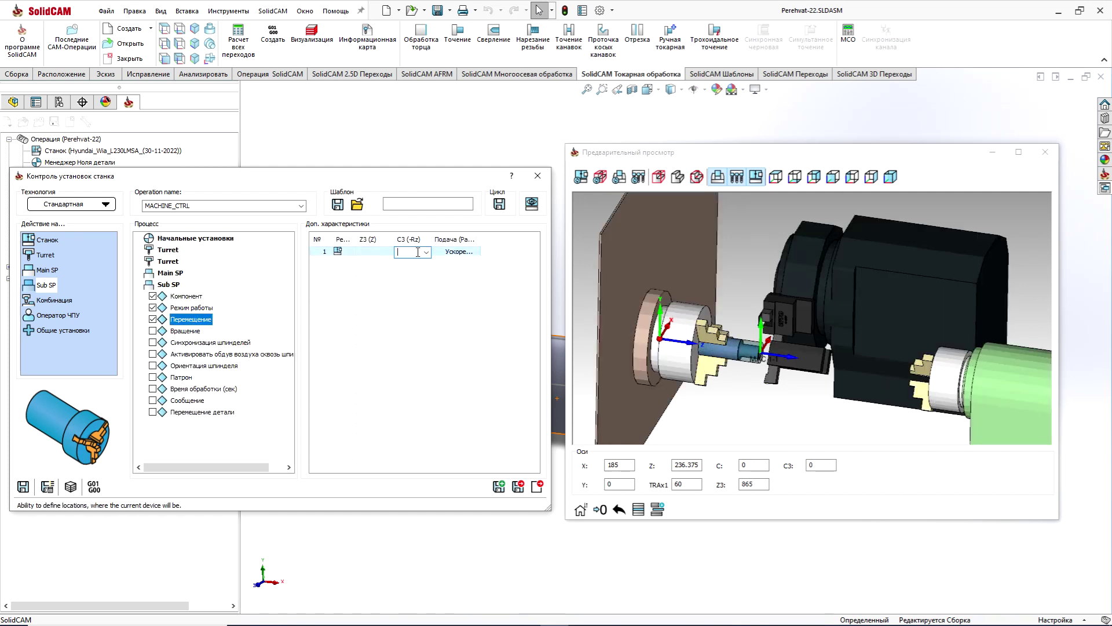
type("0")
left_click(414, 281)
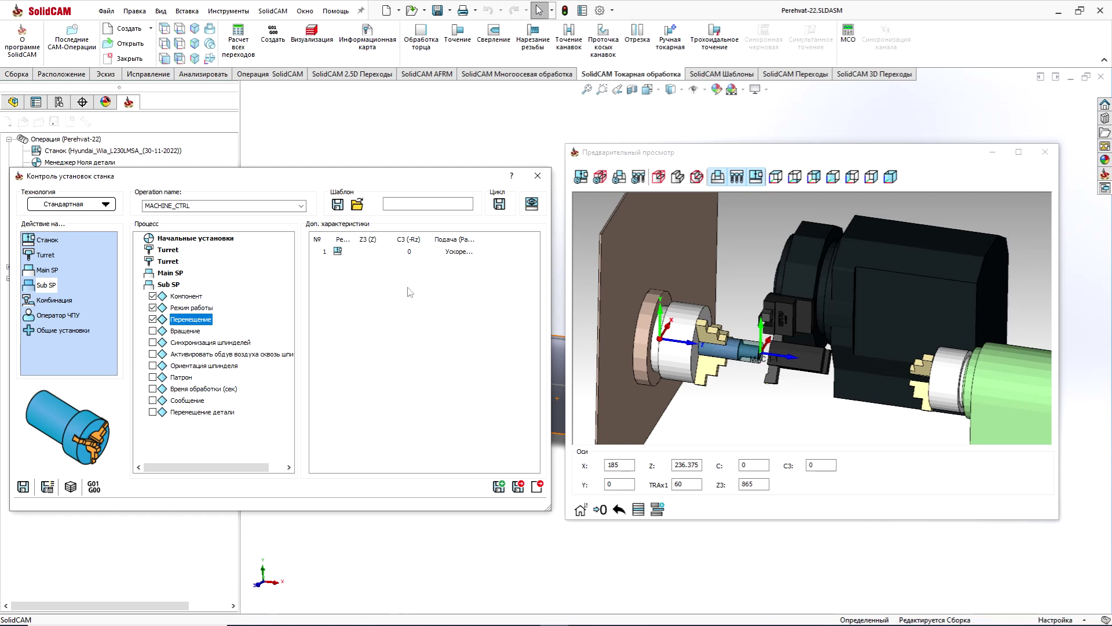
left_click(412, 251)
type("90")
key("Return")
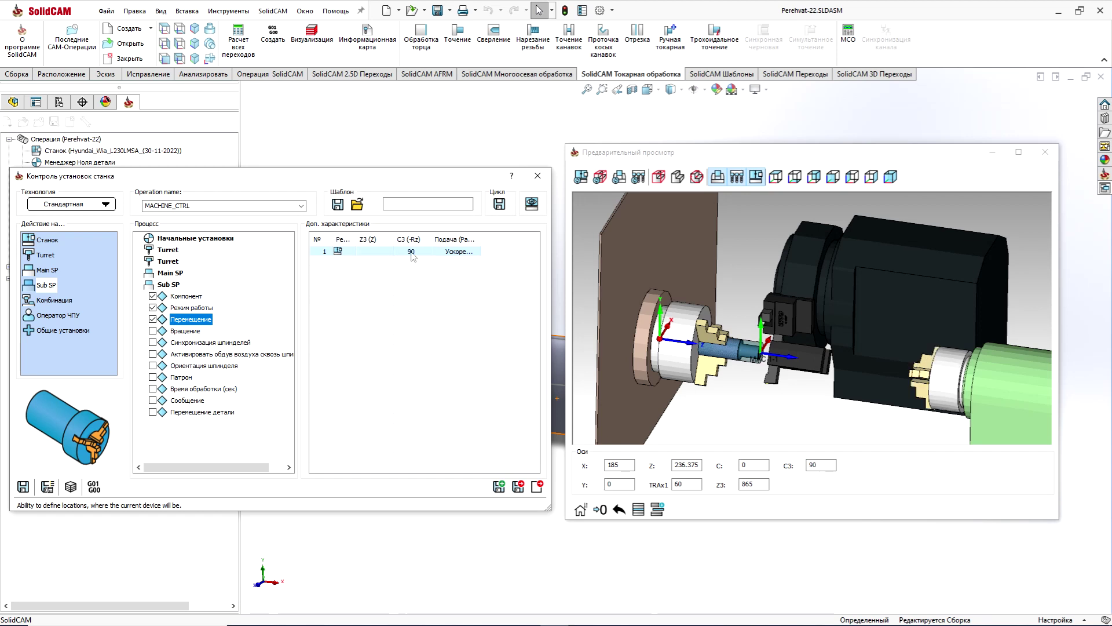
Check the 90° C3 rotation in the preview and collapse the Sub SP step
left_click(813, 463)
scroll(871, 349, "up", 1)
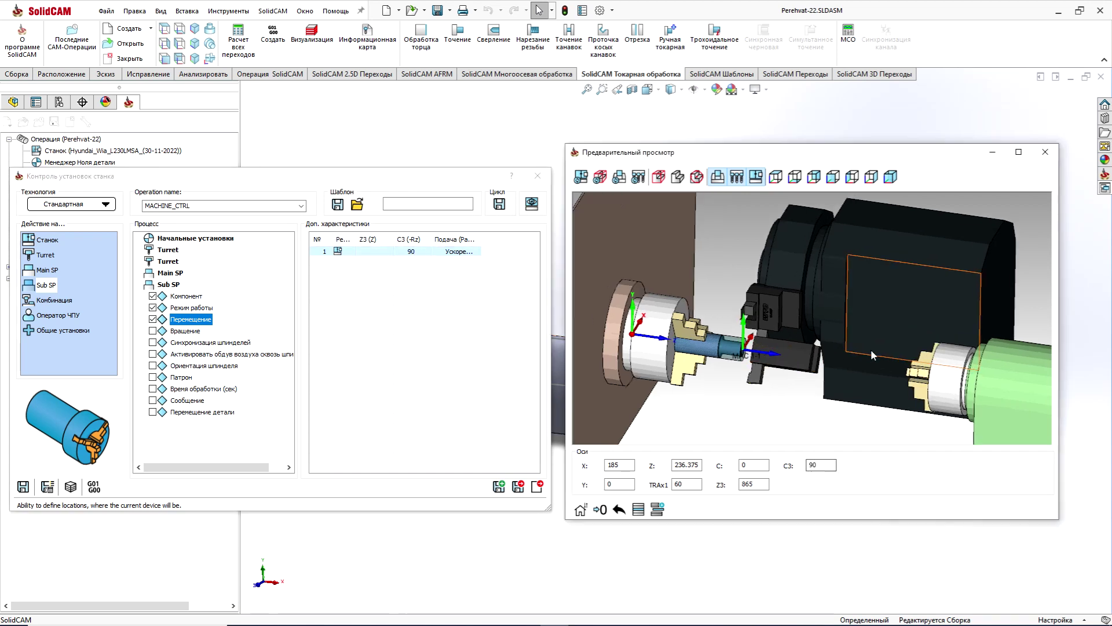
scroll(840, 359, "up", 1)
scroll(811, 365, "up", 1)
scroll(783, 369, "up", 1)
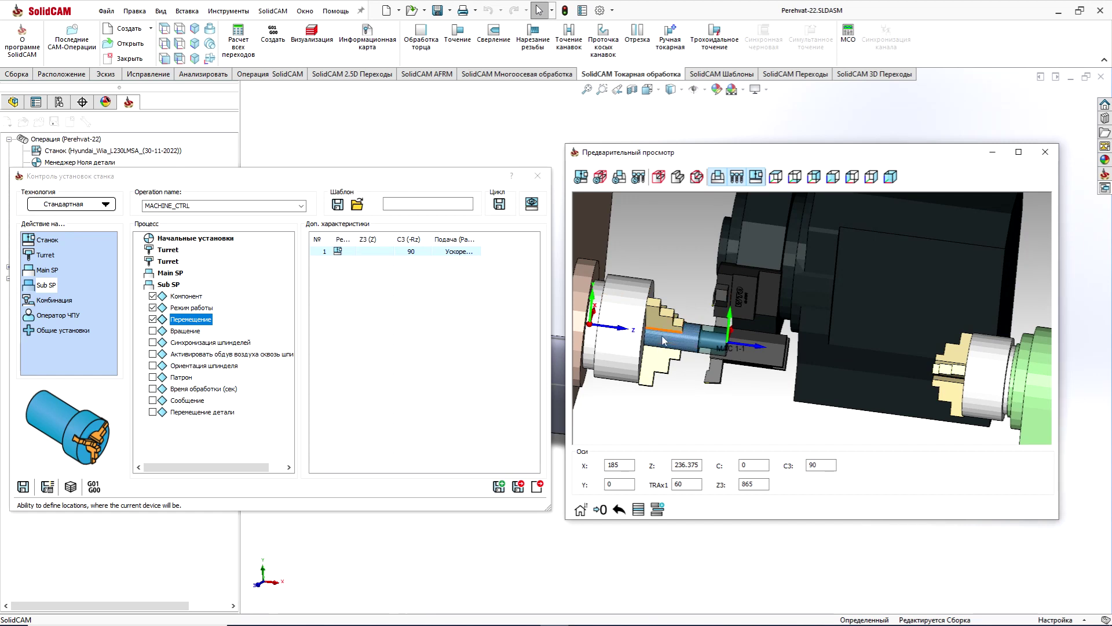
mouse_move(663, 341)
middle_mouse_down()
mouse_move(637, 363)
mouse_move(841, 318)
mouse_move(804, 325)
middle_mouse_up()
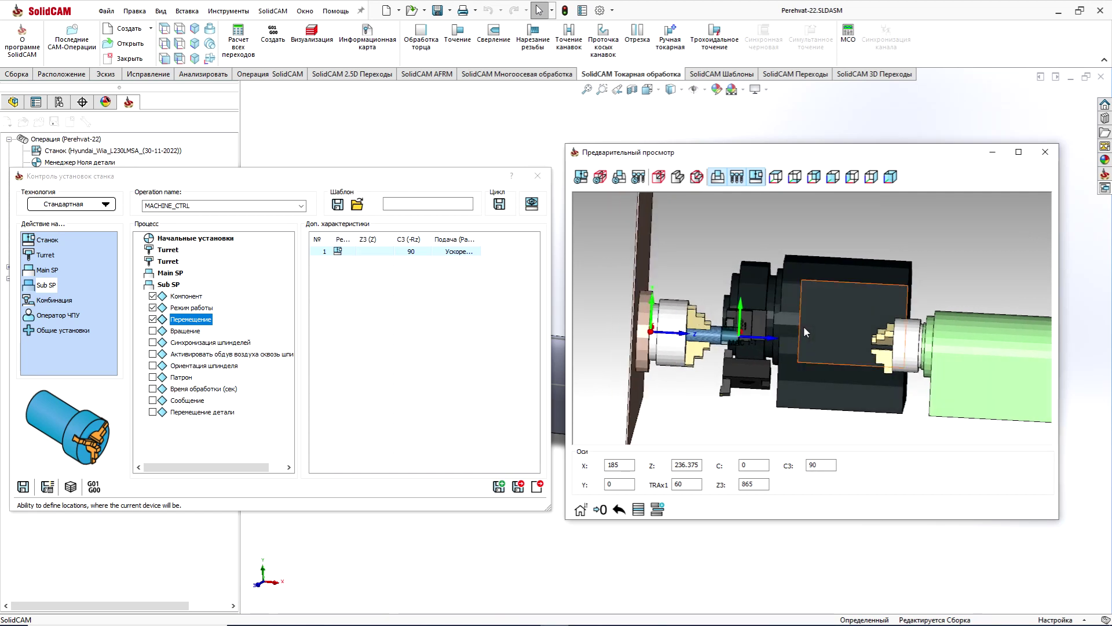
double_click(174, 286)
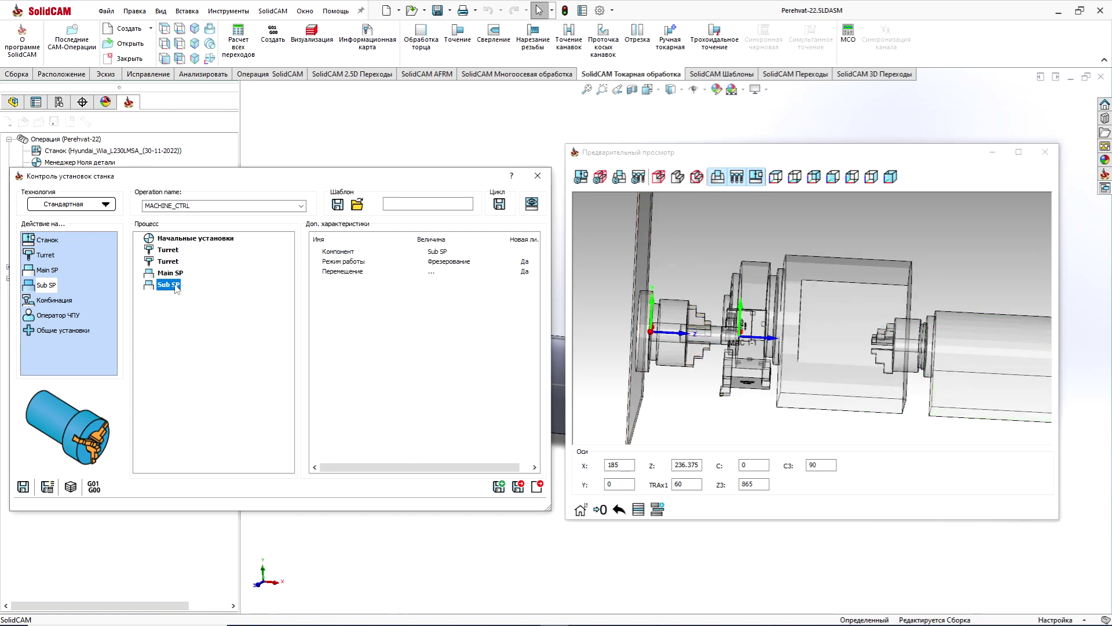
Add a Main SP step with spindle synchronization on, then pick Sub SP to insert after it
left_click_drag(42, 270, 177, 297)
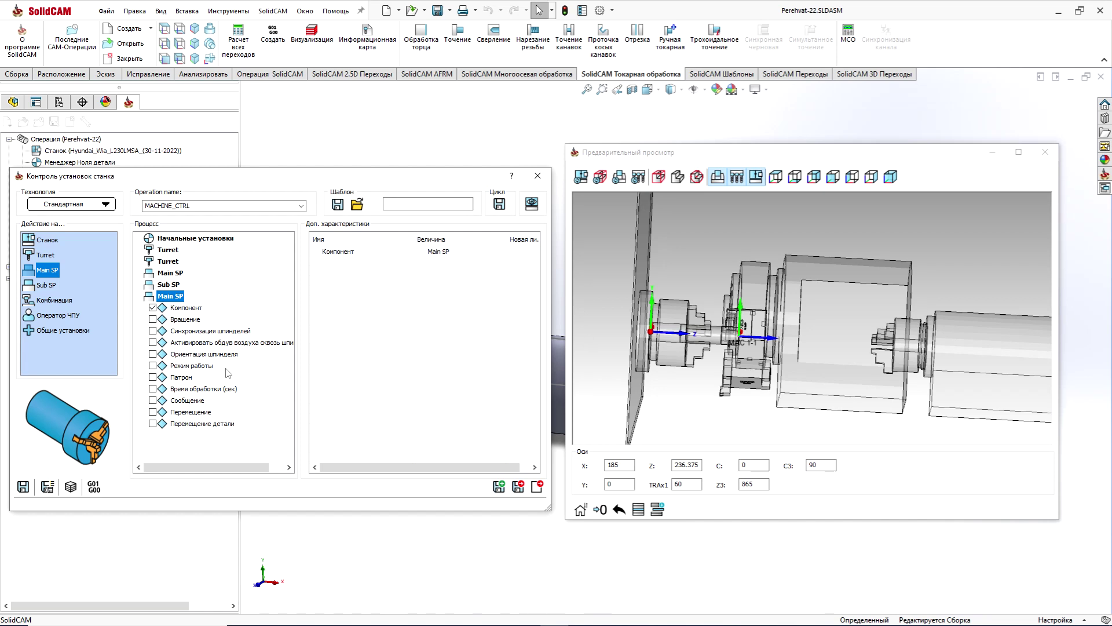
left_click(153, 331)
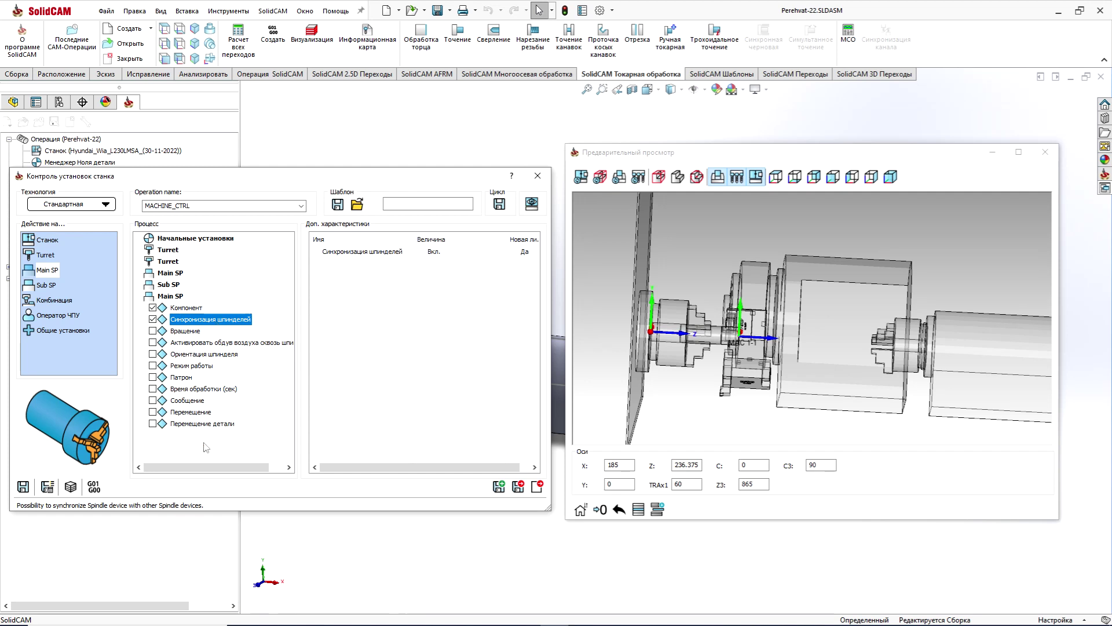
left_click(44, 286)
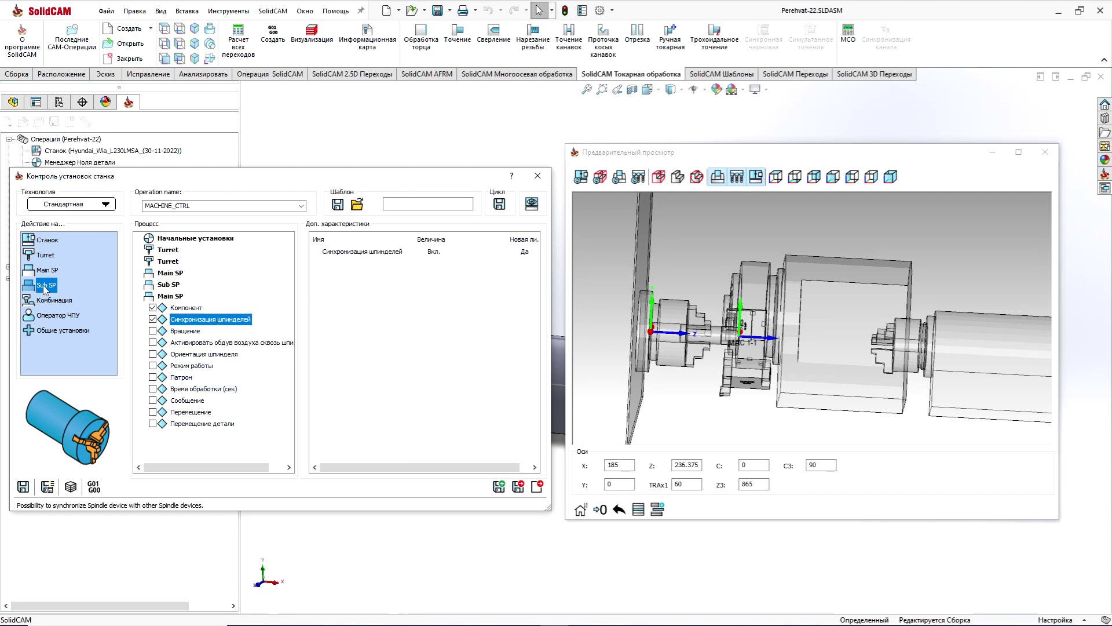
left_click(177, 298)
Insert a Sub SP step after Main SP with its Патрон set to Открыть
left_click_drag(177, 300, 177, 300)
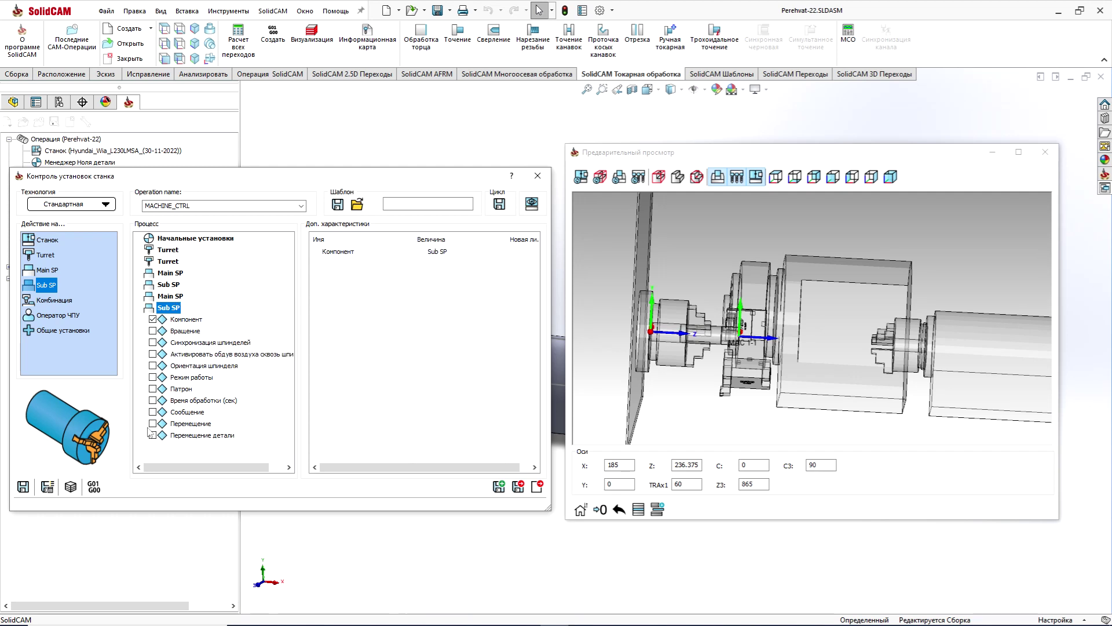
left_click(153, 389)
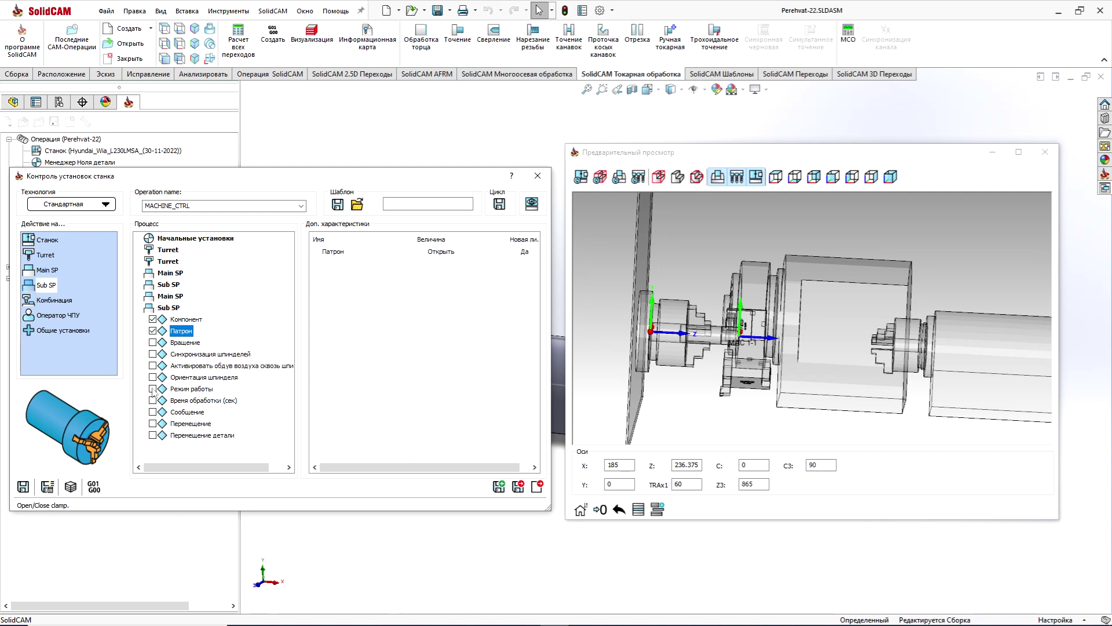
left_click(453, 255)
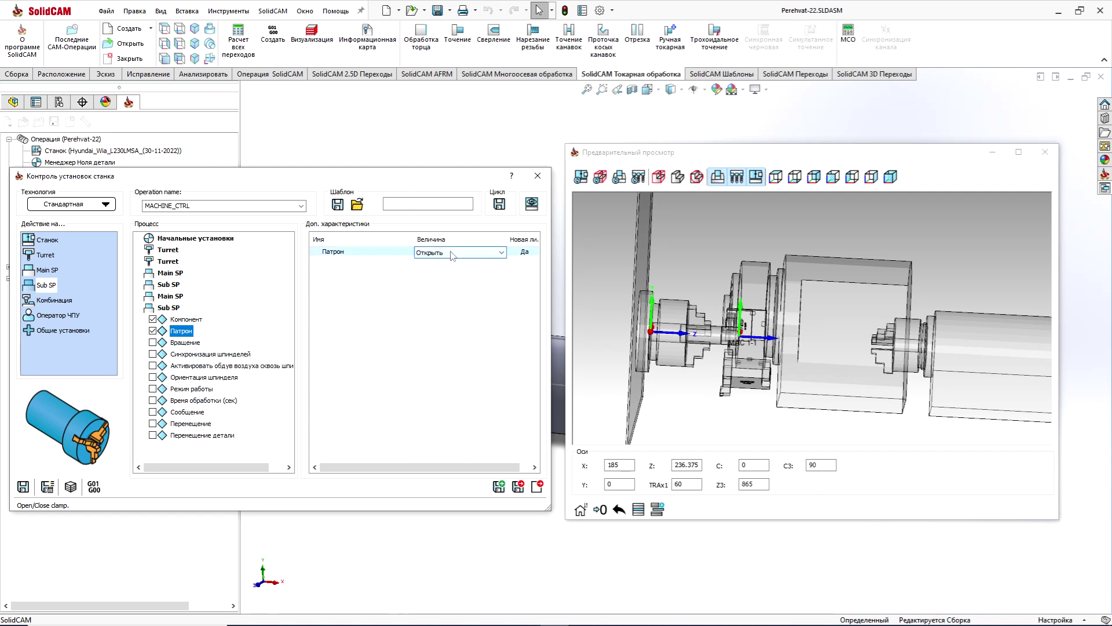
left_click(452, 255)
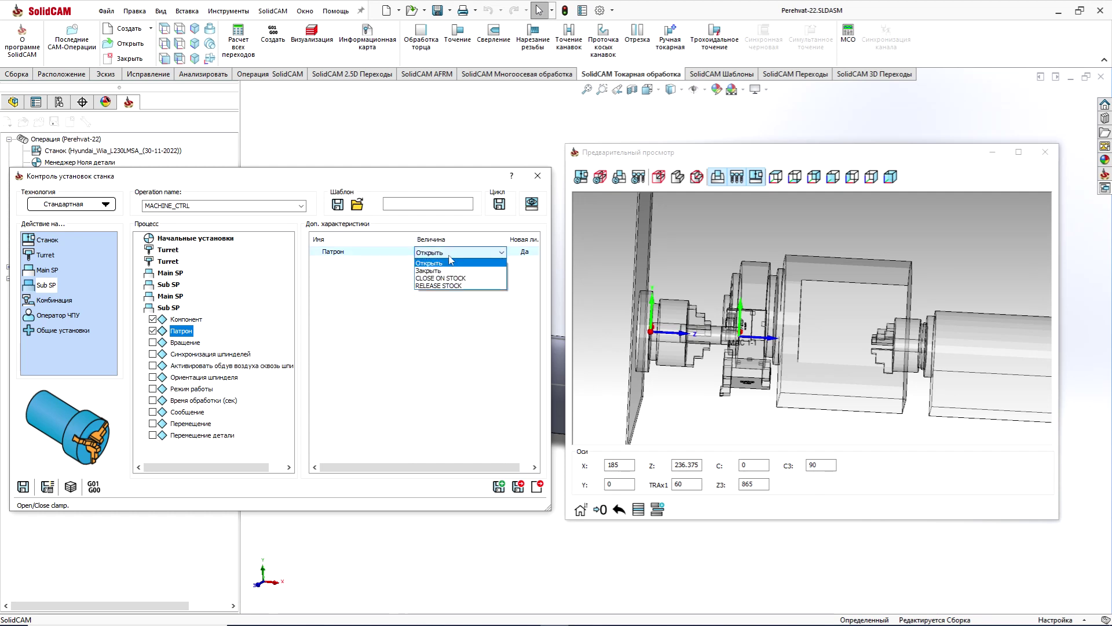
left_click(451, 259)
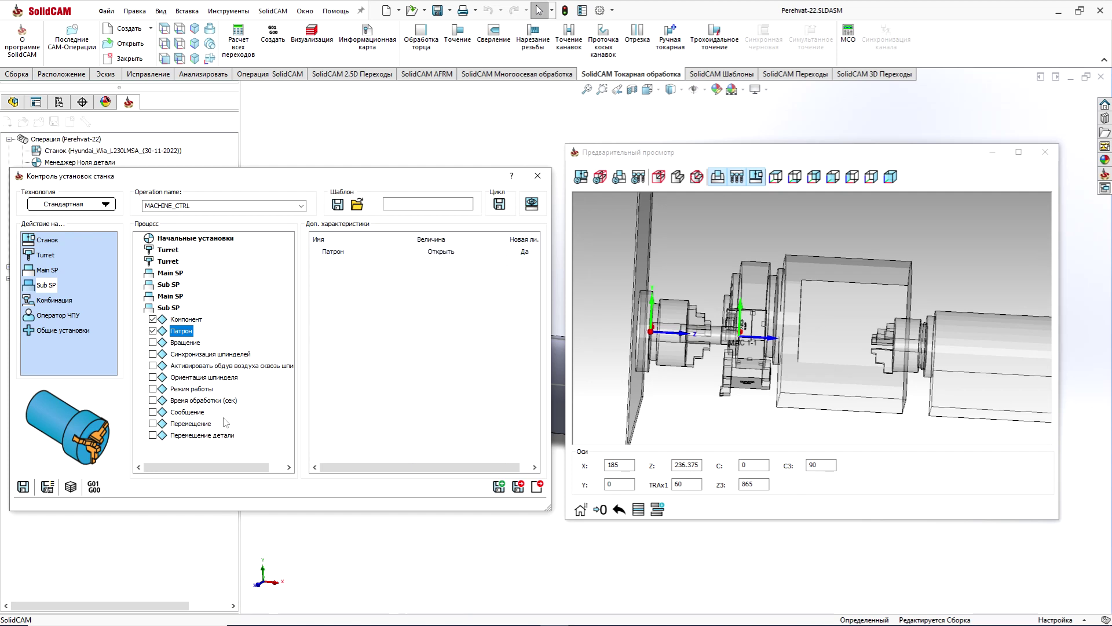
Enable Перемещение for the Sub SP step and set the preview Z3 position to 500
left_click(153, 424)
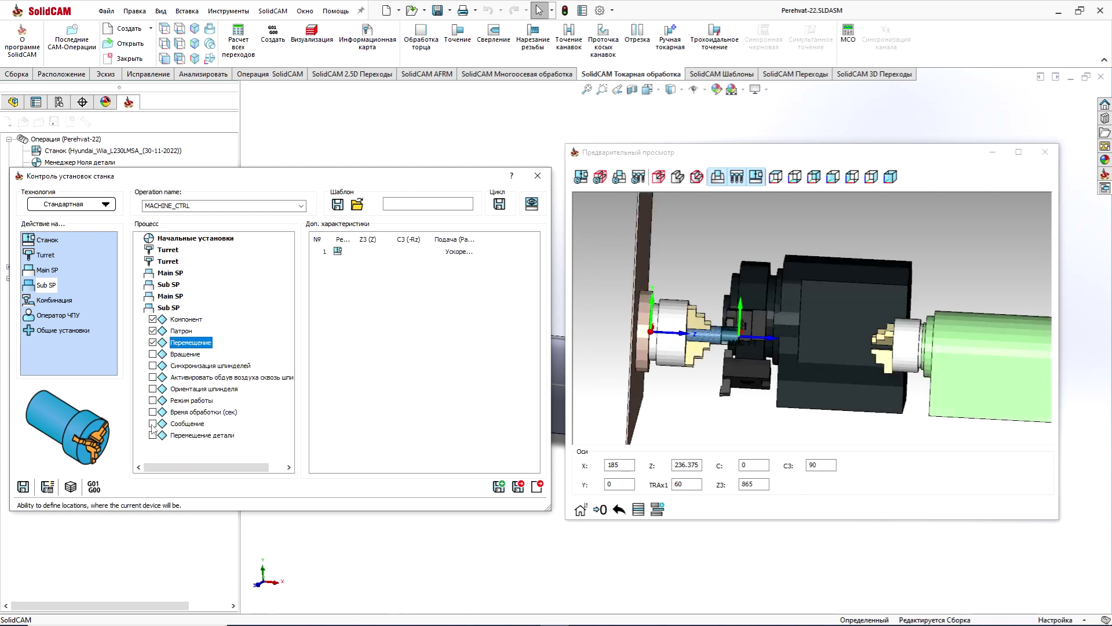
left_click(765, 486)
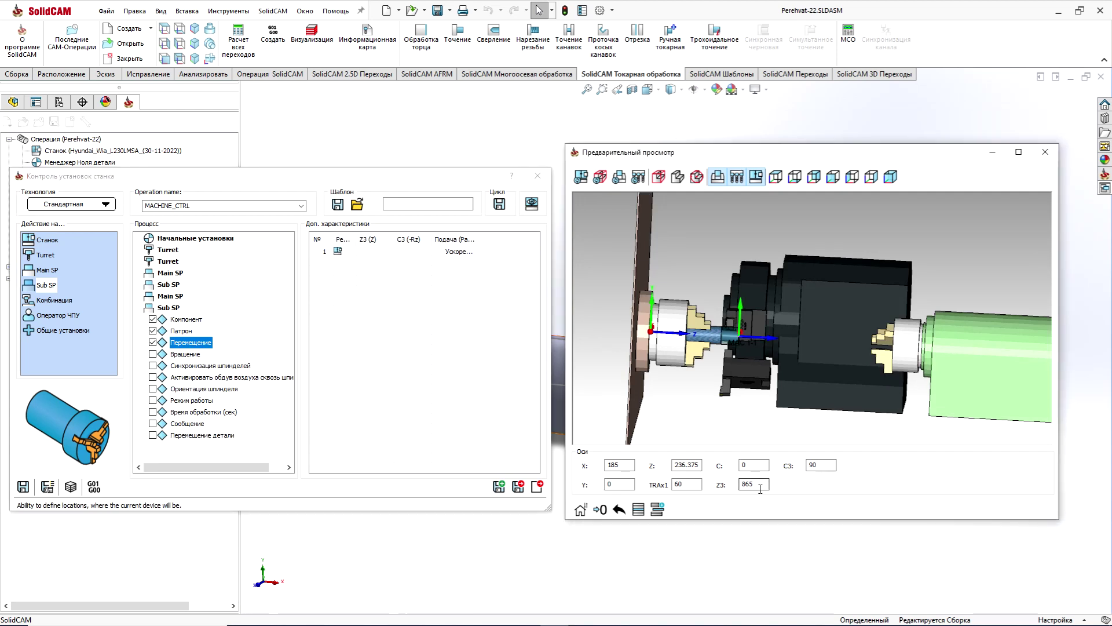
key("Return")
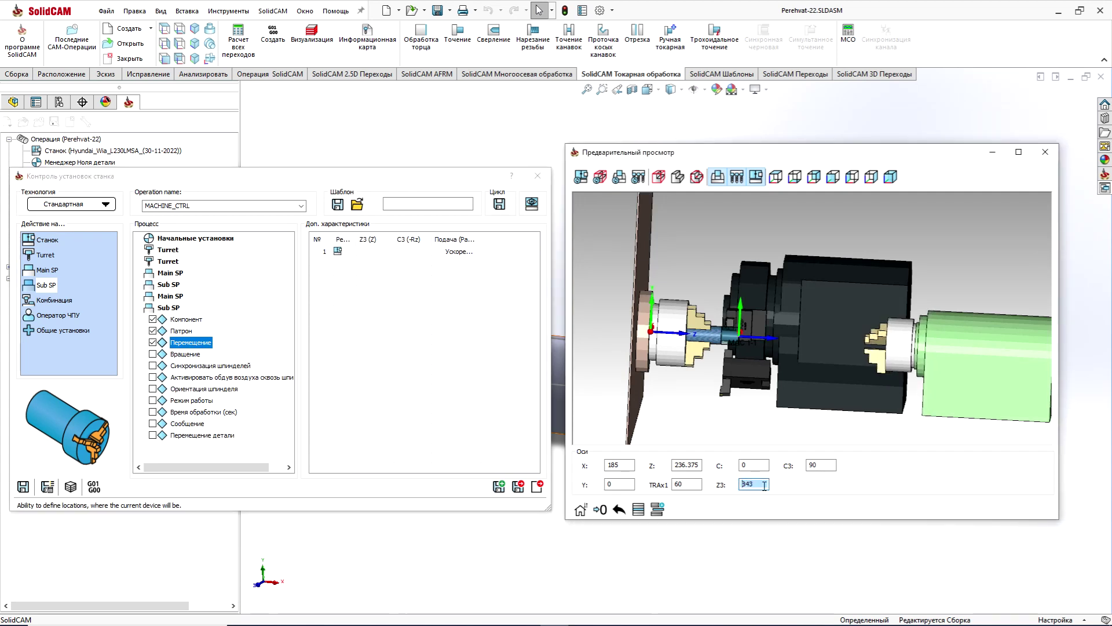
type("500")
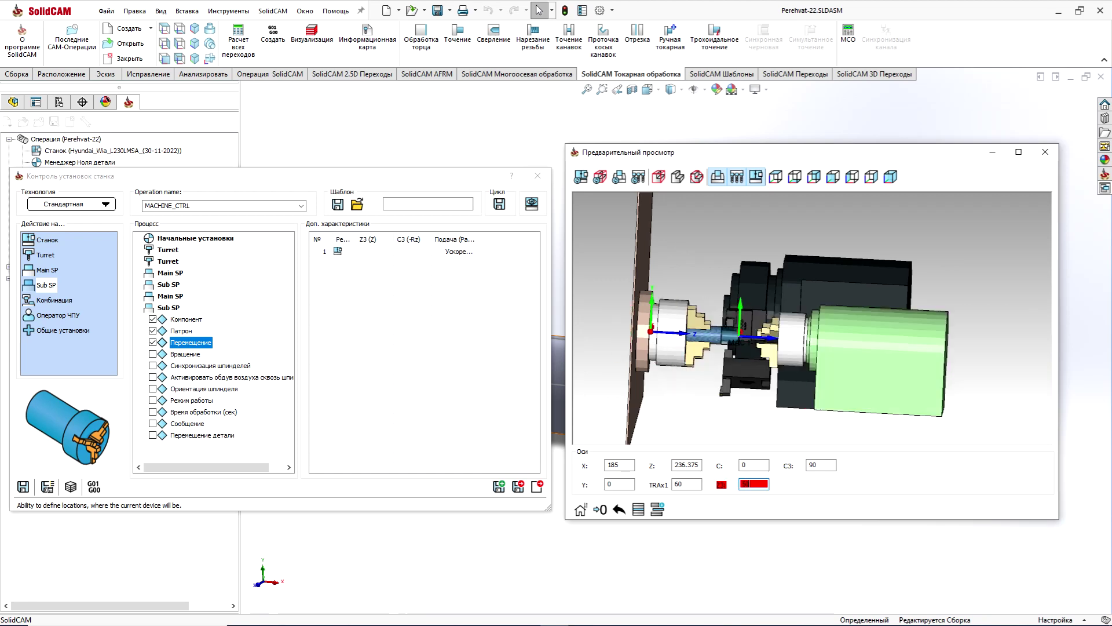
key("Return")
Fine-tune the Z3 position in the preview while inspecting the chuck gap
scroll(827, 321, "up", 2)
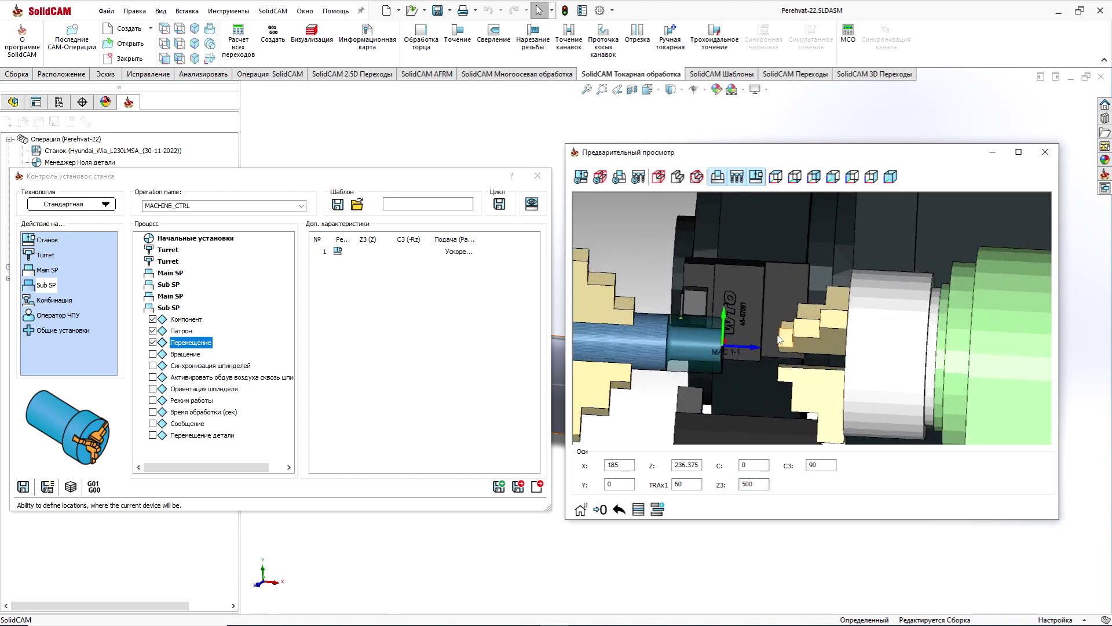
scroll(753, 348, "up", 2)
scroll(739, 357, "up", 2)
scroll(739, 357, "down", 2)
scroll(742, 356, "down", 2)
scroll(742, 357, "down", 2)
scroll(813, 354, "up", 2)
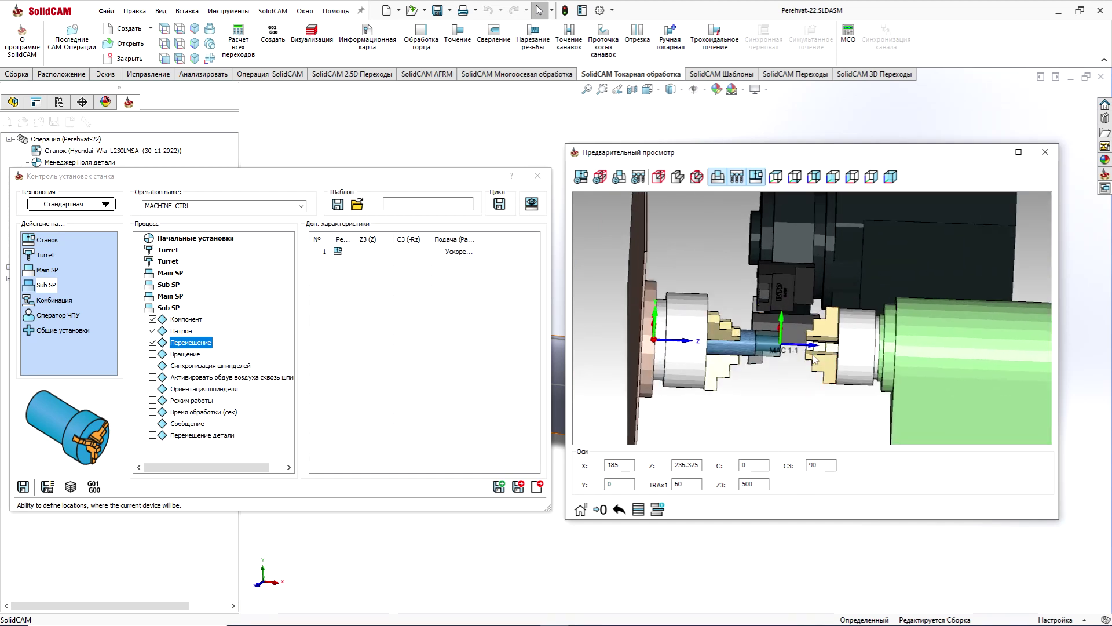
scroll(813, 354, "up", 2)
scroll(813, 353, "up", 2)
scroll(762, 484, "down", 7)
scroll(762, 484, "down", 7)
scroll(762, 484, "down", 7)
scroll(762, 484, "down", 8)
scroll(763, 484, "down", 5)
scroll(763, 484, "down", 5)
scroll(762, 484, "down", 5)
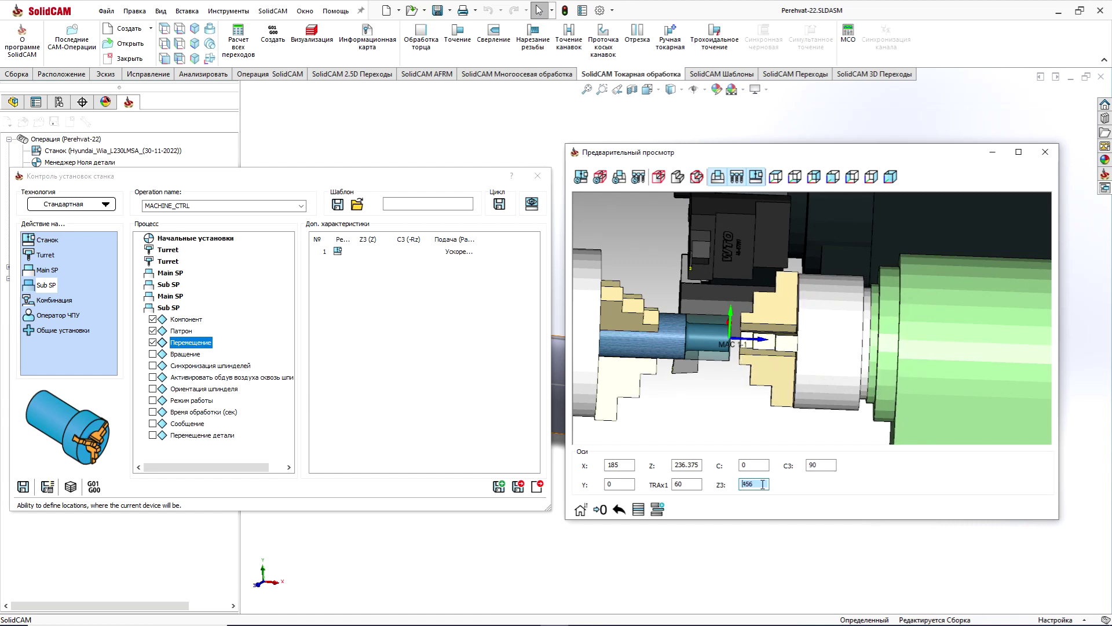
scroll(763, 484, "up", 3)
scroll(762, 485, "down", 1)
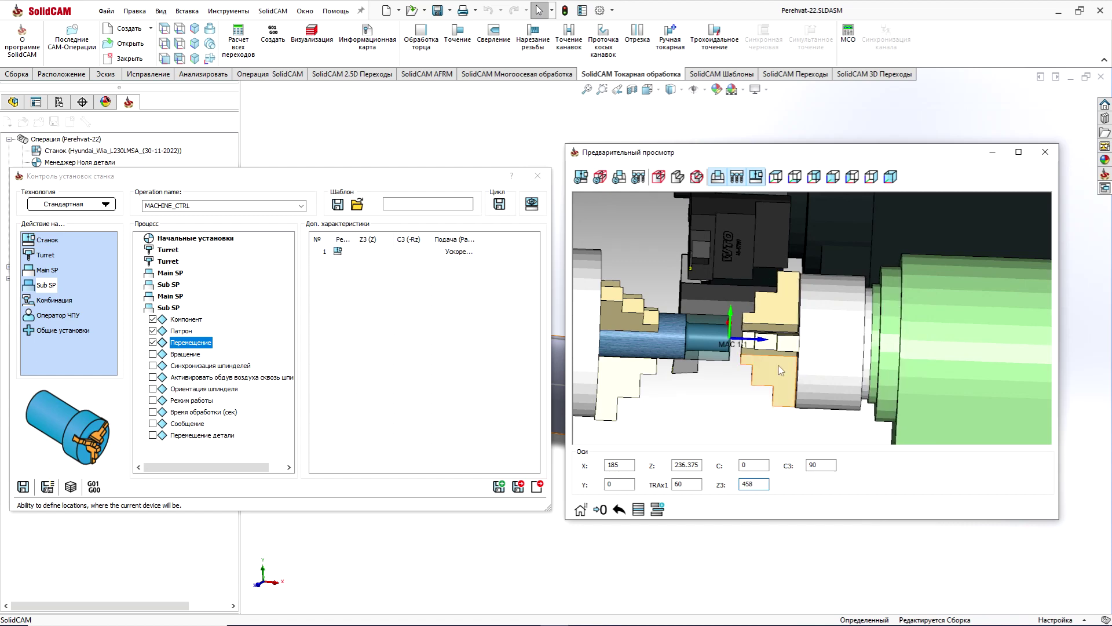
scroll(764, 348, "up", 2)
mouse_move(764, 348)
middle_mouse_down()
mouse_move(770, 298)
mouse_move(763, 315)
middle_mouse_up()
double_click(763, 485)
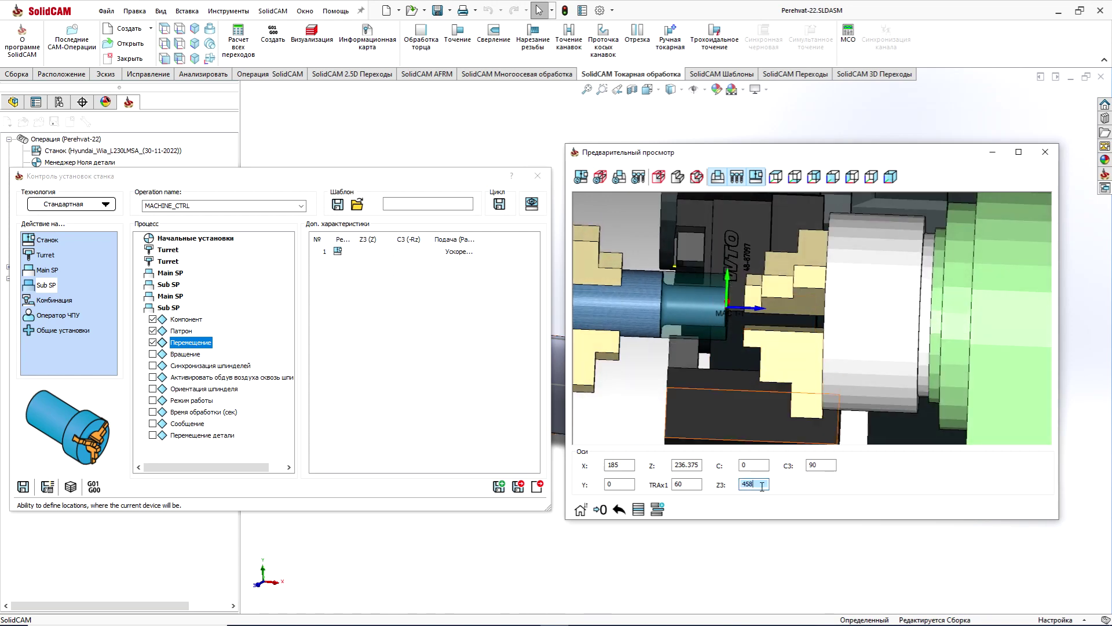
scroll(763, 486, "down", 1)
scroll(762, 485, "down", 1)
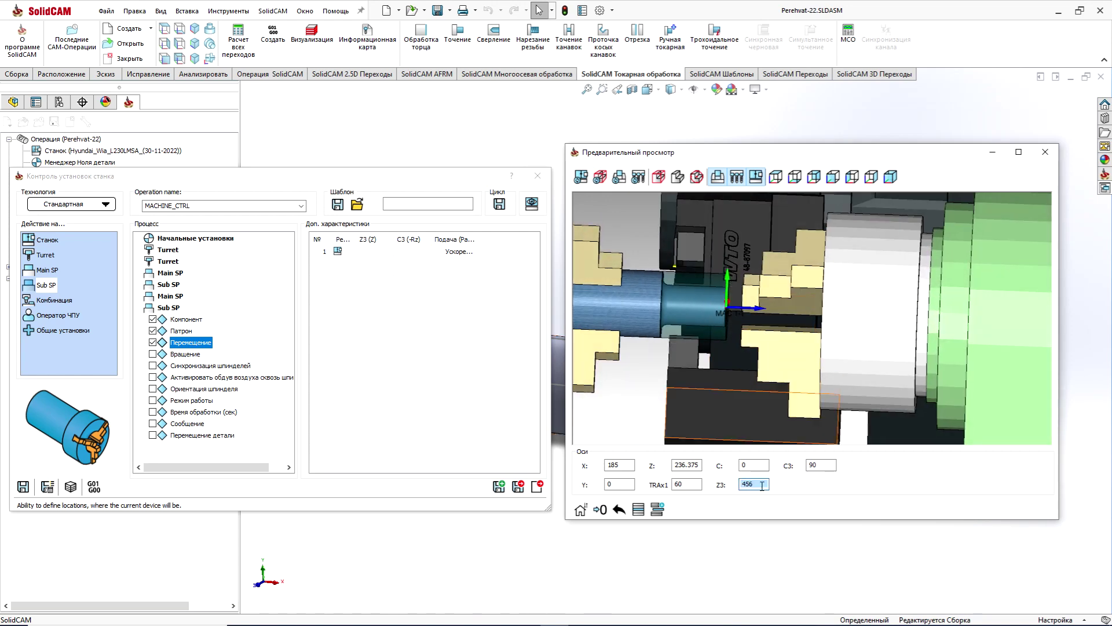
scroll(762, 485, "down", 1)
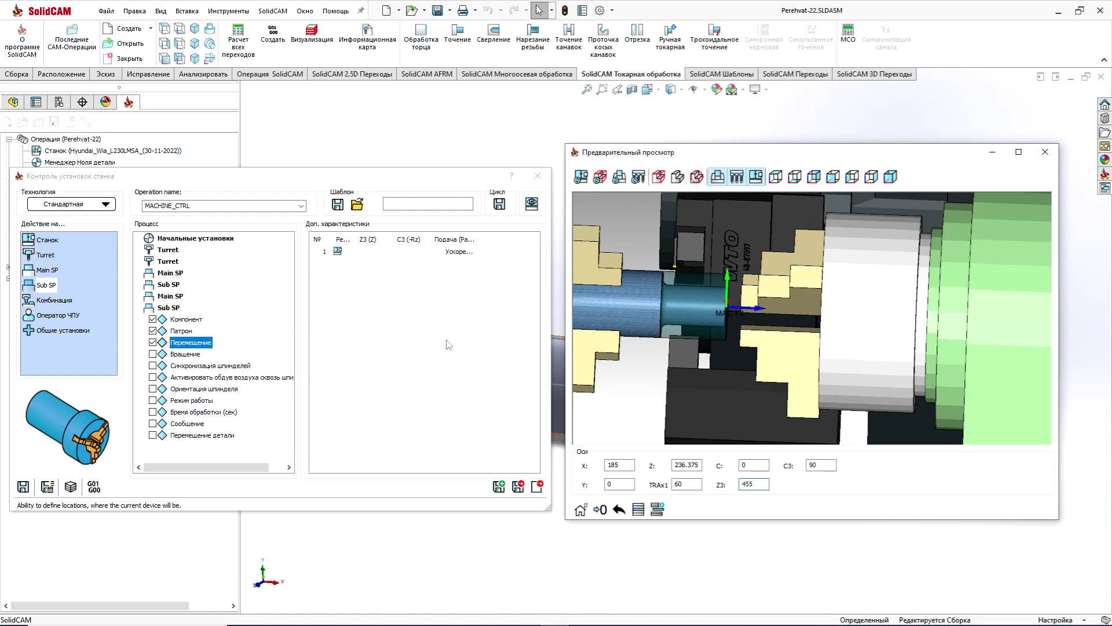
Enter Z3 455 in movement row 1 and add a second position row
left_click(382, 252)
type("455")
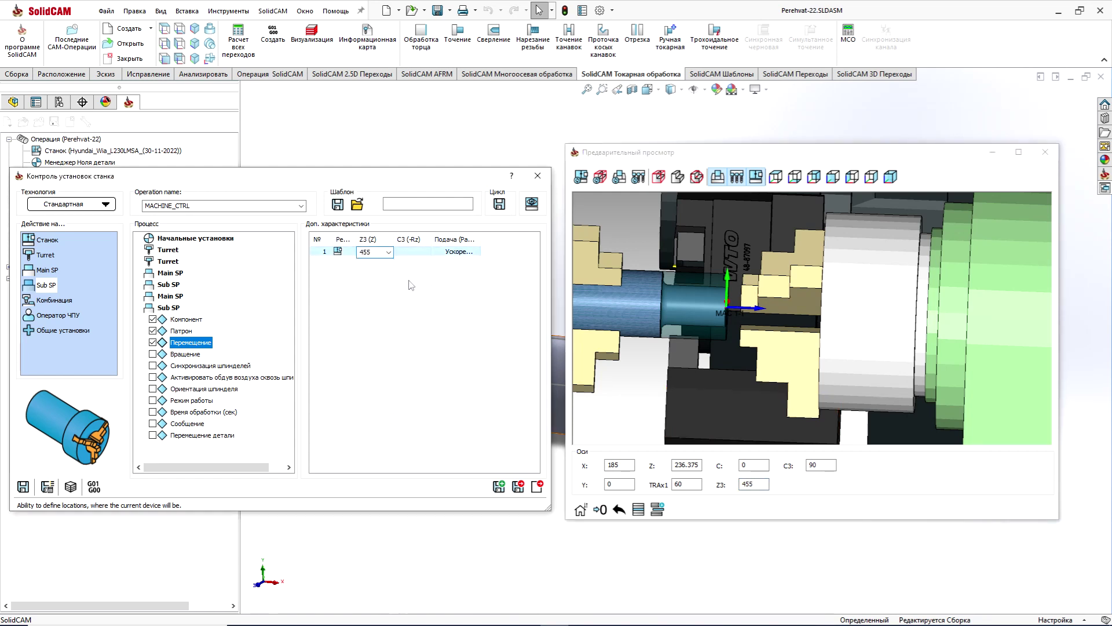
left_click(410, 282)
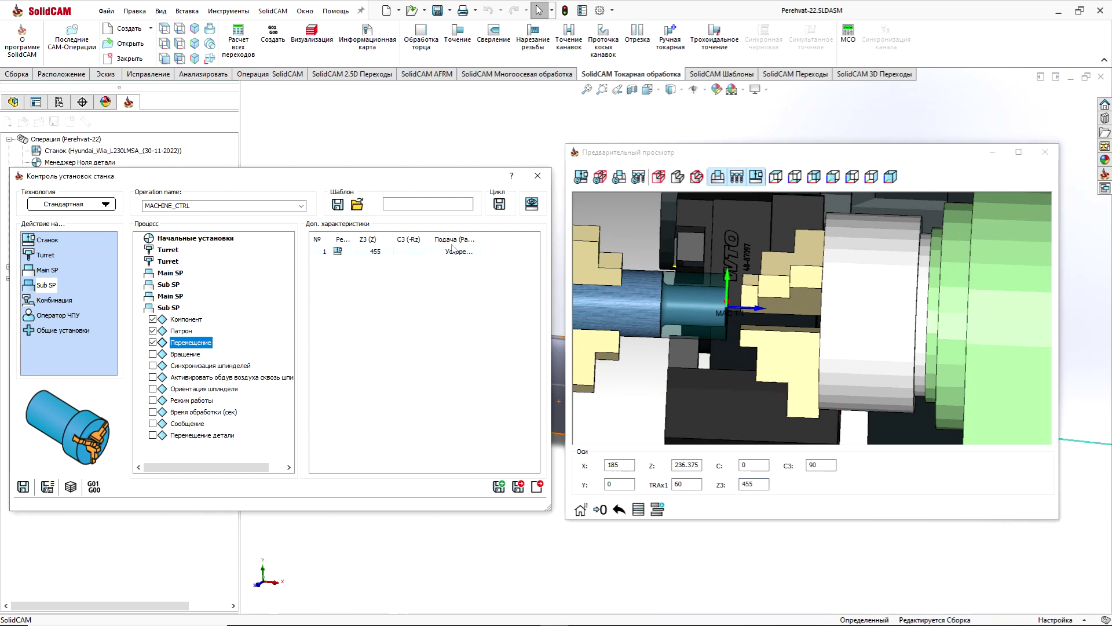
left_click(381, 261)
left_click(625, 346)
scroll(625, 346, "down", 3)
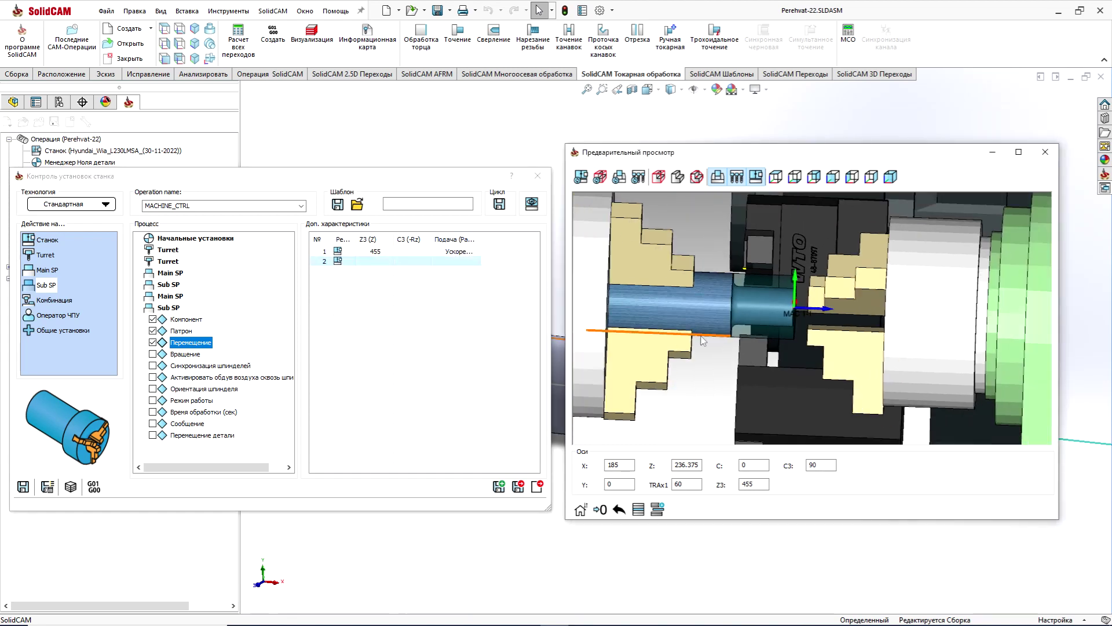
Reorient the preview and set its Z3 position to 446
middle_click_drag(822, 307, 725, 323)
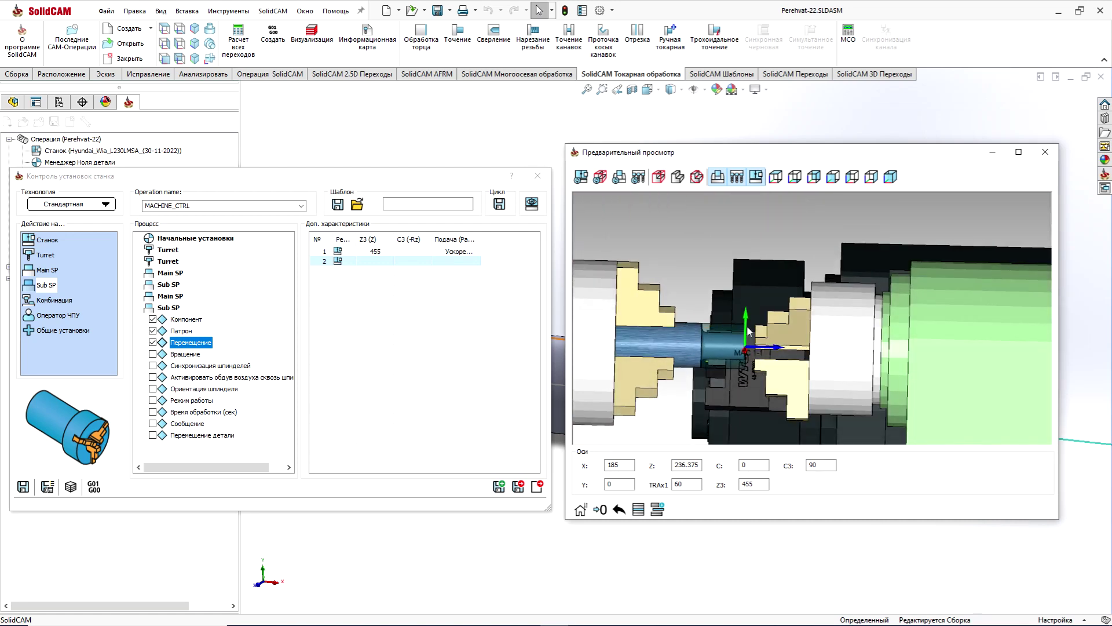
middle_click_drag(731, 364, 729, 359)
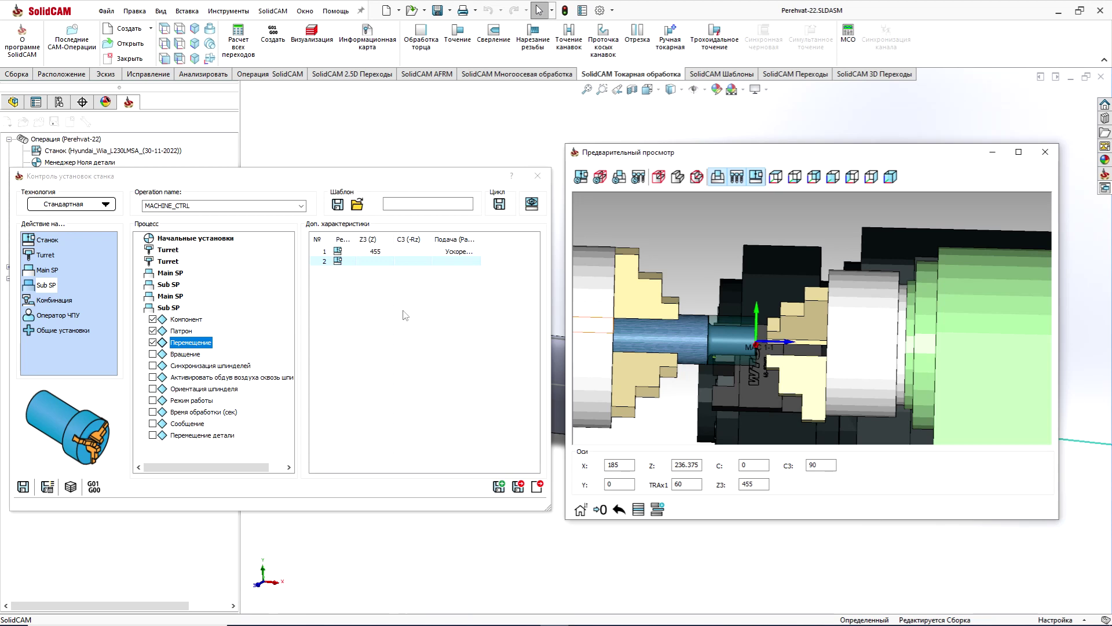
double_click(753, 484)
type("446")
key("Return")
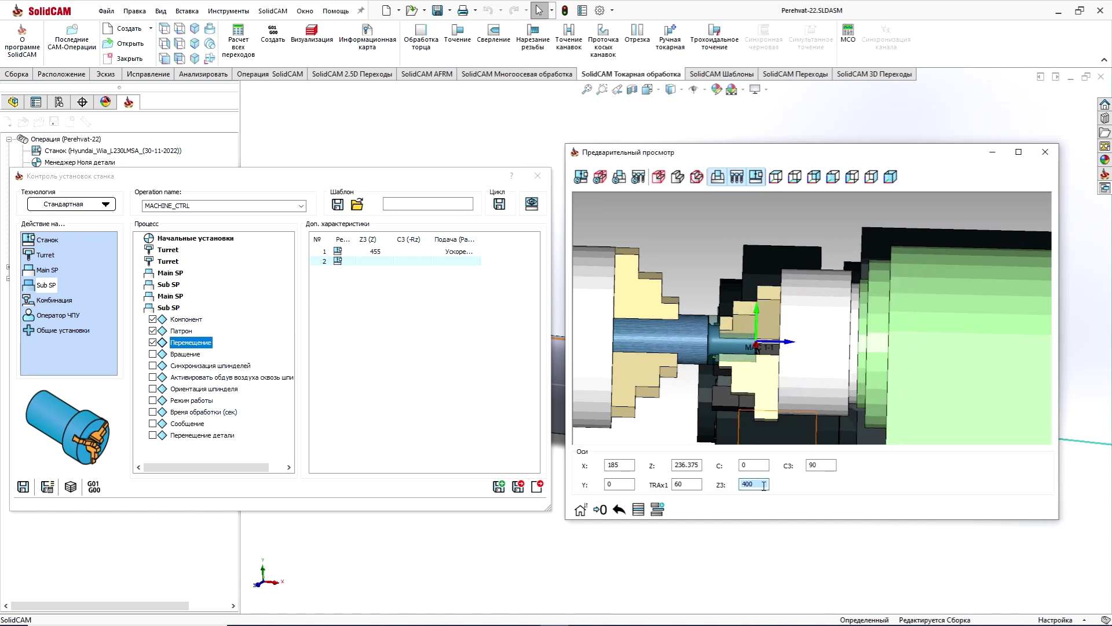
scroll(722, 339, "up", 3)
scroll(722, 342, "up", 2)
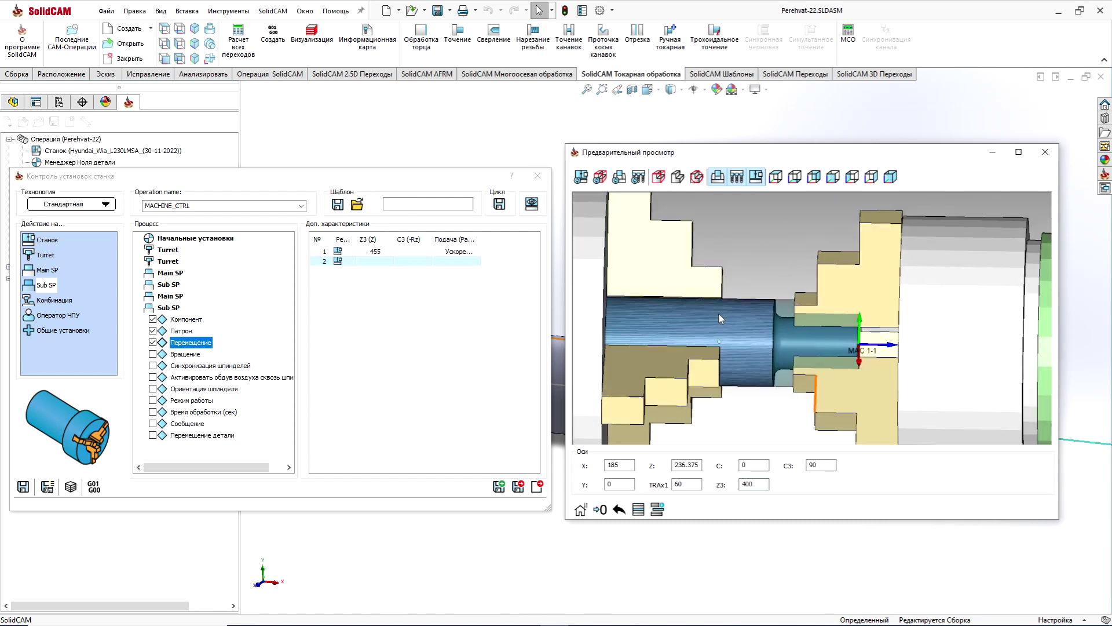
Give row 2 a Z3 400 move at feed 2000 and check it in the preview
double_click(754, 484)
left_click(378, 261)
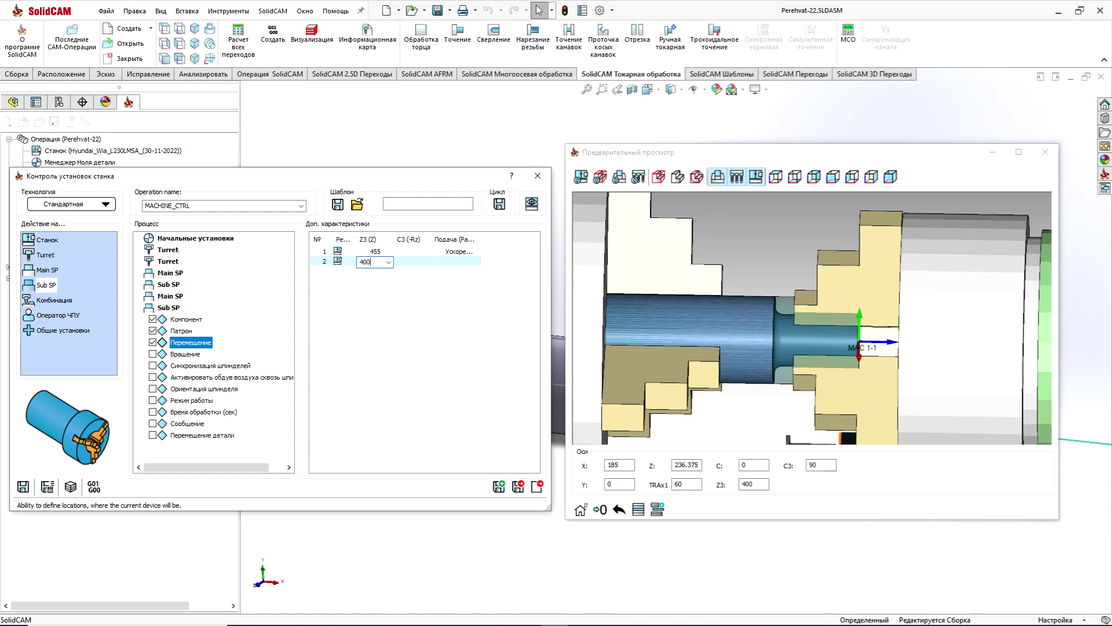
left_click(413, 296)
left_click(449, 262)
type("2000")
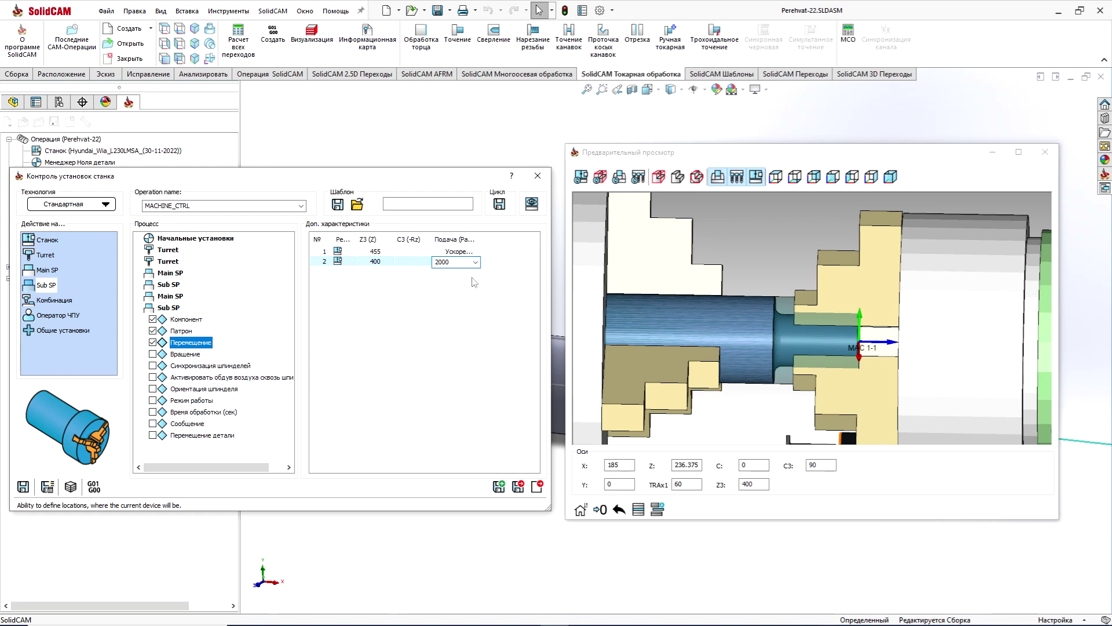
left_click(452, 297)
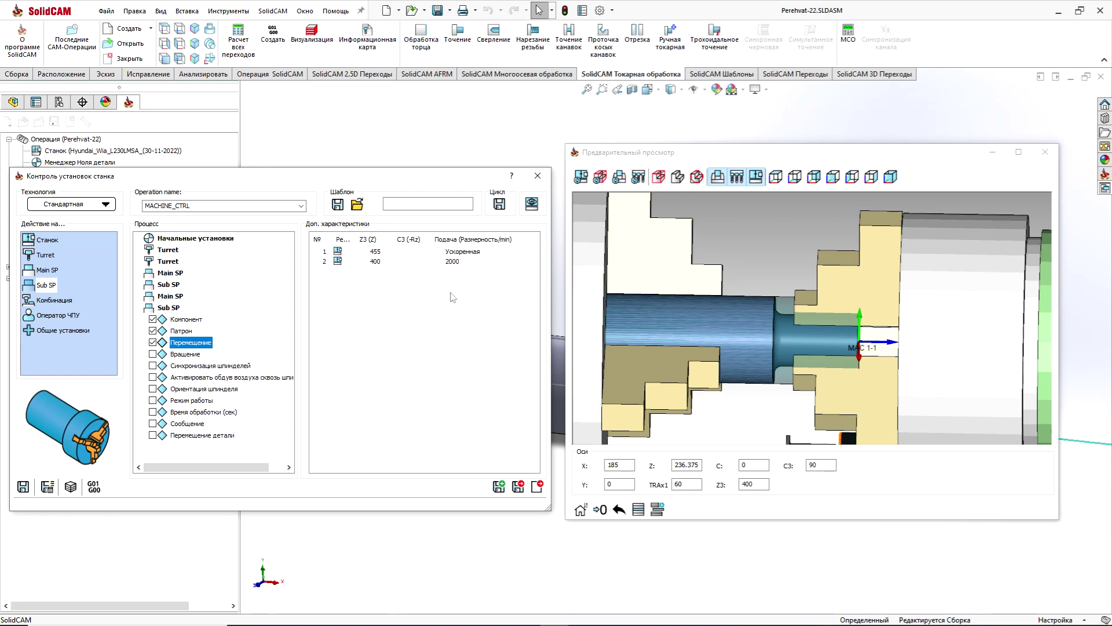
left_click(710, 316)
scroll(710, 315, "down", 2)
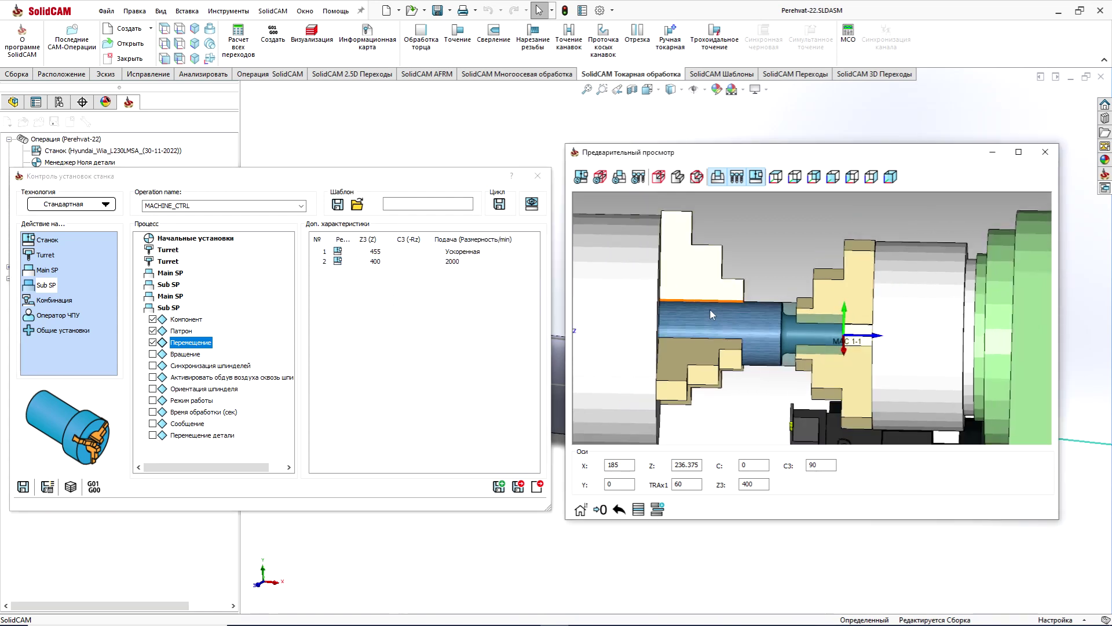
scroll(710, 316, "down", 2)
scroll(710, 324, "down", 2)
mouse_move(709, 329)
middle_mouse_down()
mouse_move(750, 347)
mouse_move(806, 319)
mouse_move(598, 363)
middle_mouse_up()
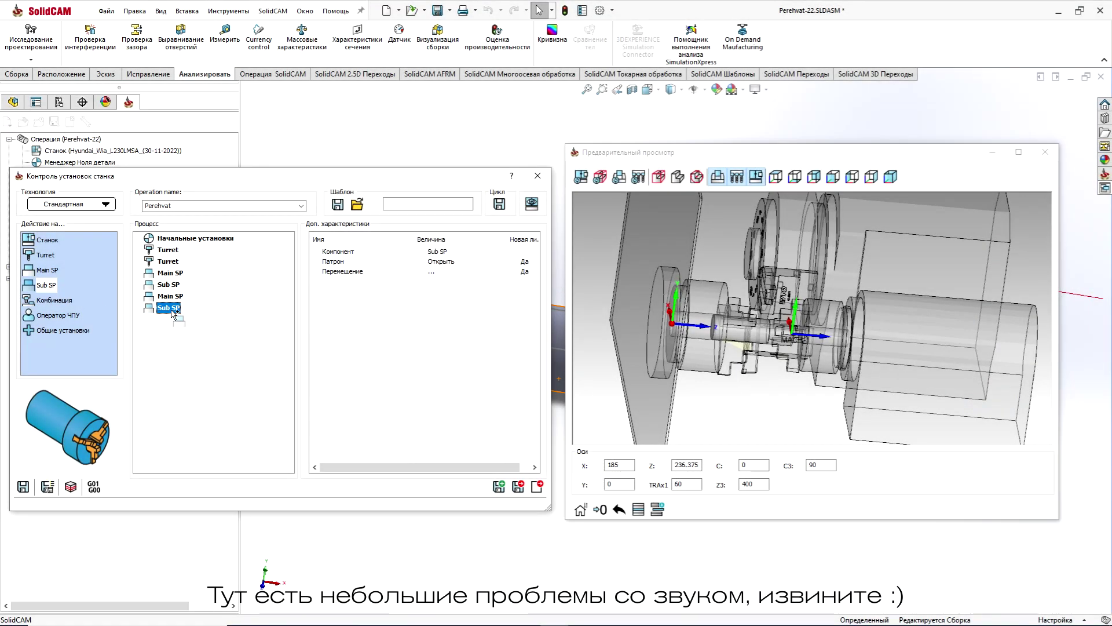
Add a Sub SP step with its Патрон set to CLOSE ON STOCK and review it
left_click_drag(172, 315, 173, 318)
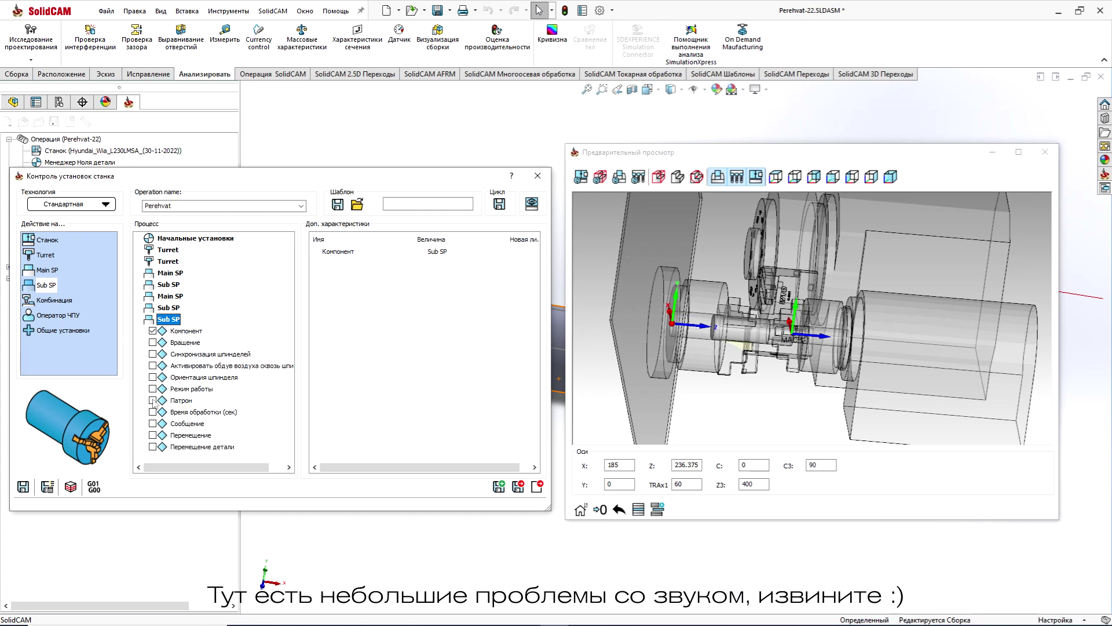
left_click(153, 400)
left_click(463, 252)
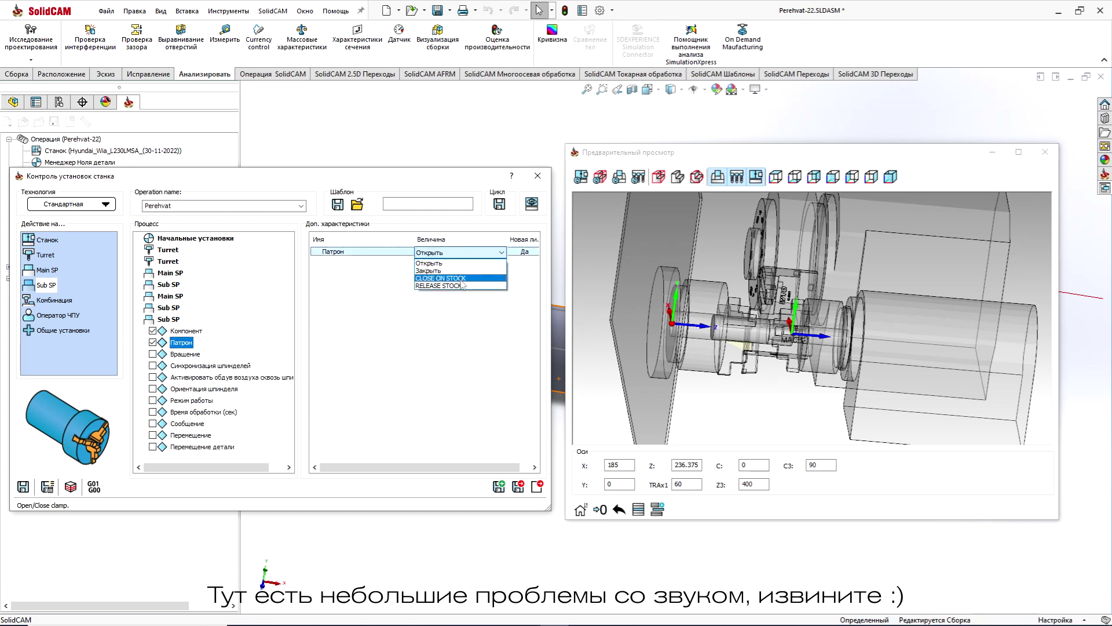
left_click(462, 279)
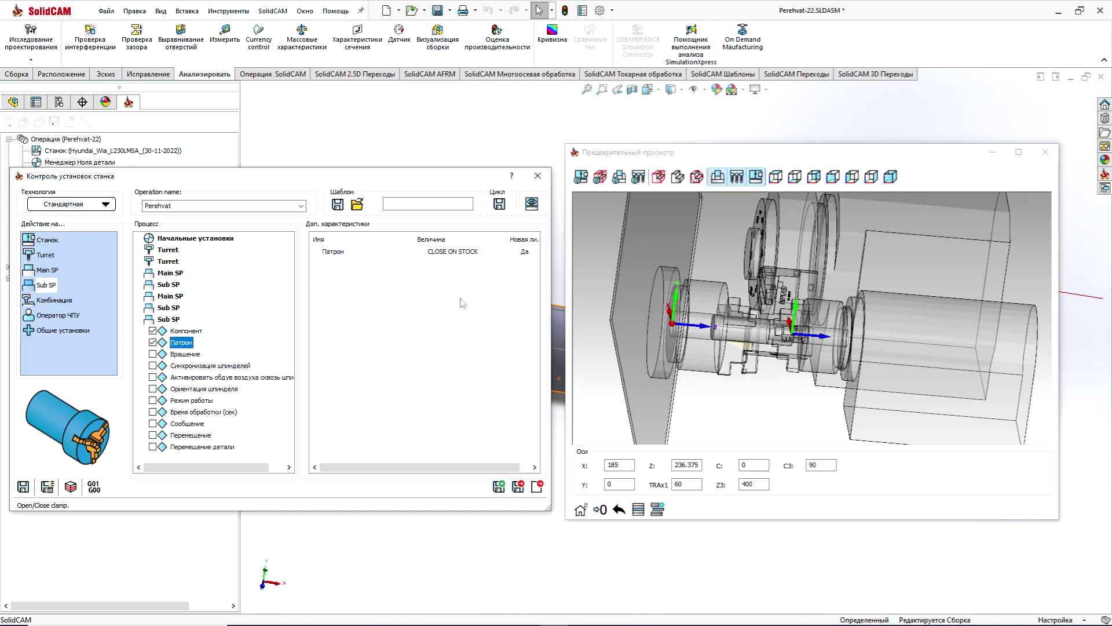
left_click_drag(613, 342, 603, 374)
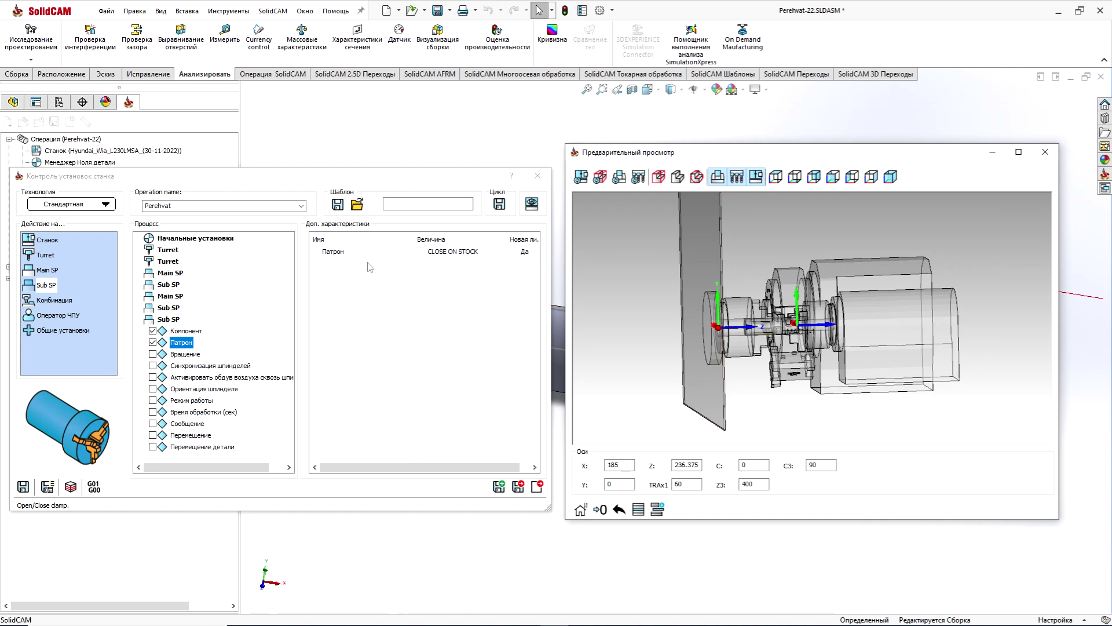
left_click(356, 252)
left_click_drag(747, 324, 764, 339)
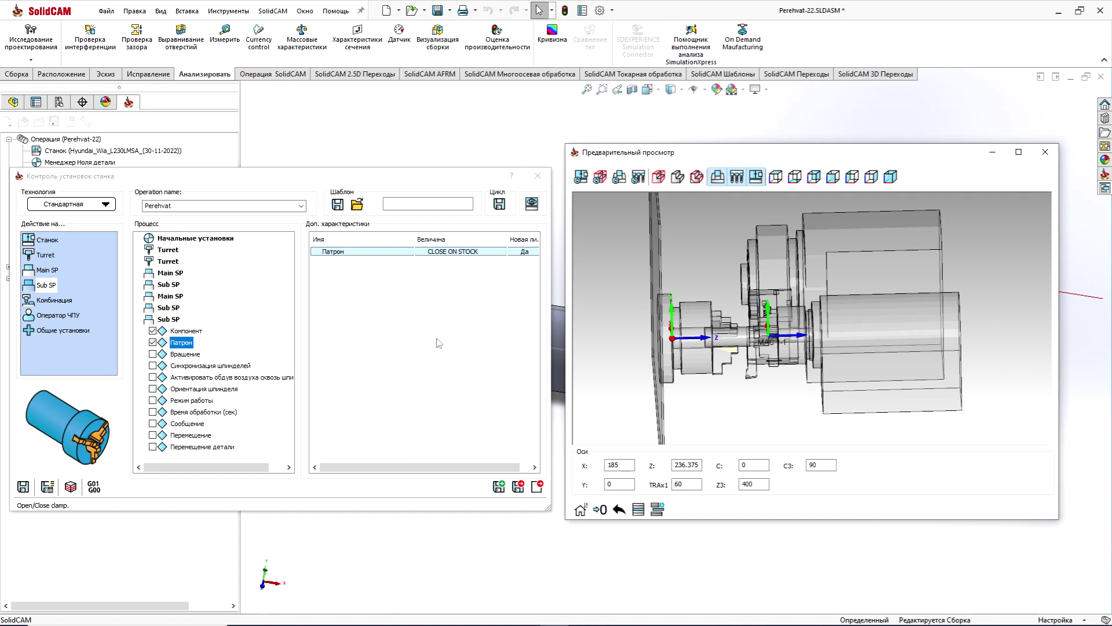
left_click(168, 320)
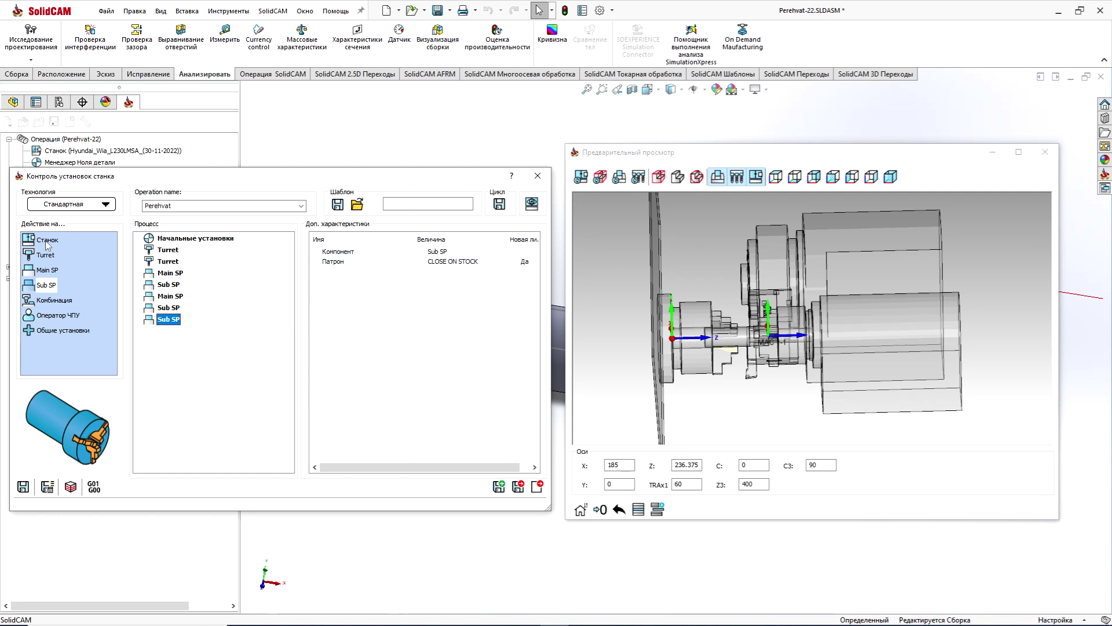
Add a Станок step with a 1-second Задержка, then a Main SP step with Патрон enabled
left_click_drag(54, 243, 178, 328)
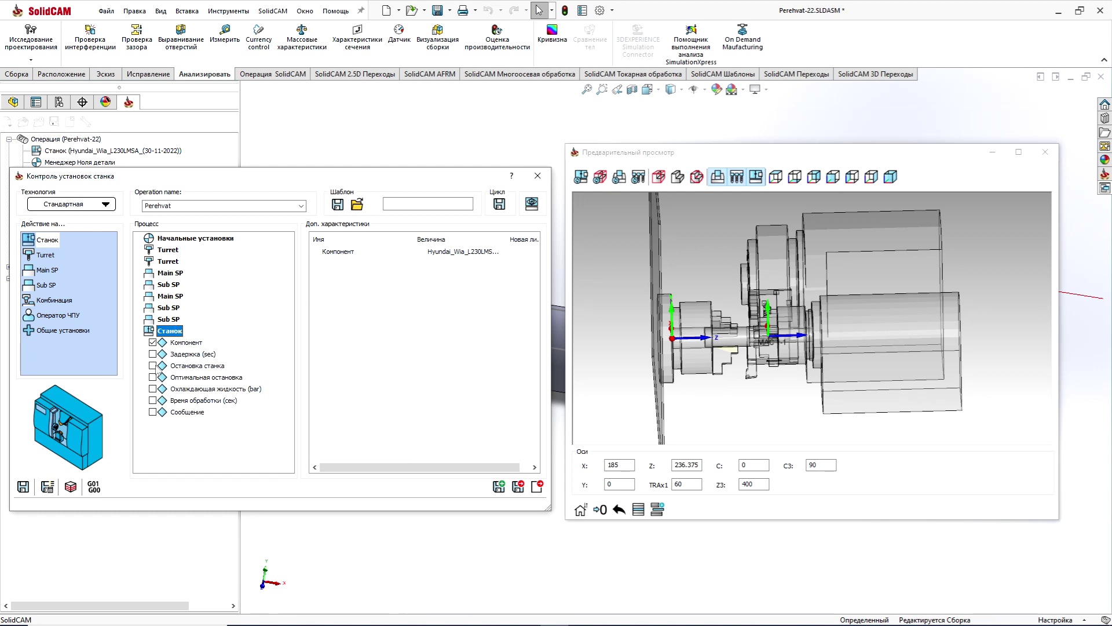
left_click(153, 354)
left_click(445, 251)
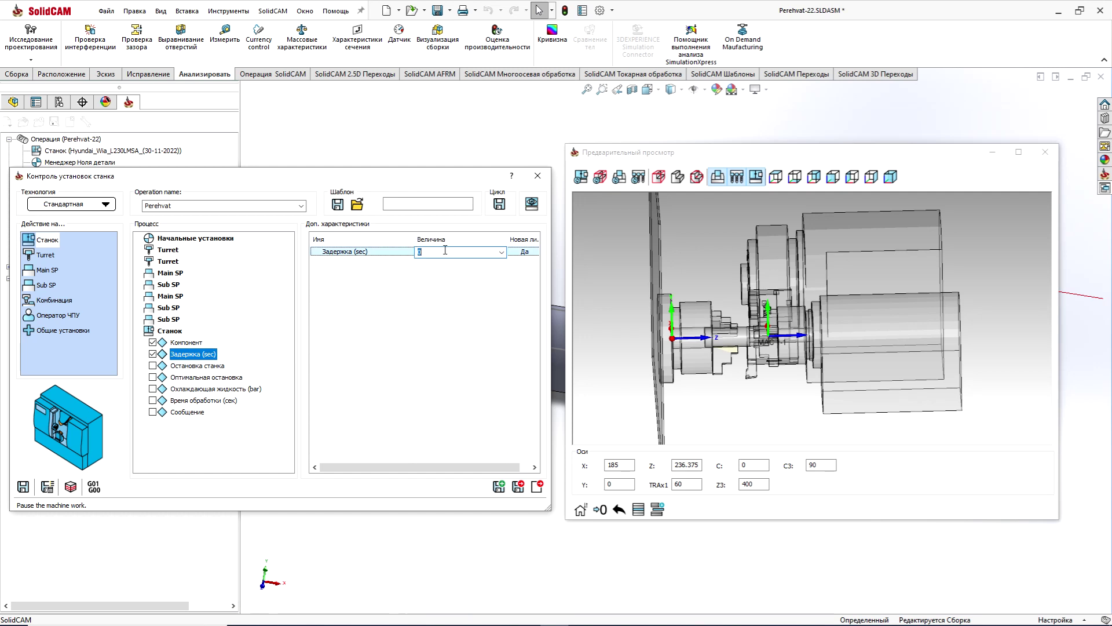
left_click(449, 281)
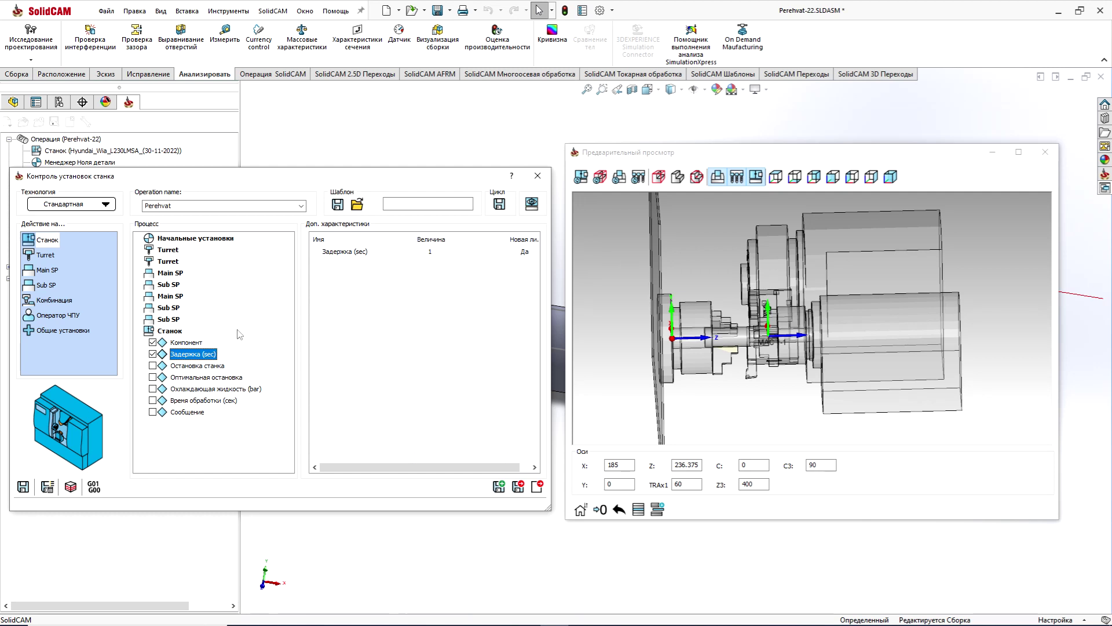
double_click(44, 271)
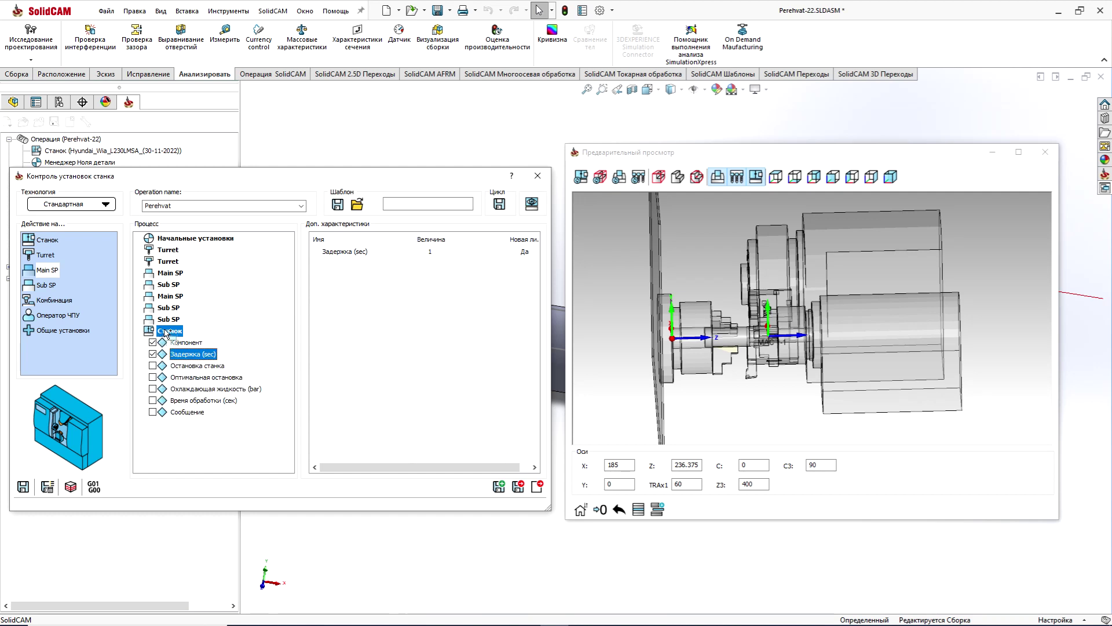
left_click(153, 400)
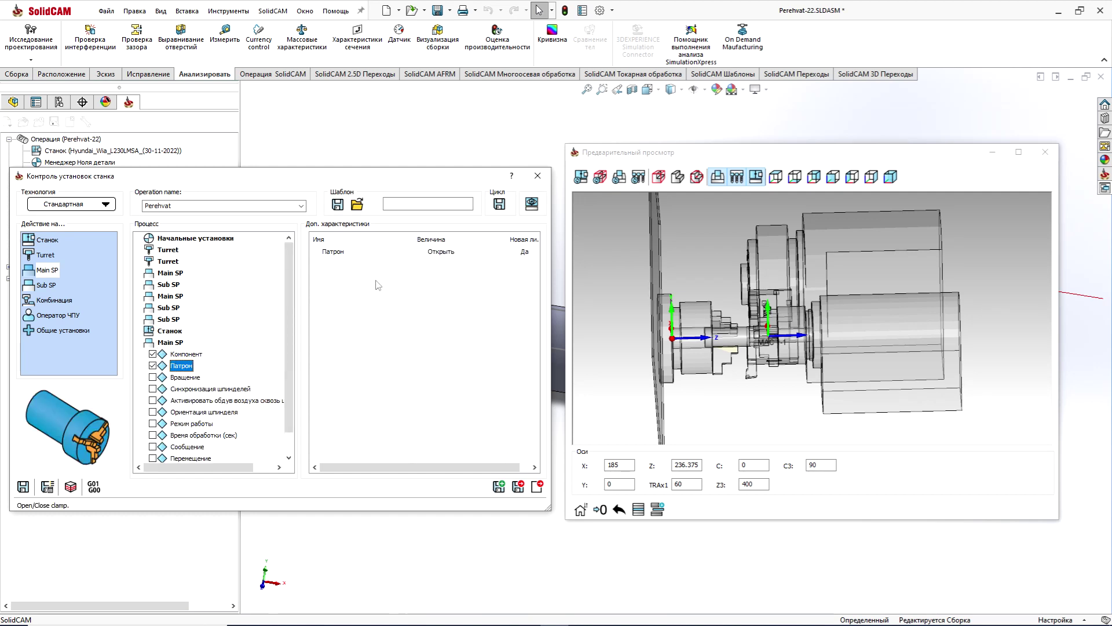
Keep the Main SP chuck at Открыть and switch its Новая ли. flag from Да to Нет
left_click(448, 255)
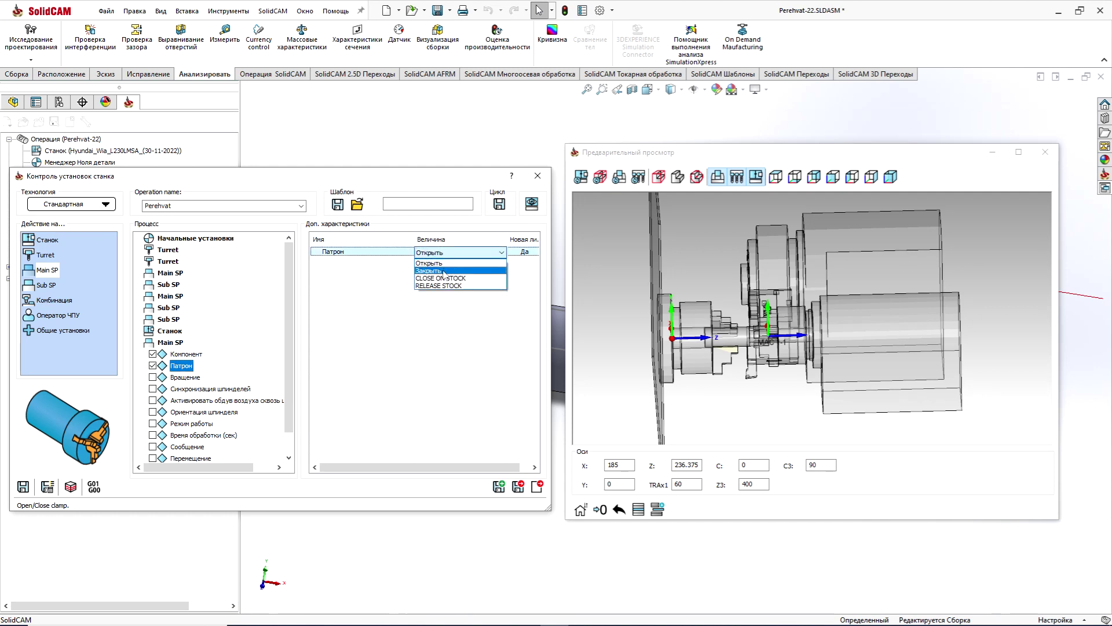
left_click(444, 264)
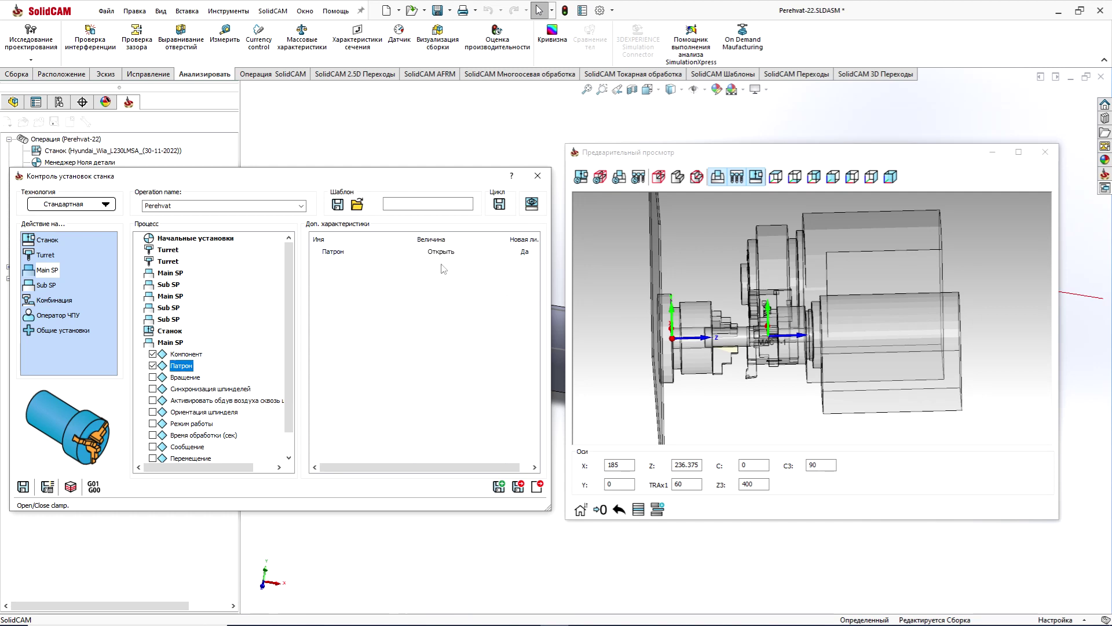
left_click(520, 257)
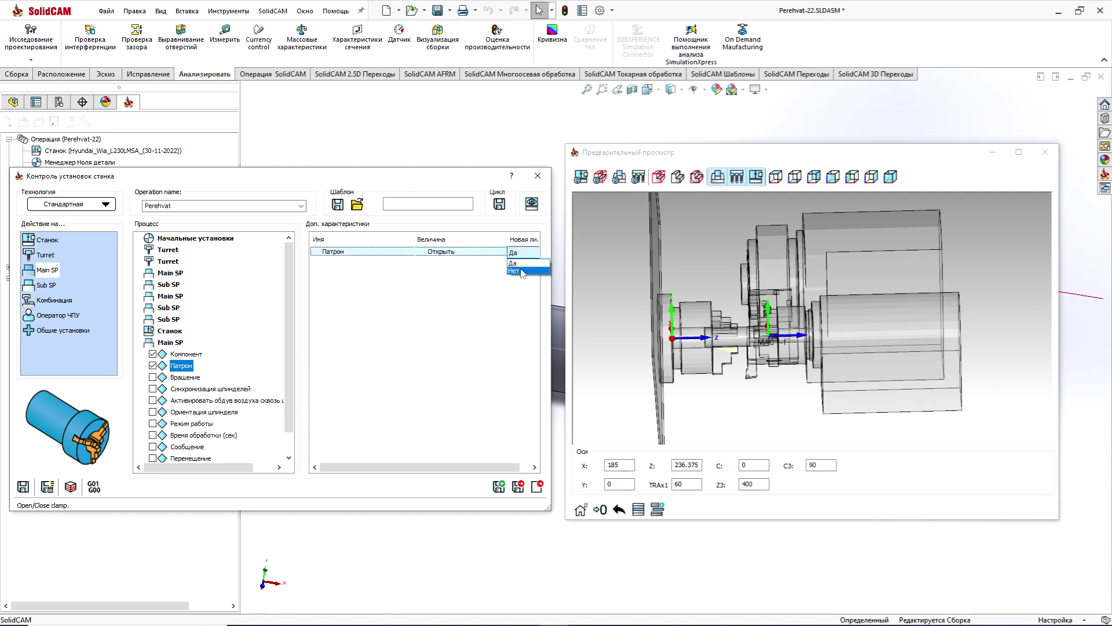
left_click(524, 273)
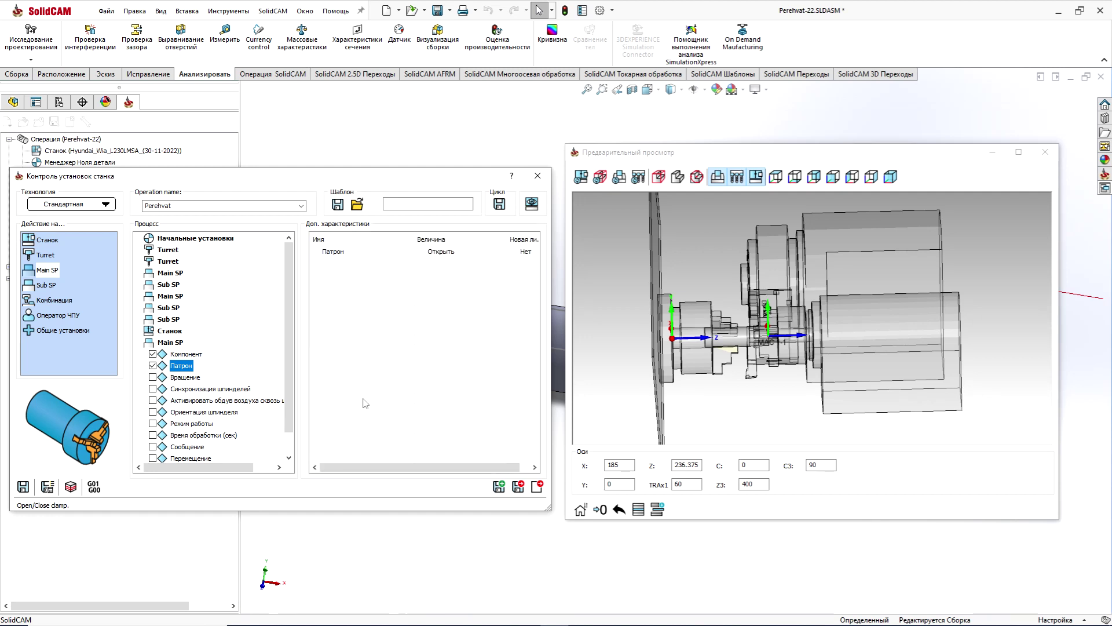
scroll(226, 374, "down", 2)
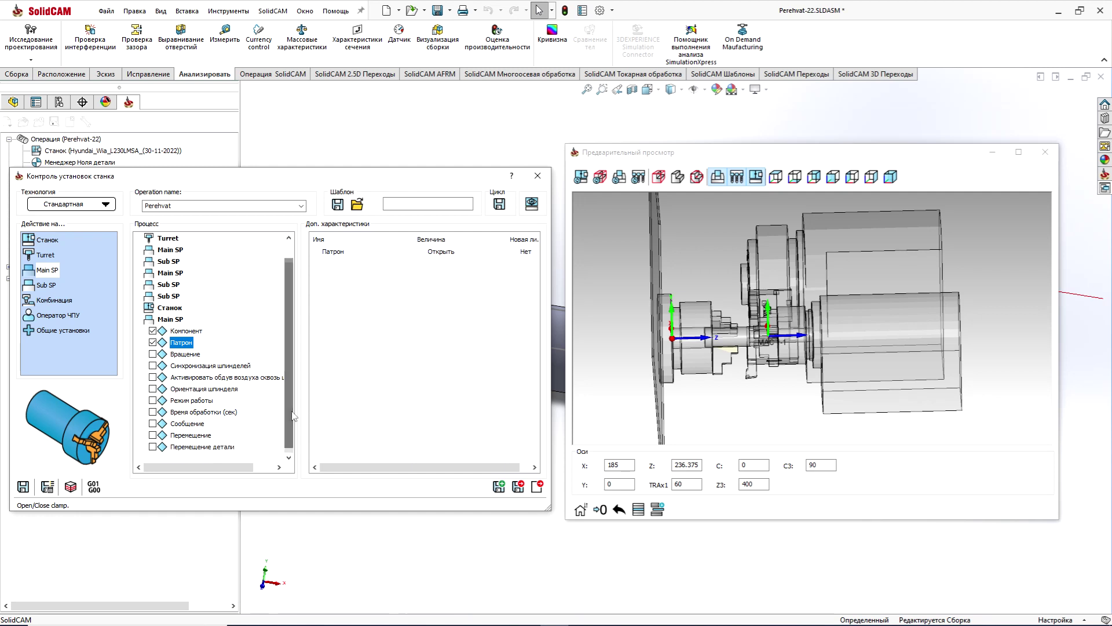
left_click(581, 371)
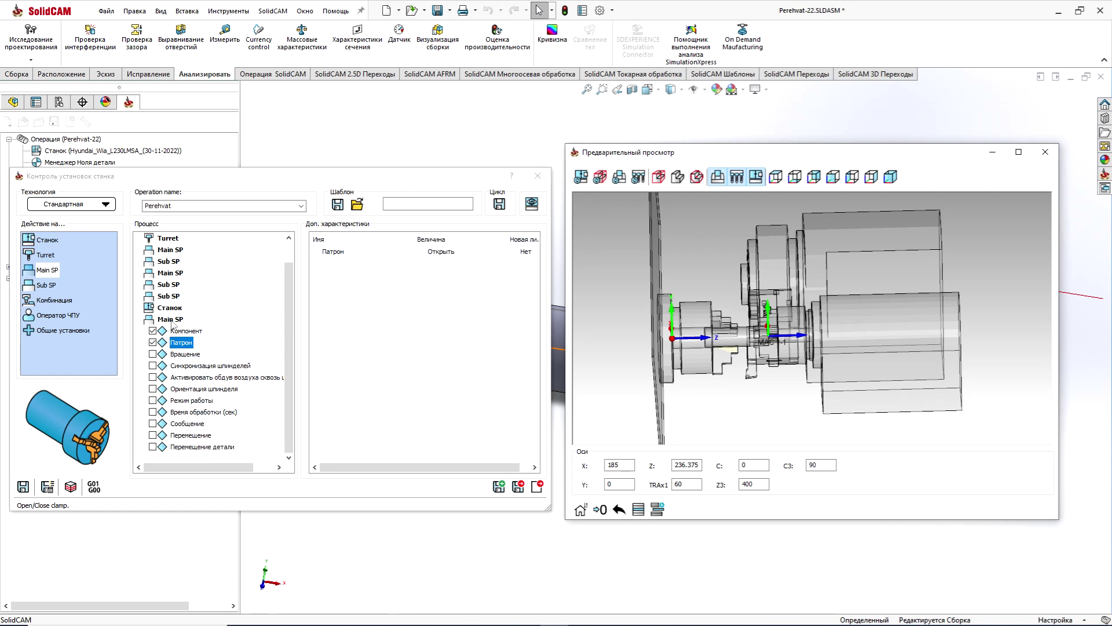
left_click(171, 320)
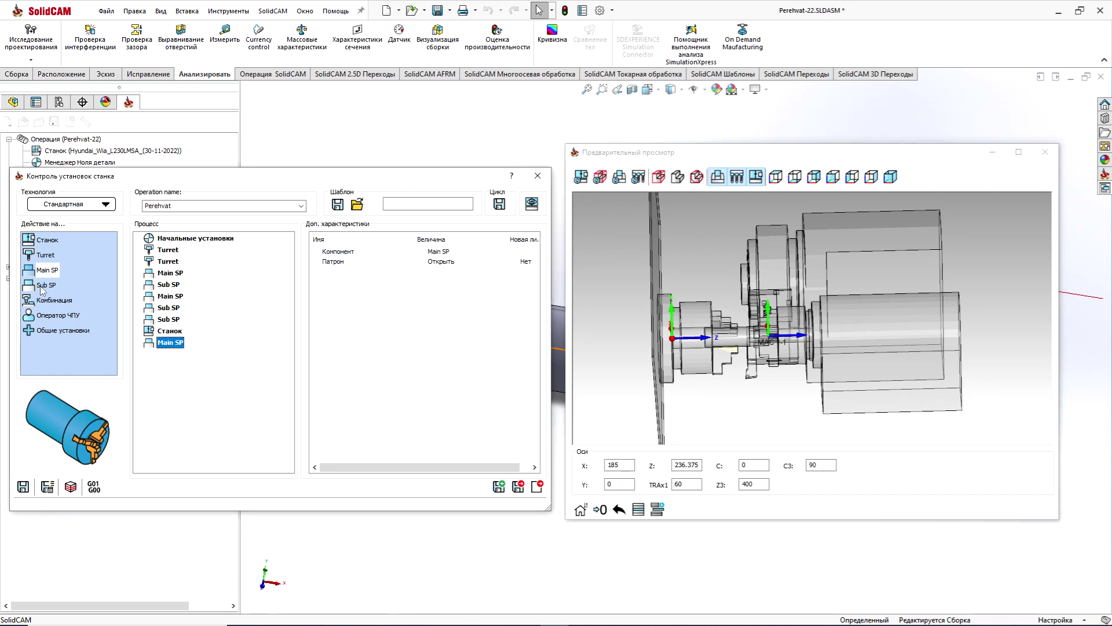
Add a Sub SP step with Перемещение детали to Z3 865 in row 1
left_click_drag(44, 285, 166, 359)
left_click_drag(171, 347, 172, 347)
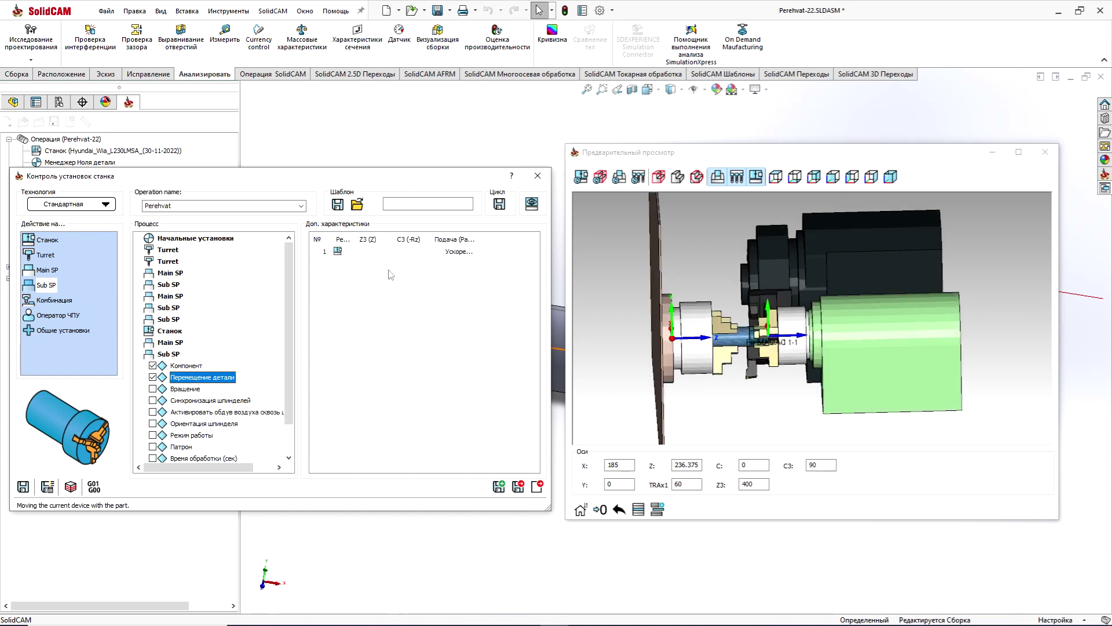
left_click(381, 251)
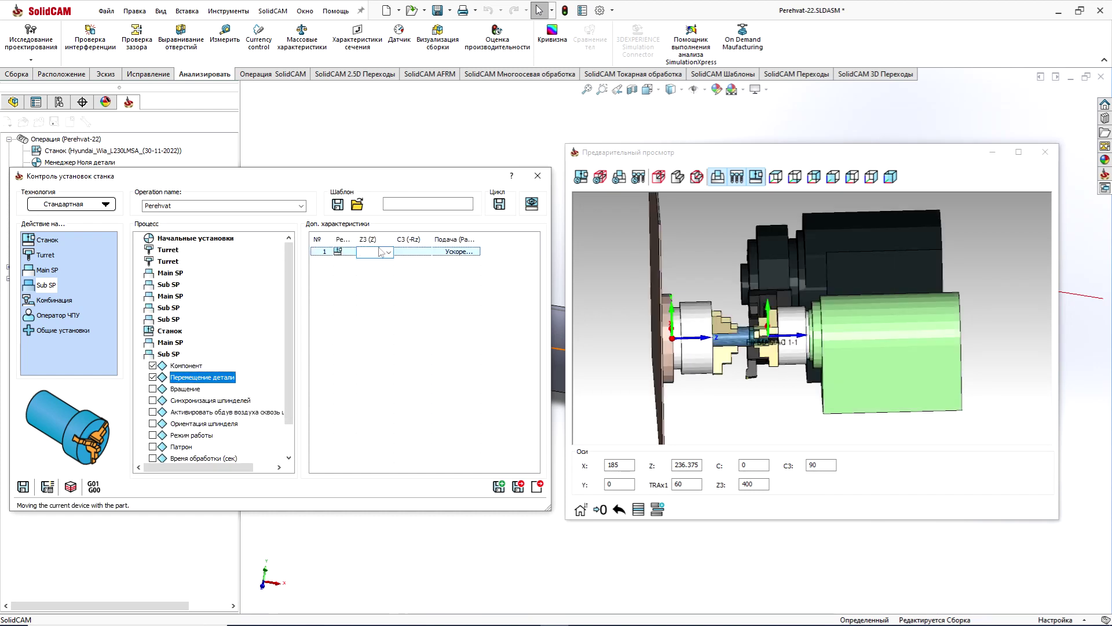
type("865")
key("Return")
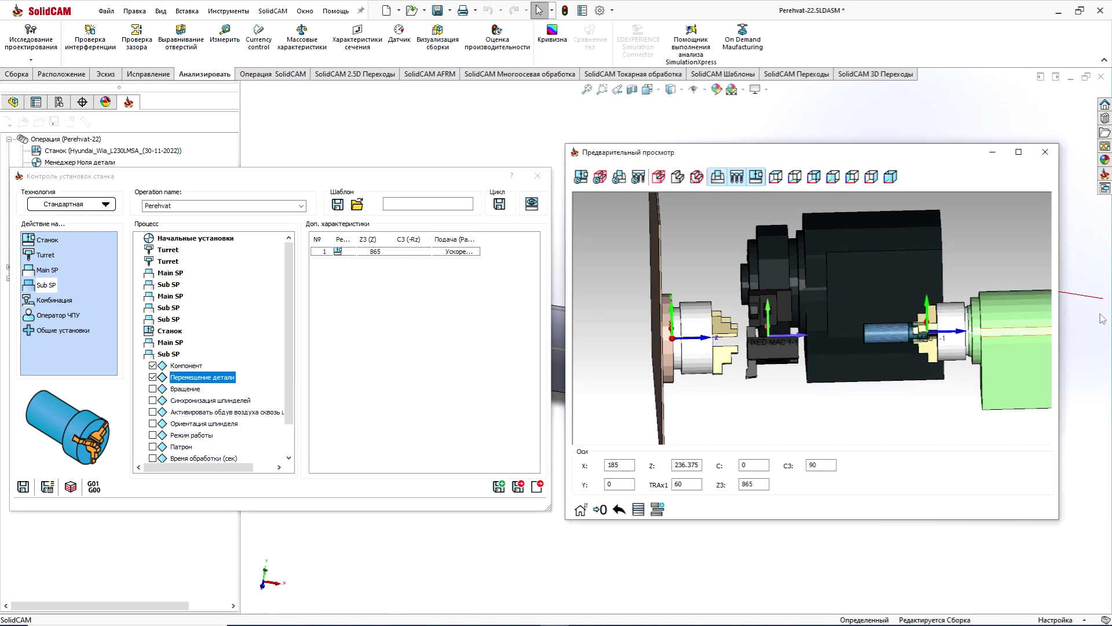
scroll(835, 348, "up", 2)
scroll(847, 354, "up", 1)
scroll(835, 332, "down", 1)
scroll(839, 344, "down", 1)
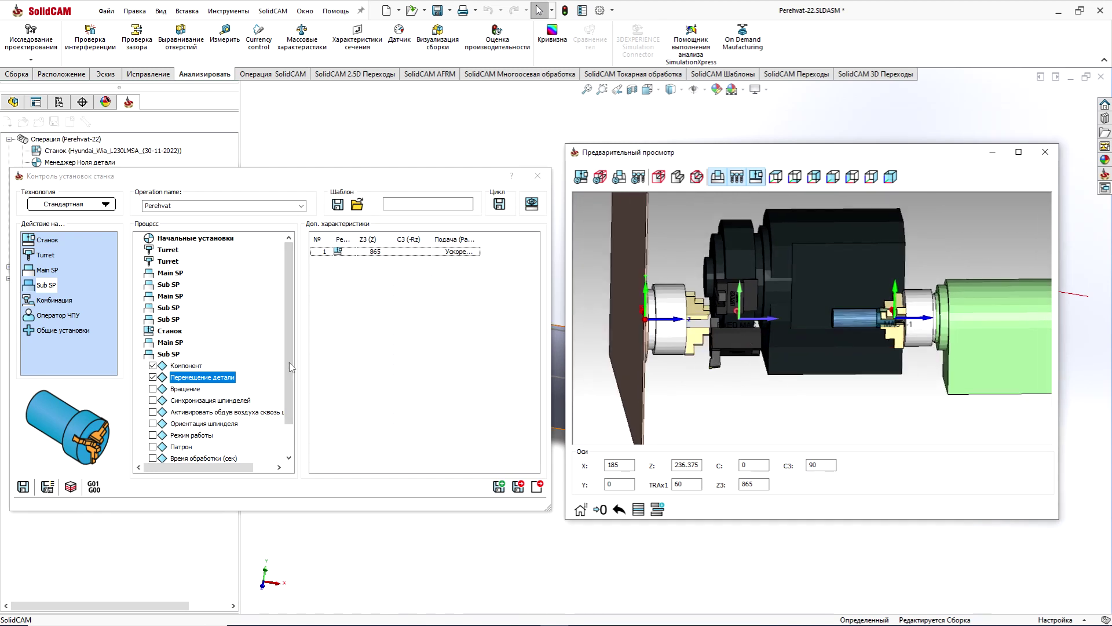
left_click_drag(288, 363, 288, 396)
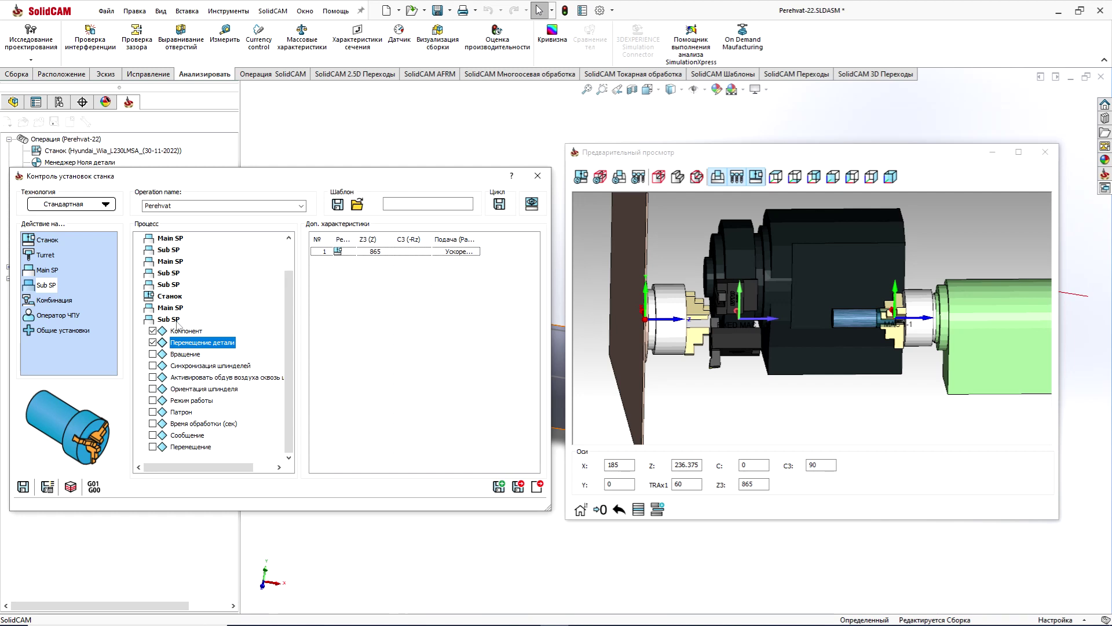
double_click(174, 320)
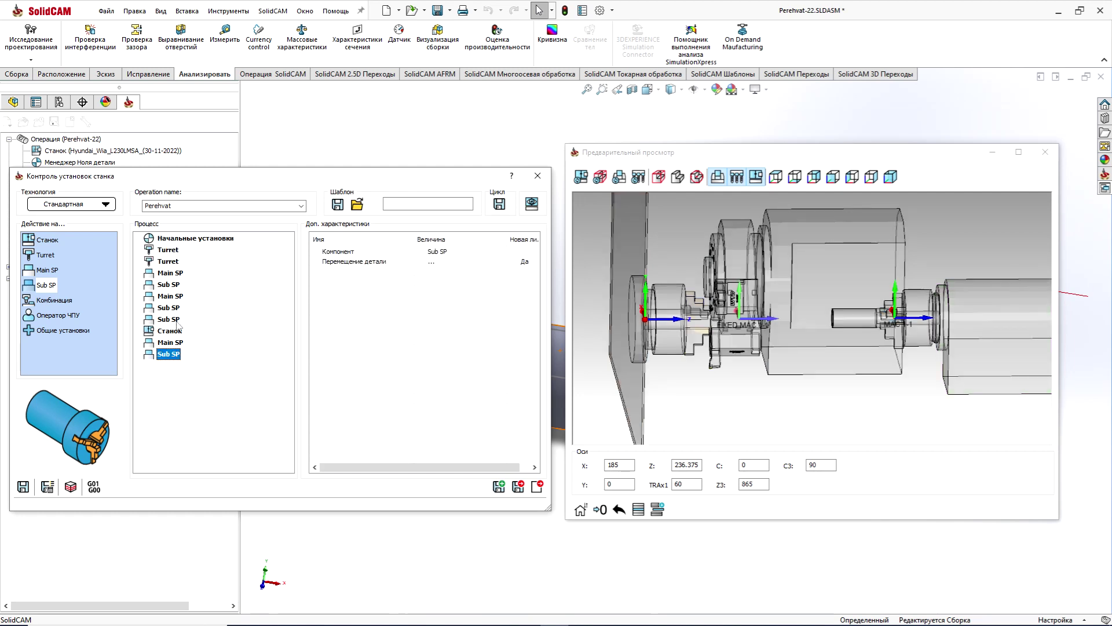
Add a Main SP step with synchronization off, Токарная mode, and Новая ли. set to Нет
left_click_drag(48, 271, 158, 360)
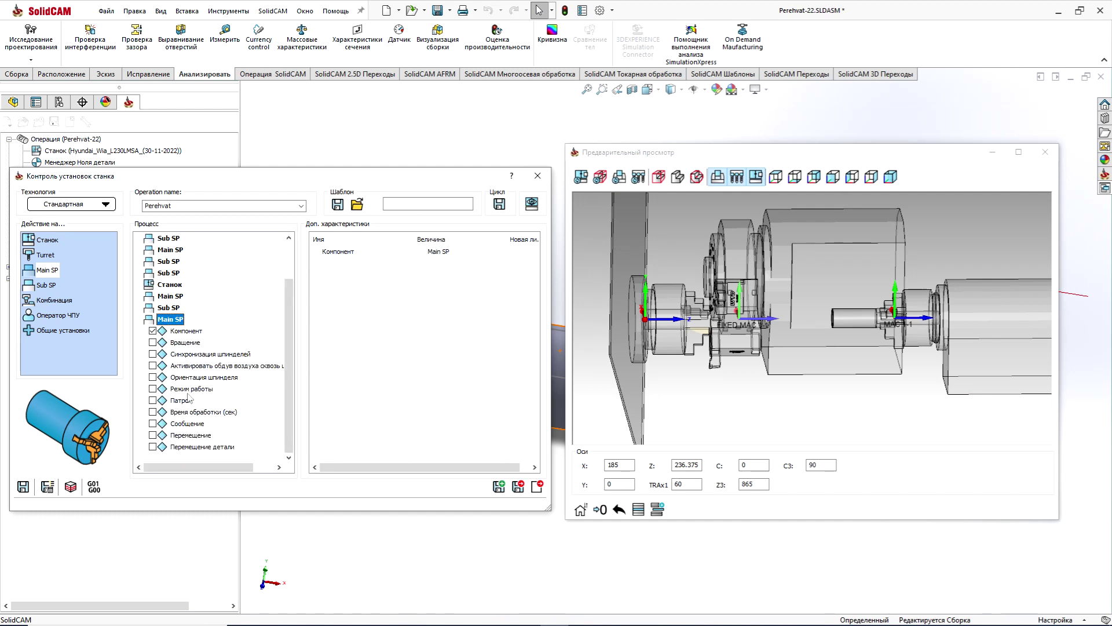
left_click(152, 355)
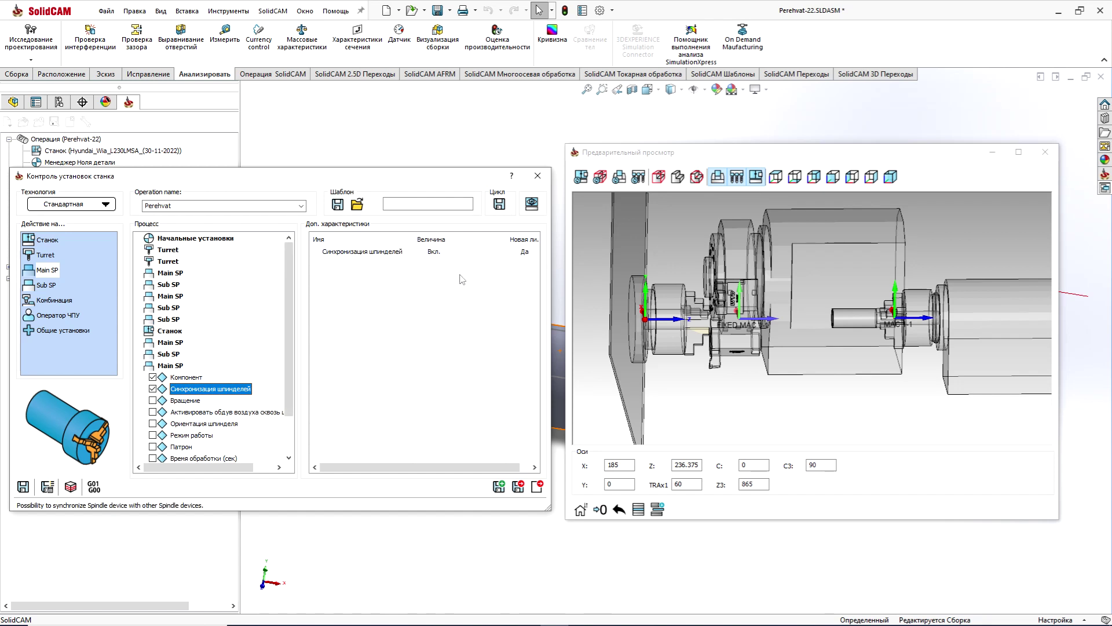
left_click(450, 252)
left_click(447, 271)
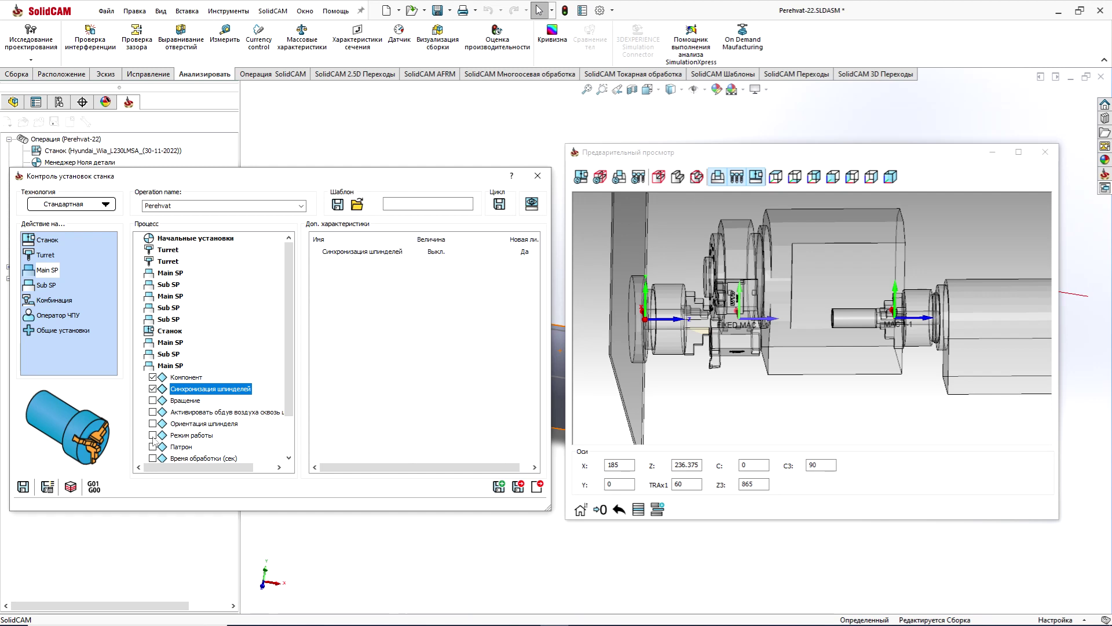
left_click(152, 435)
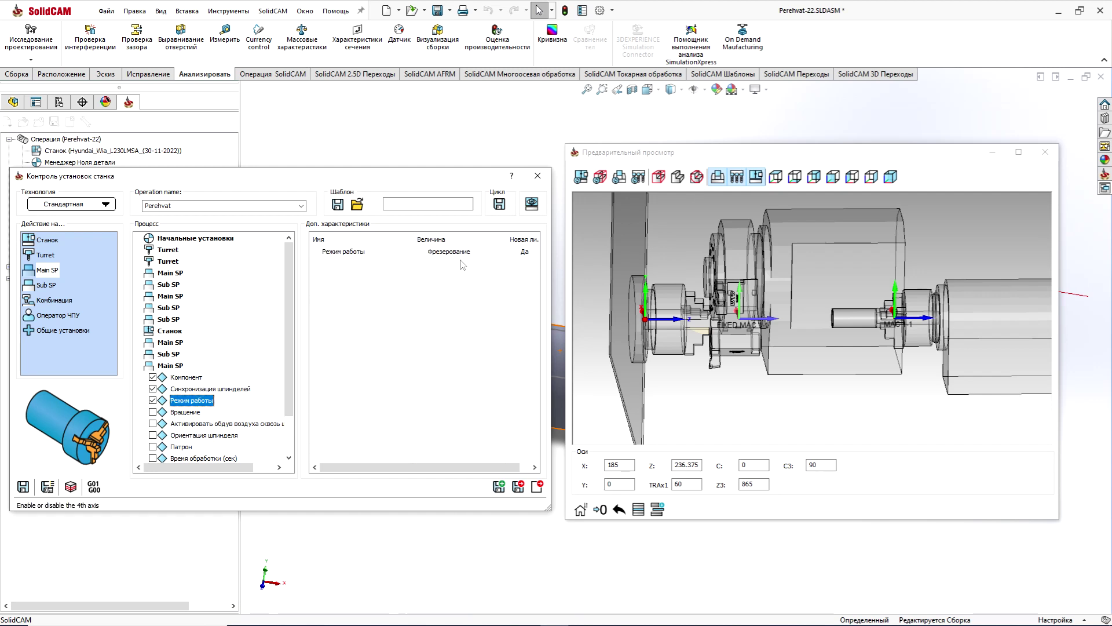
left_click(460, 253)
left_click(458, 271)
left_click(521, 253)
left_click(210, 389)
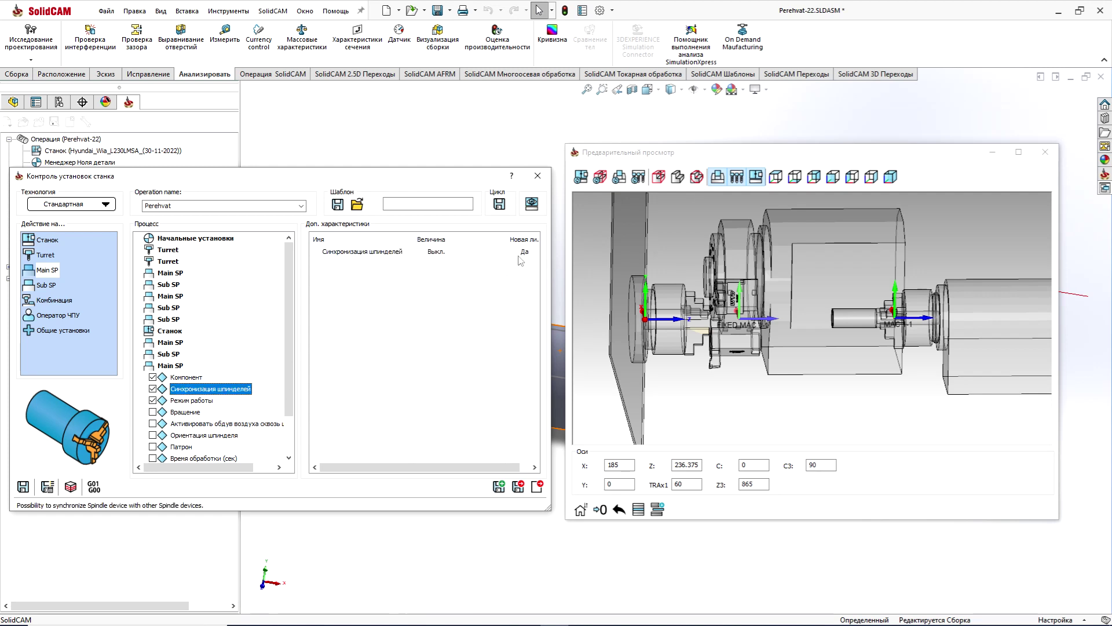
left_click(523, 253)
left_click(514, 265)
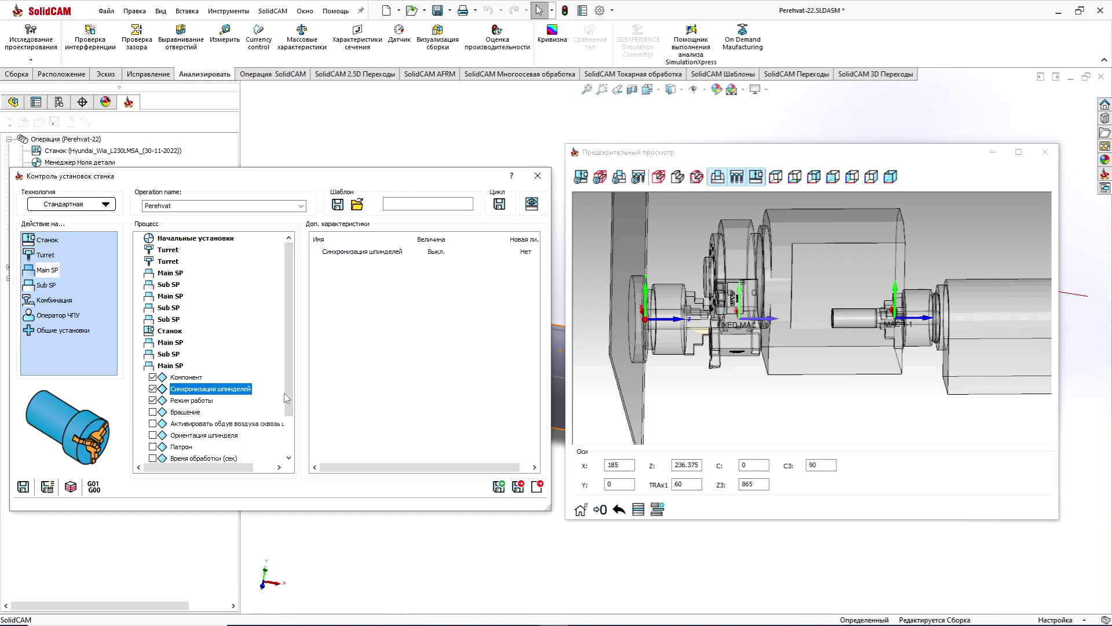
left_click_drag(293, 385, 289, 417)
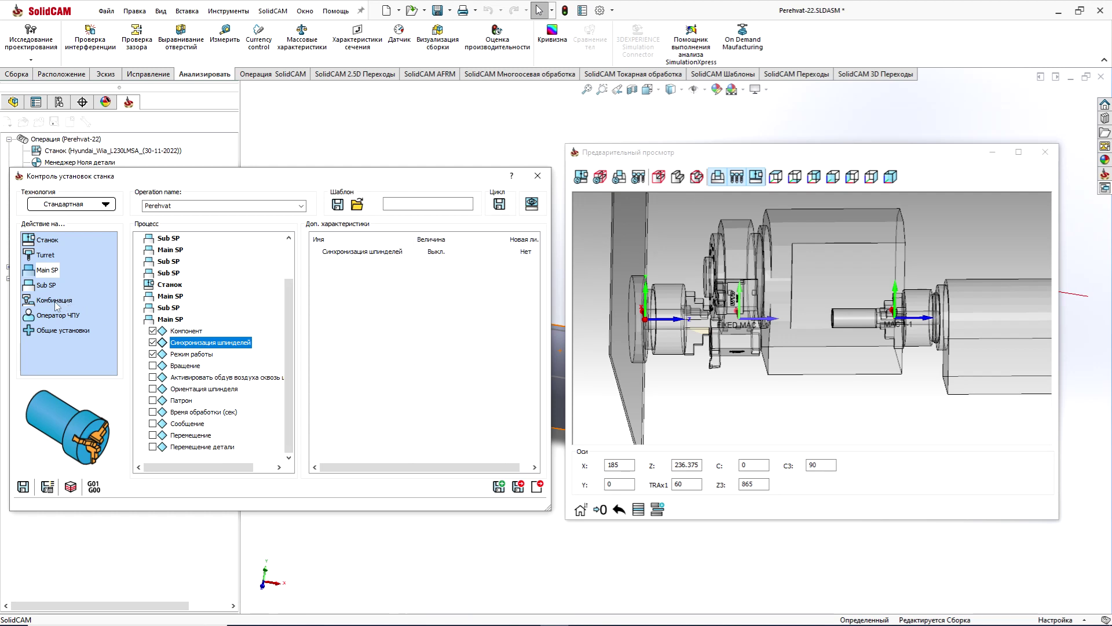
Set the Sub SP mode to Токарная with Новая ли. Нет, then save and exit
left_click(48, 286)
left_click(167, 319)
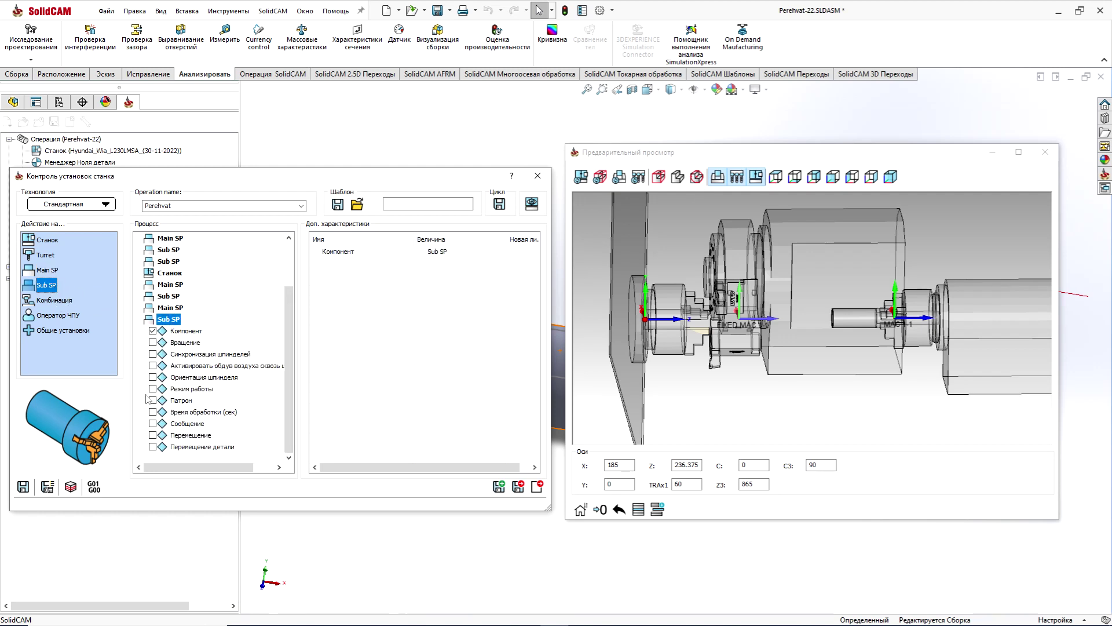
left_click(153, 389)
left_click(441, 252)
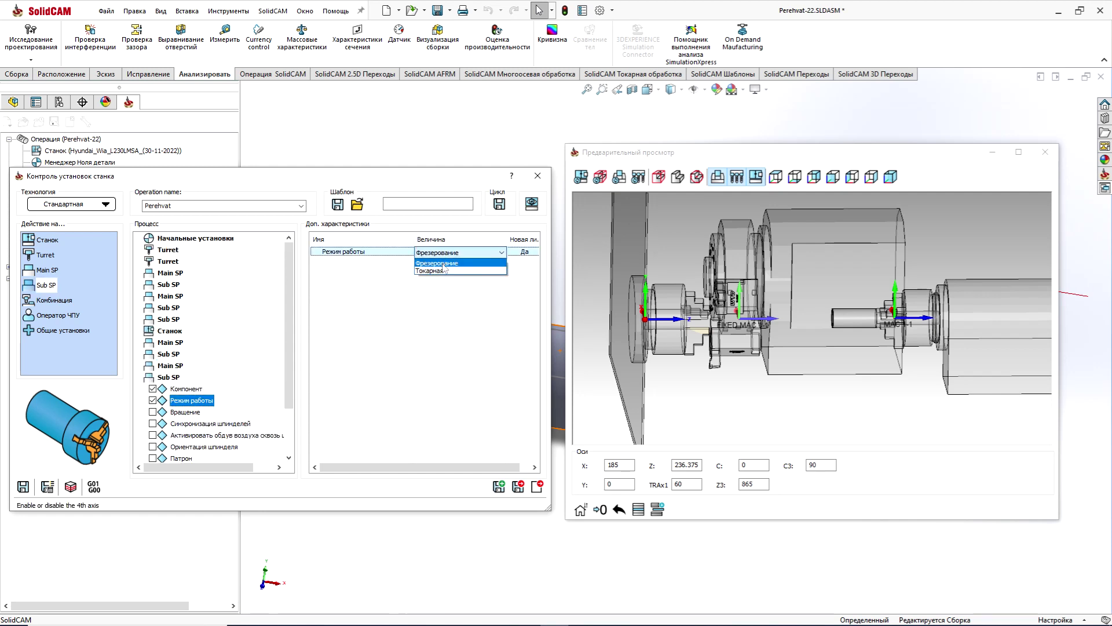
left_click(445, 272)
left_click(518, 252)
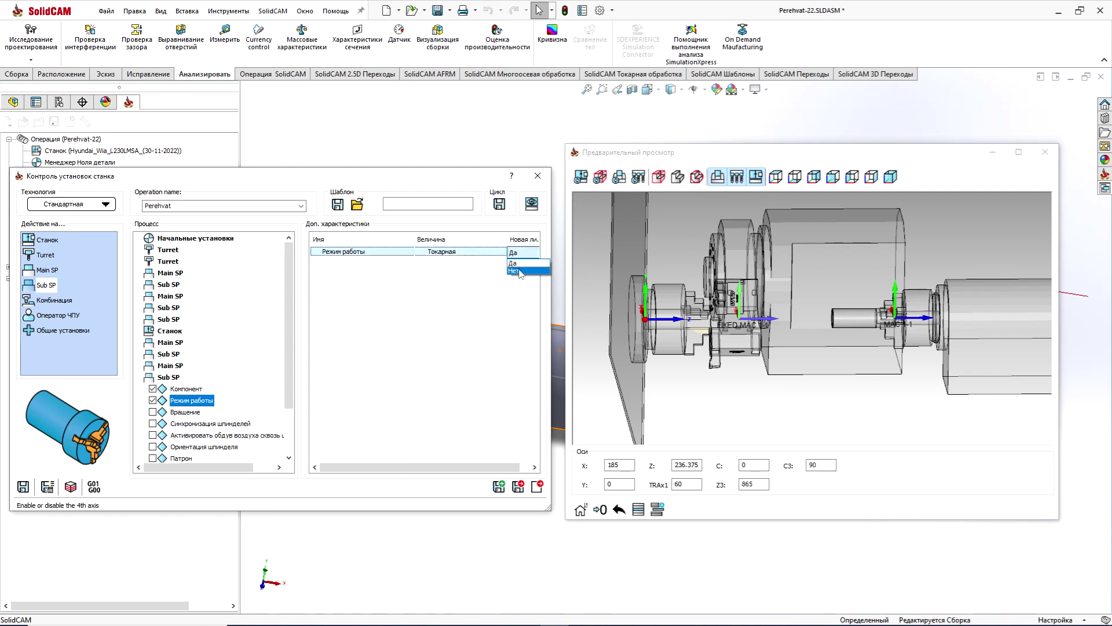
left_click(522, 271)
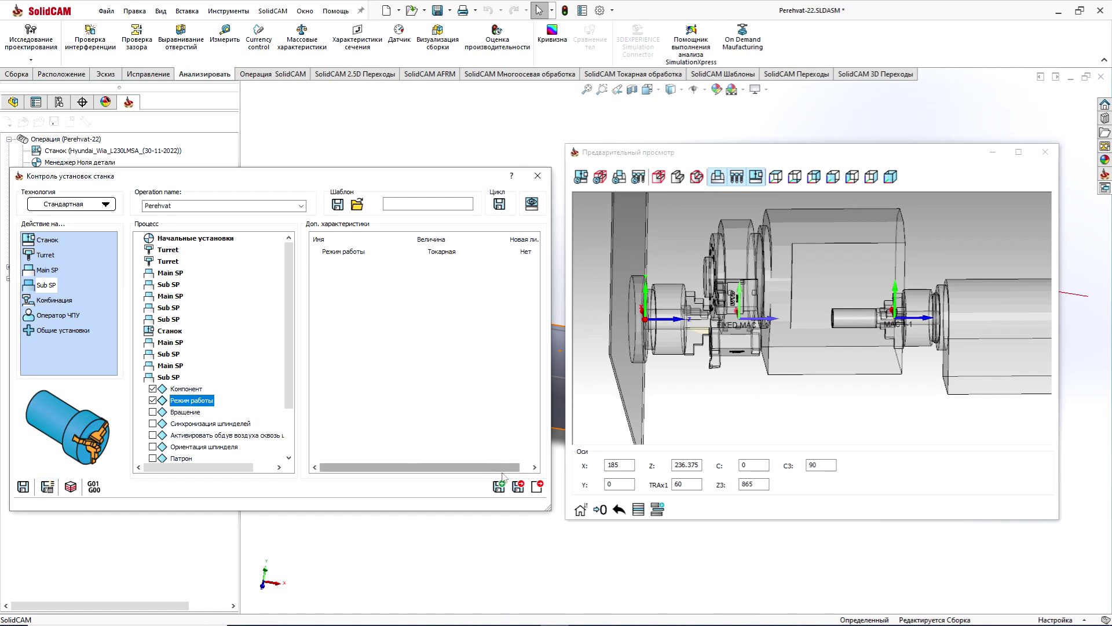
left_click(517, 488)
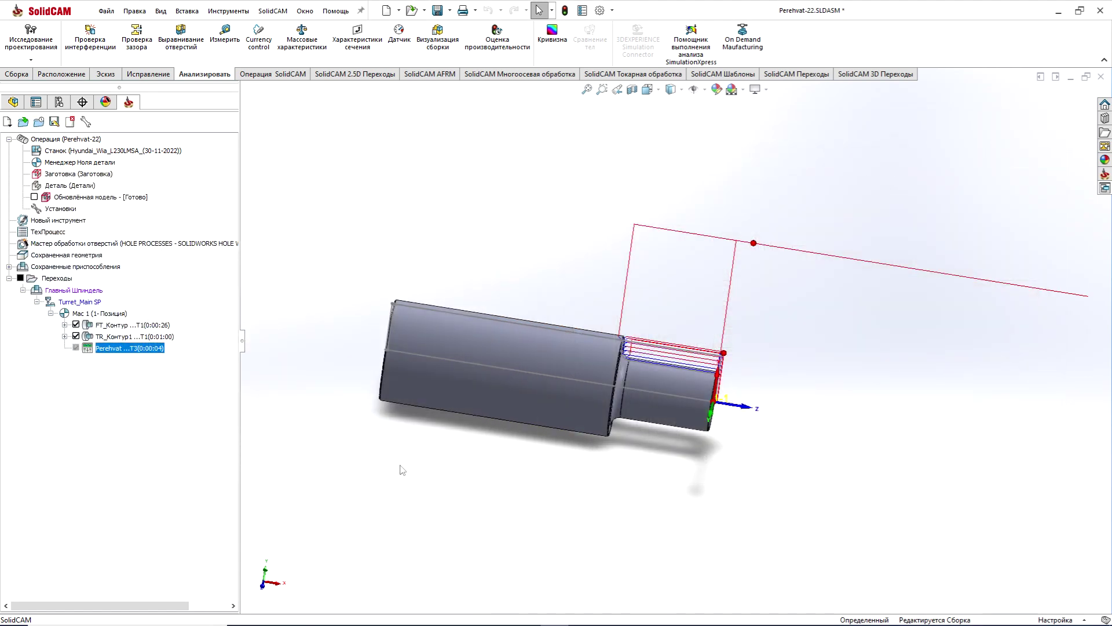
Open Визуализация for all operations on the machine tab, orbiting and zooming to frame the machine
right_click(62, 279)
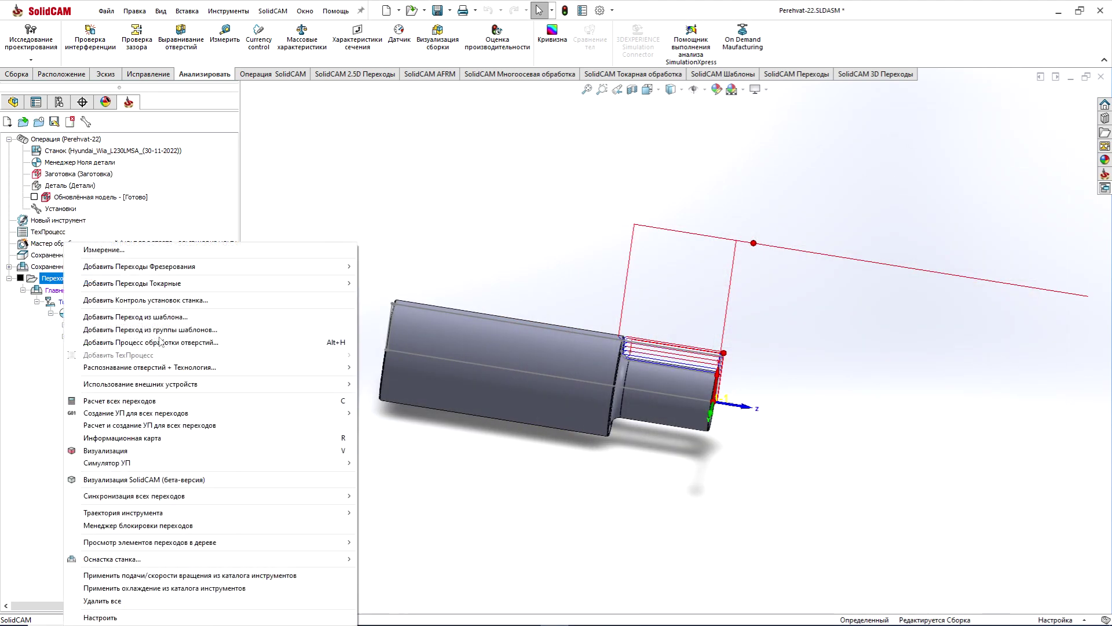
left_click(149, 450)
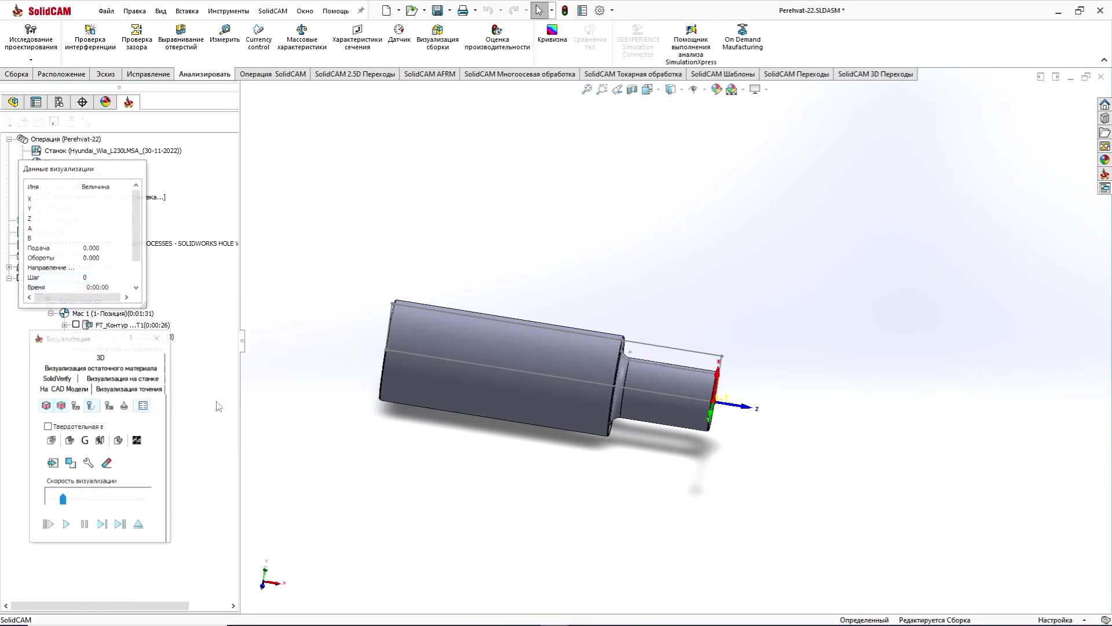
left_click(145, 379)
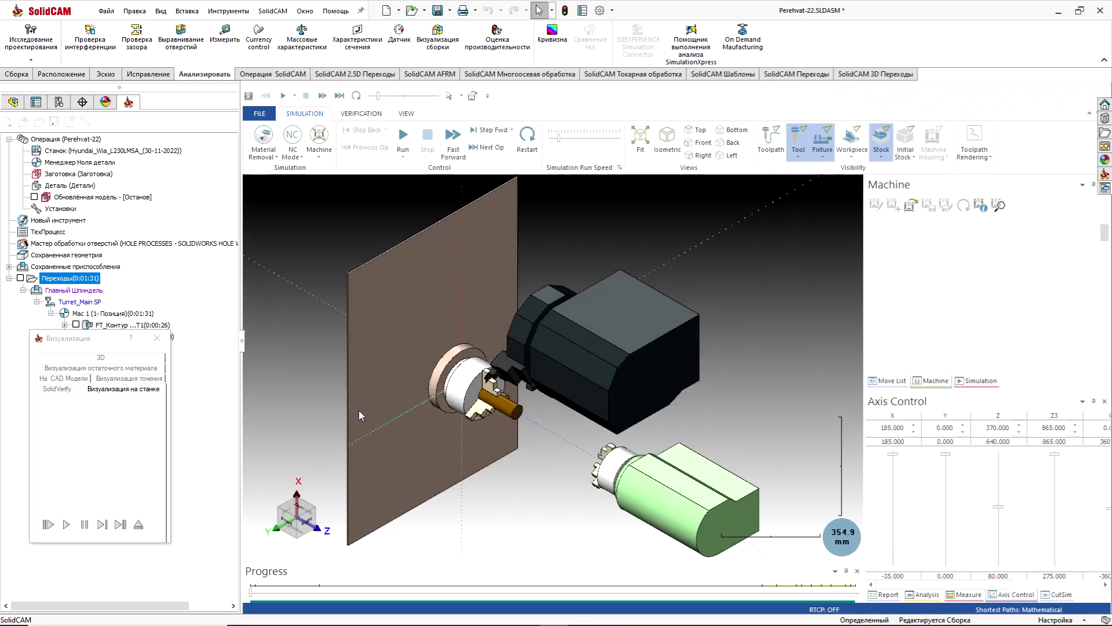
mouse_move(351, 426)
middle_mouse_down()
mouse_move(405, 380)
mouse_move(416, 331)
mouse_move(468, 286)
middle_mouse_up()
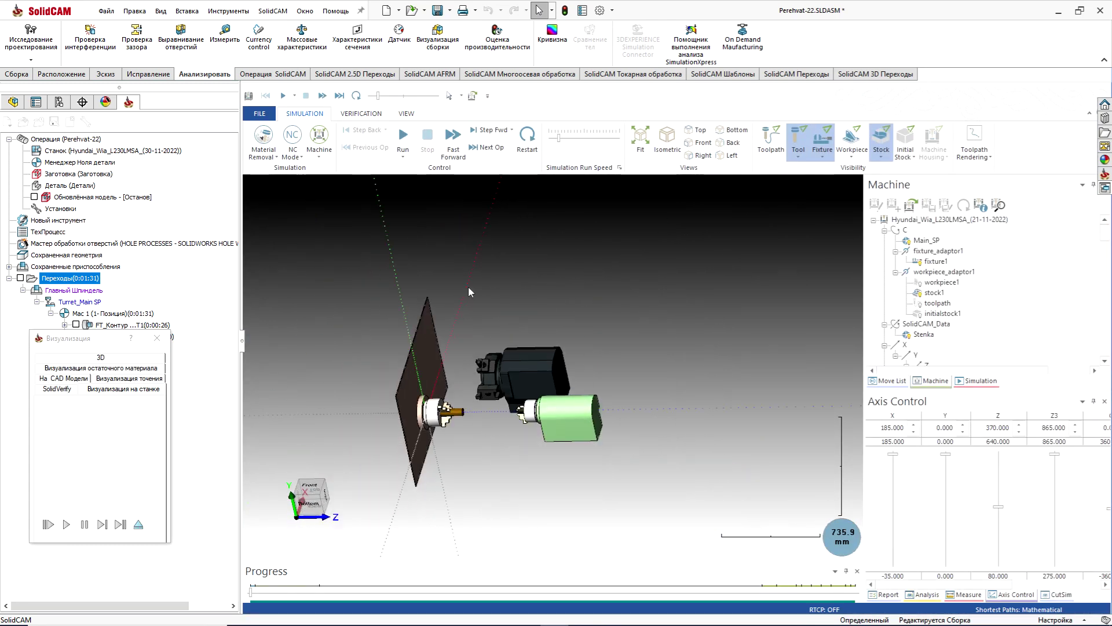
scroll(464, 364, "up", 2)
scroll(447, 404, "up", 3)
scroll(444, 350, "up", 3)
scroll(429, 379, "up", 3)
middle_click_drag(430, 379, 456, 389)
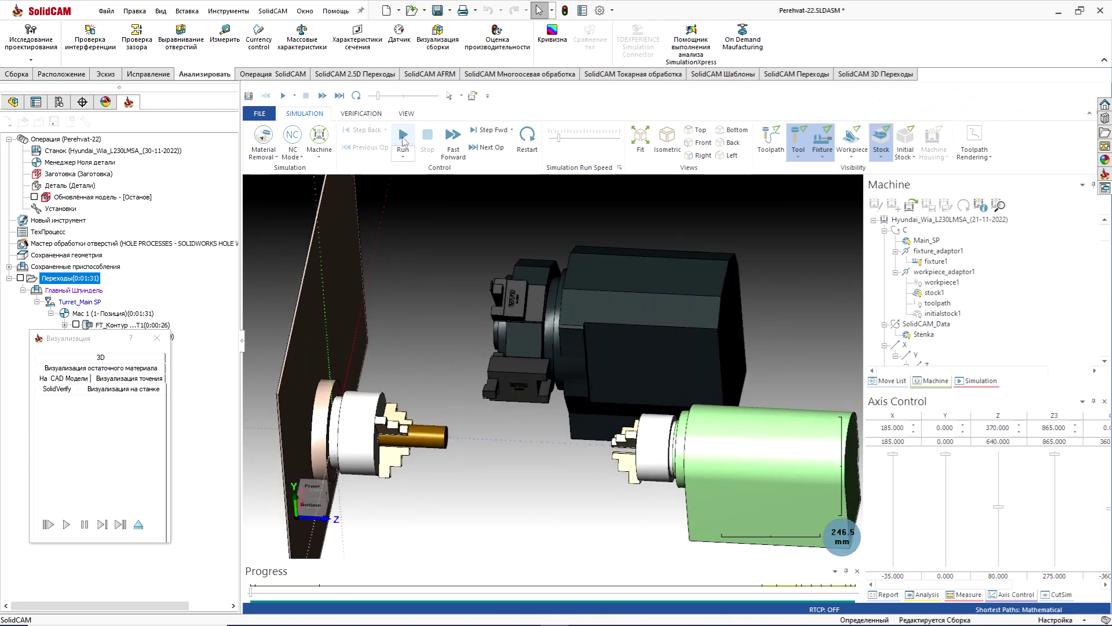
Play the machine simulation, orbit around the spindles and turret, then close the simulator
left_click(402, 138)
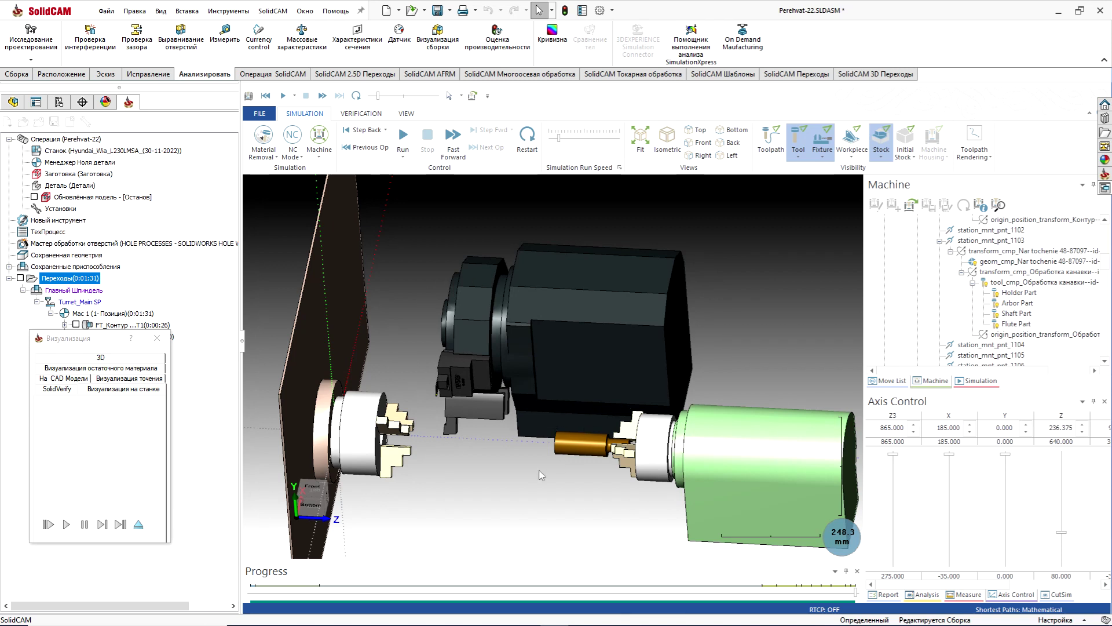
middle_click_drag(554, 464, 563, 445)
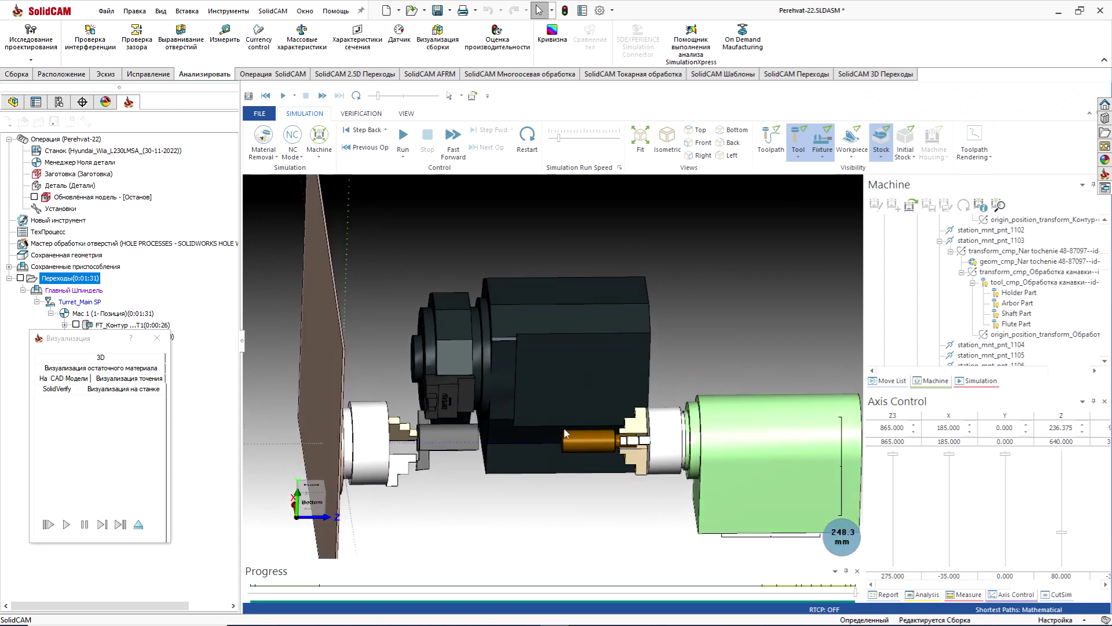
middle_click_drag(563, 445, 505, 508)
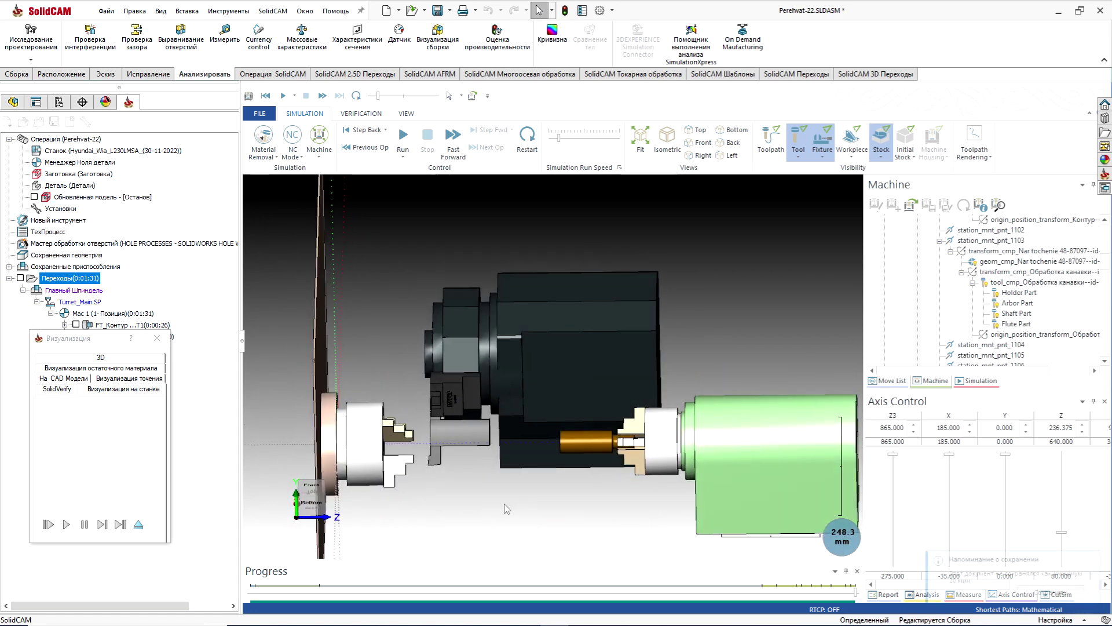
left_click(139, 525)
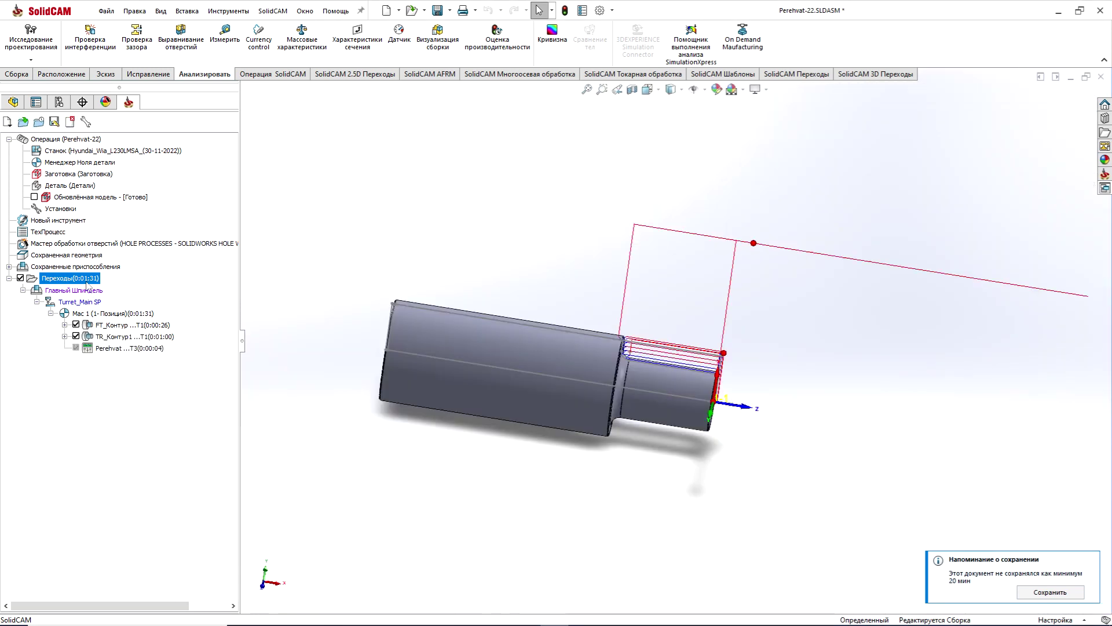
Generate G-code for all operations and dismiss the X-axis machine-limit warning to open 1111.MPF
right_click(87, 283)
mouse_move(159, 413)
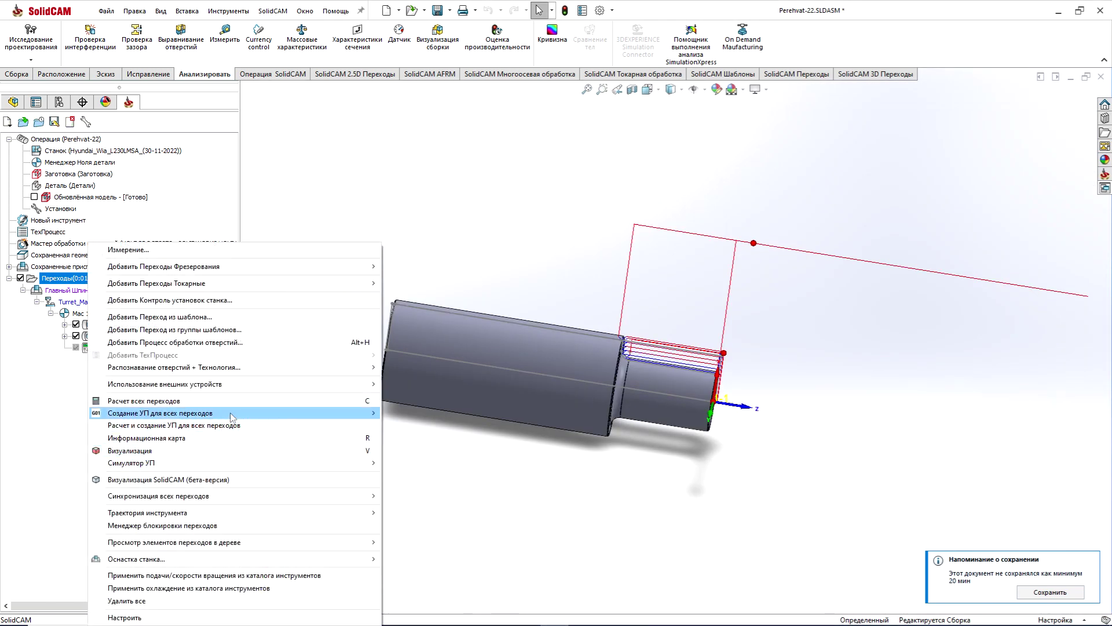
left_click(405, 413)
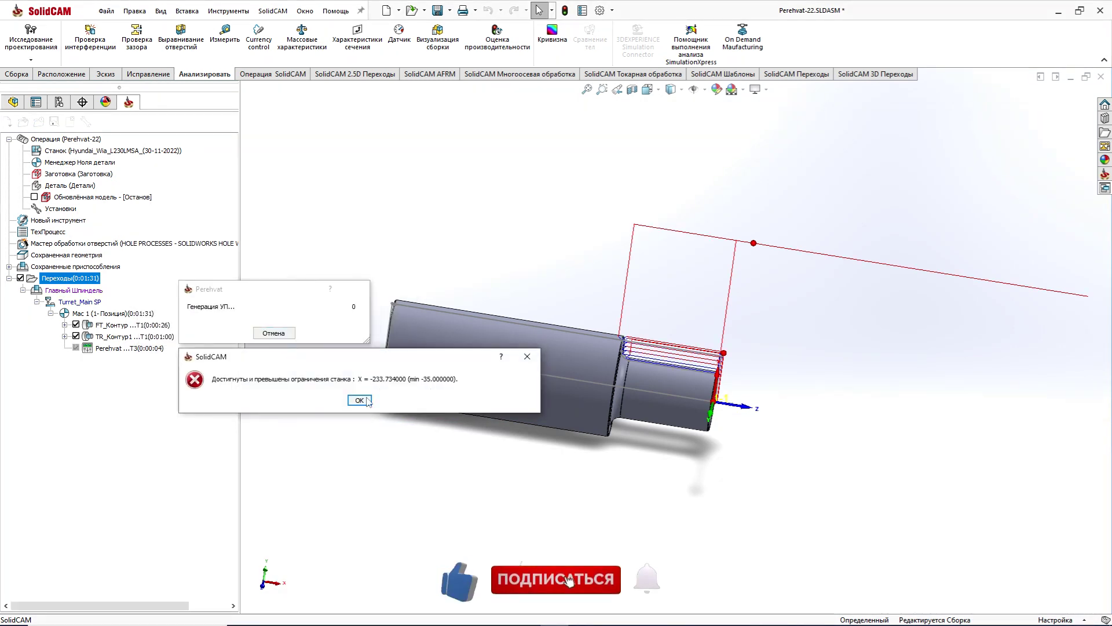
left_click(367, 401)
scroll(395, 376, "up", 3)
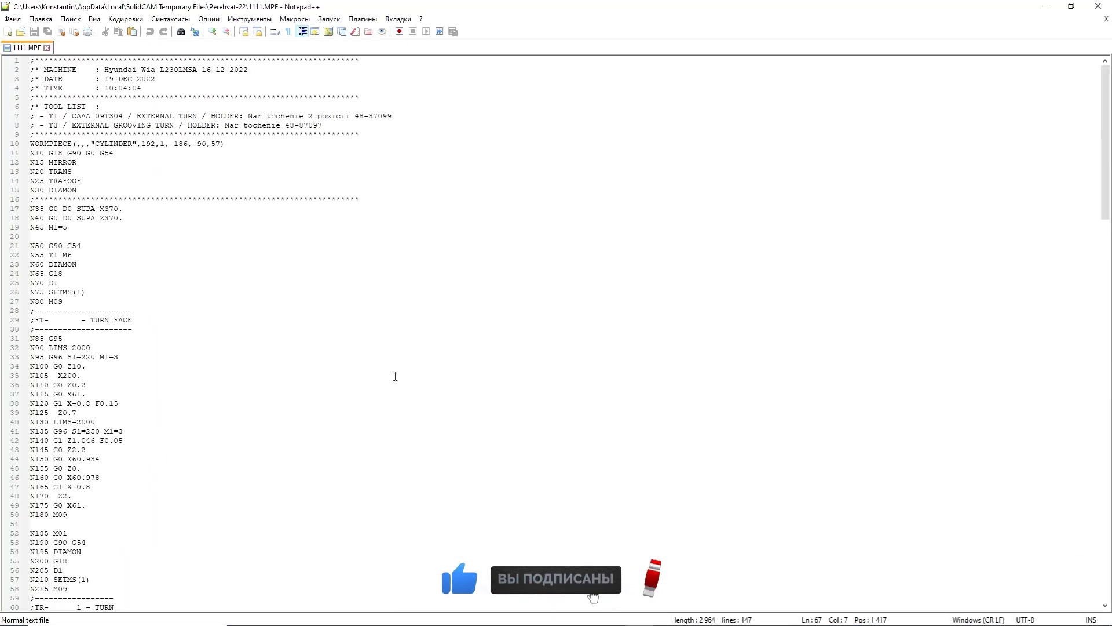
Scroll 1111.MPF to the PEREHVAT block, reviewing the N355 STOPRE, SUPA X370 and T3 lines
scroll(395, 375, "down", 3)
scroll(395, 376, "down", 6)
scroll(395, 376, "down", 6)
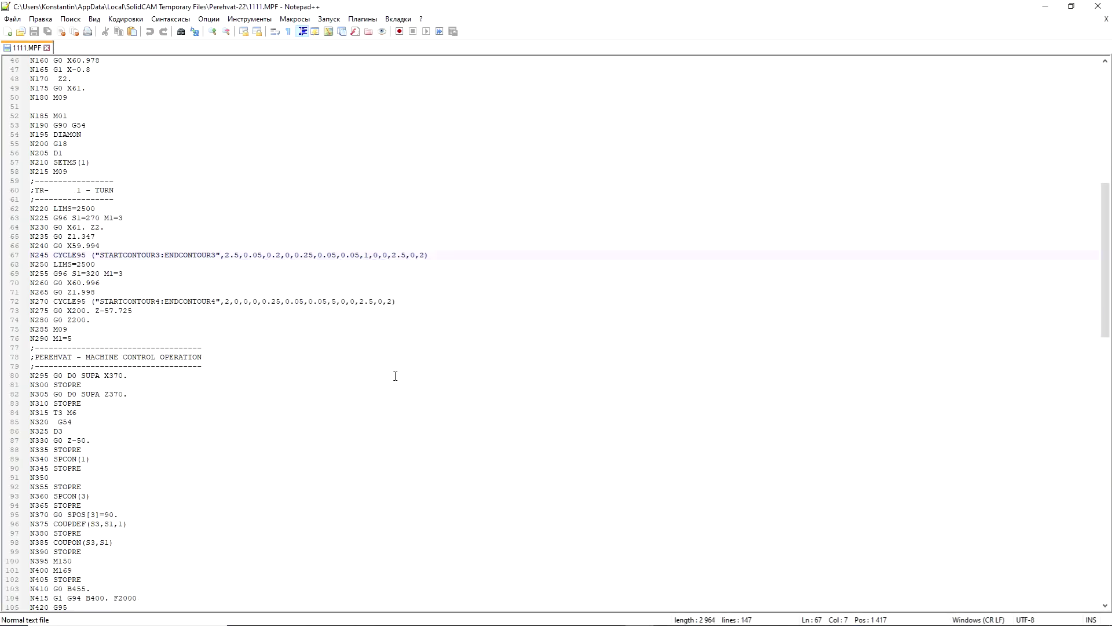
scroll(395, 376, "down", 6)
left_click(313, 324)
scroll(314, 324, "down", 1)
scroll(313, 324, "down", 2)
scroll(313, 324, "up", 2)
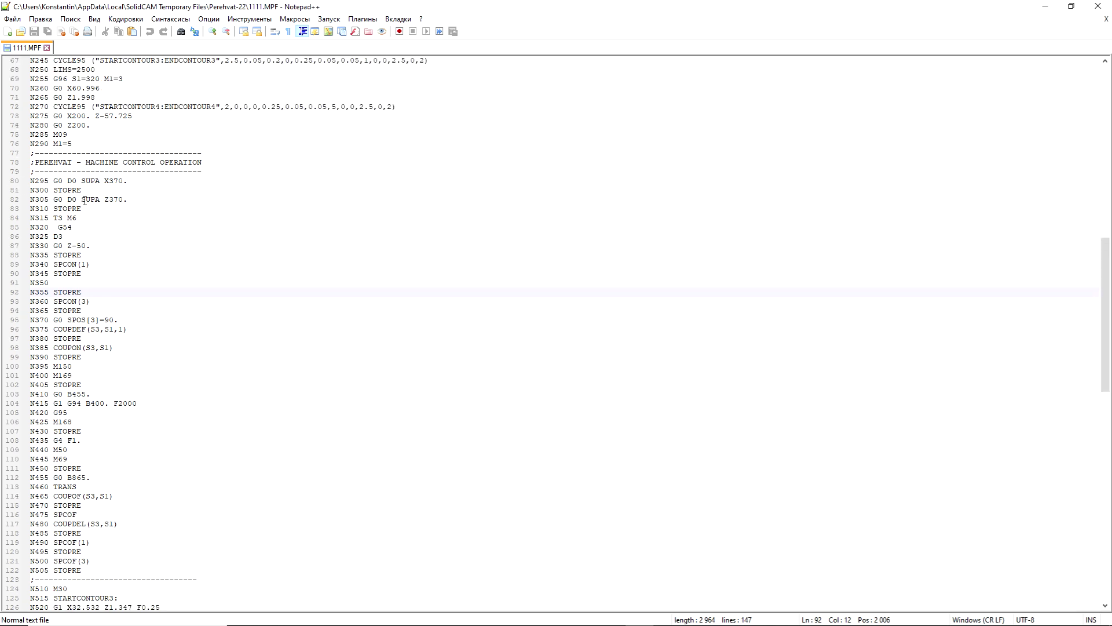
left_click(126, 182)
left_click(76, 220)
Review SPCON(3), SPOS[3]=90, COUPON(S3,S1), M150, G0 B455. and B400 F2000 lines
left_click(76, 301)
left_click(104, 319)
left_click(100, 348)
left_click(67, 366)
left_click(93, 394)
left_click(134, 404)
Review the M168, M69, G0 B865., COUPOF(S3,S1) and SPCOF(3) transfer-ending lines
left_click(73, 422)
left_click(73, 459)
left_click(83, 479)
left_click(83, 497)
left_click(80, 560)
scroll(297, 407, "down", 1)
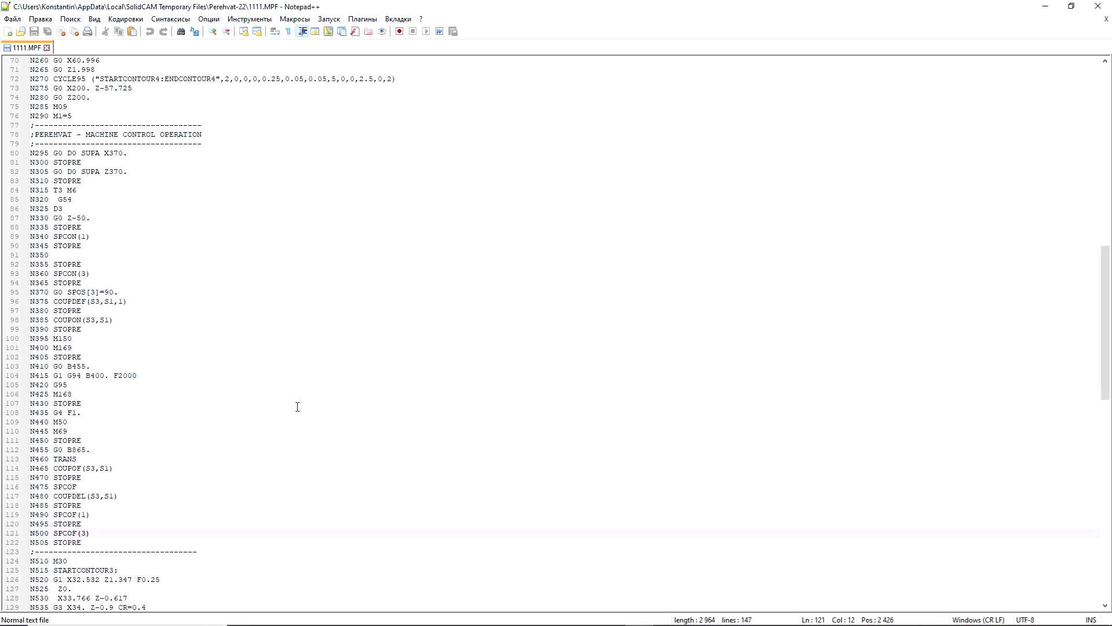
scroll(297, 406, "down", 1)
scroll(298, 406, "down", 1)
scroll(297, 406, "down", 1)
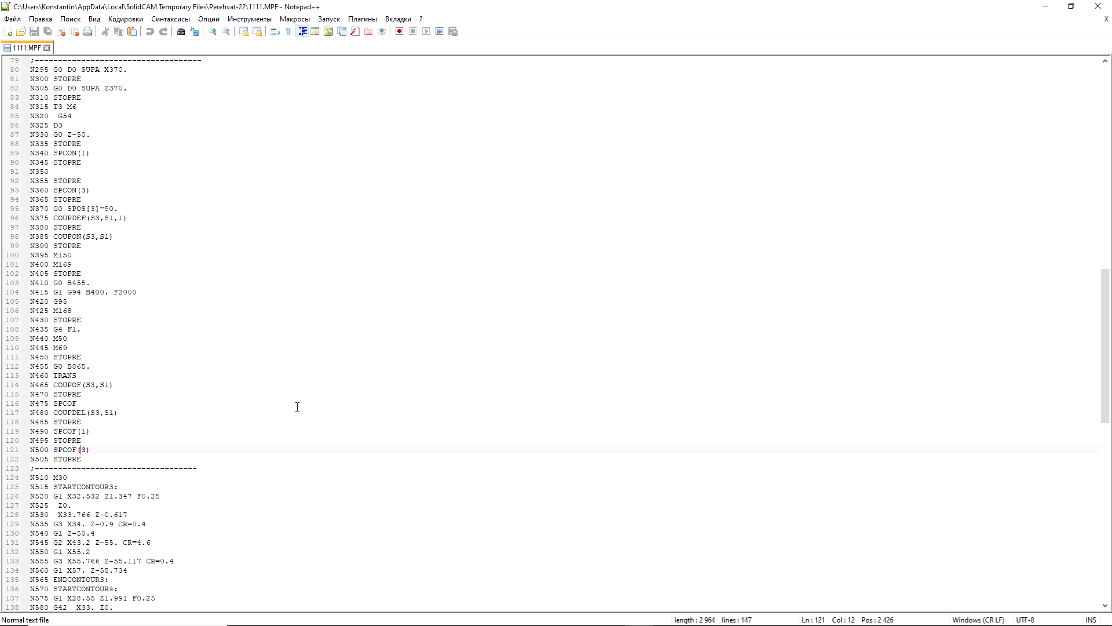
scroll(297, 406, "down", 1)
scroll(297, 406, "down", 2)
scroll(297, 407, "up", 4)
scroll(297, 407, "up", 4)
scroll(297, 407, "up", 2)
scroll(297, 406, "down", 2)
scroll(297, 407, "down", 2)
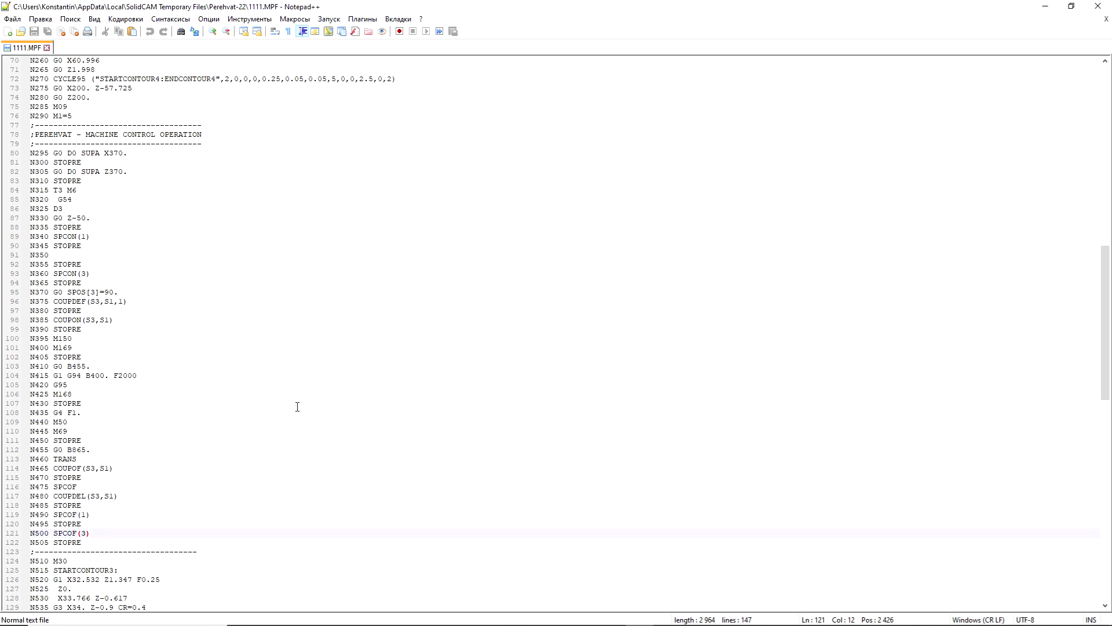
left_click(1105, 7)
Orbit the shaft model slightly to show its end face
middle_click_drag(391, 464, 374, 484)
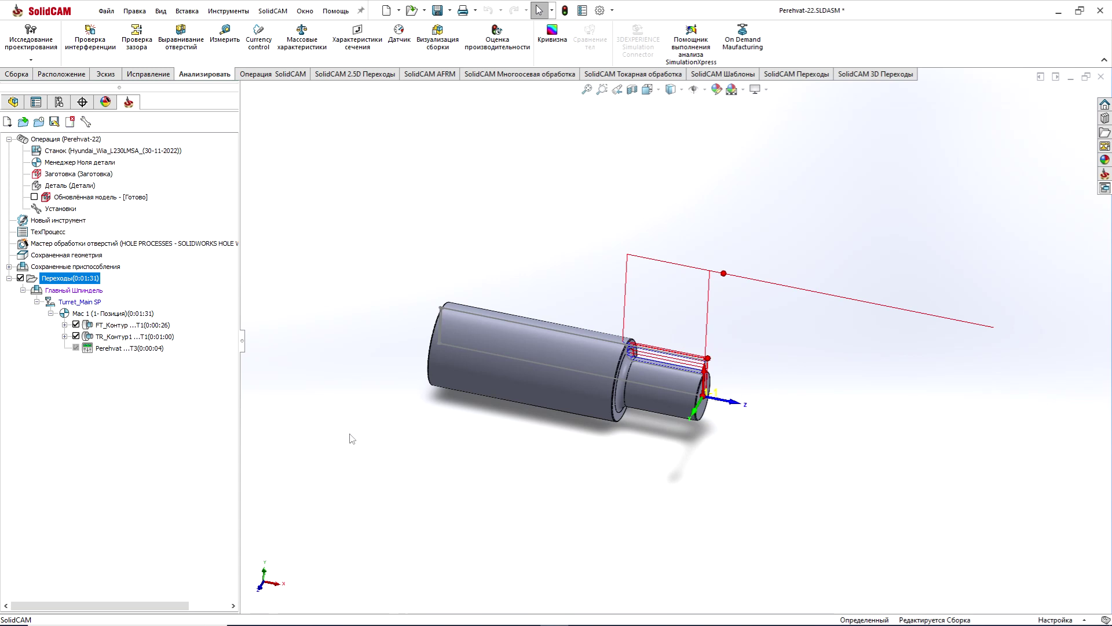
middle_click_drag(353, 438, 366, 441)
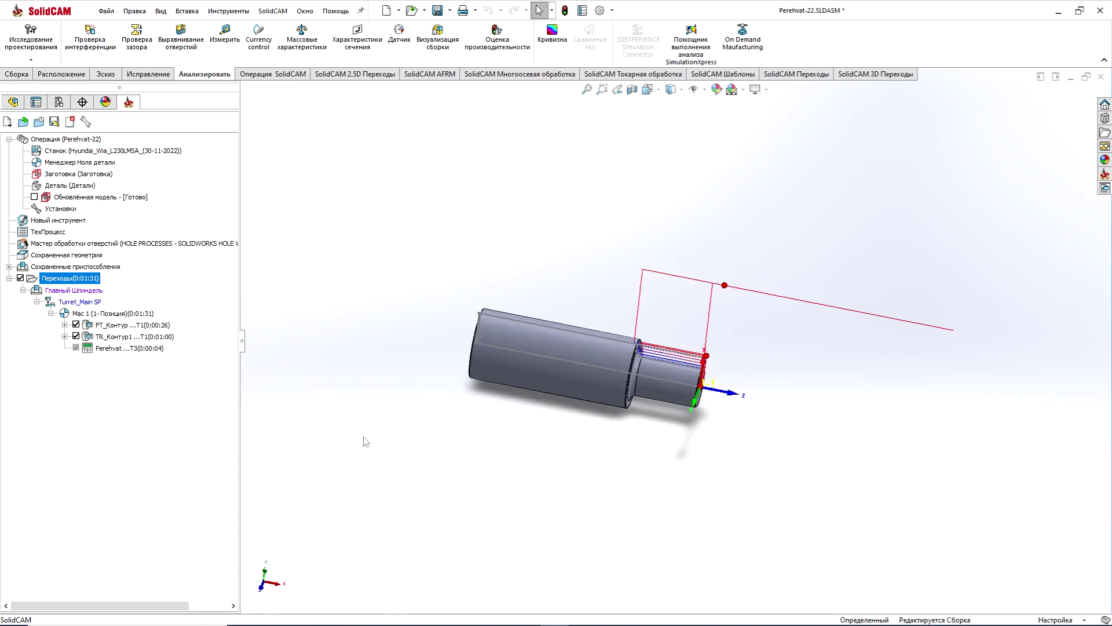